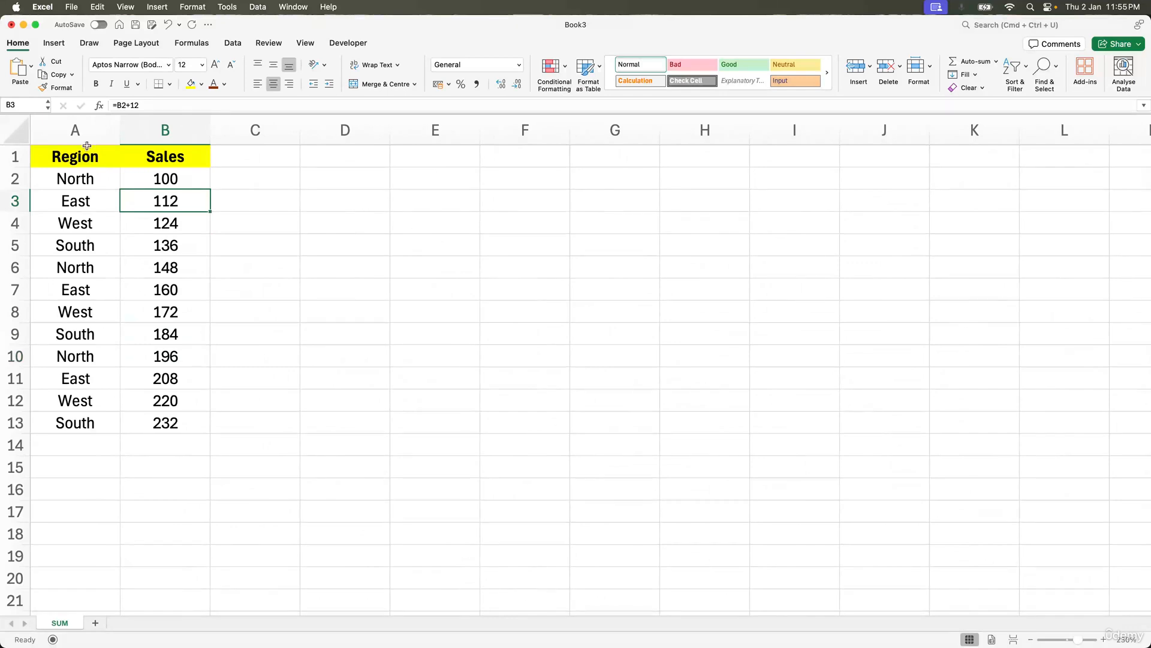
pyautogui.click(75, 130)
pyautogui.click(86, 178)
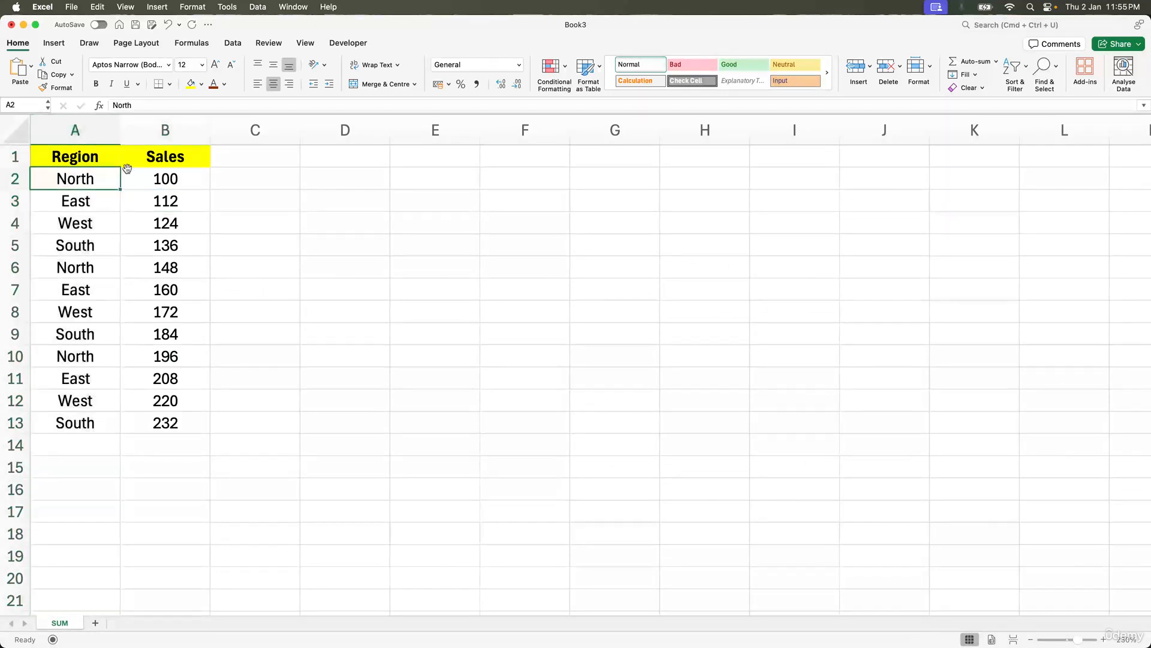
pyautogui.click(165, 133)
pyautogui.click(168, 171)
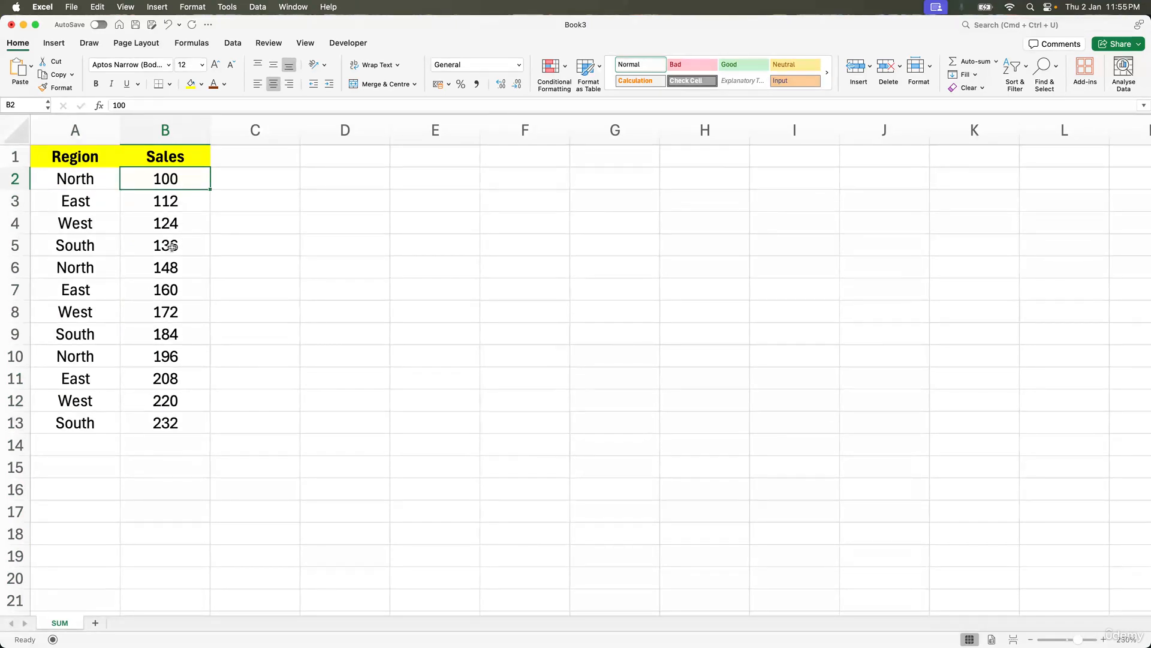
pyautogui.click(165, 443)
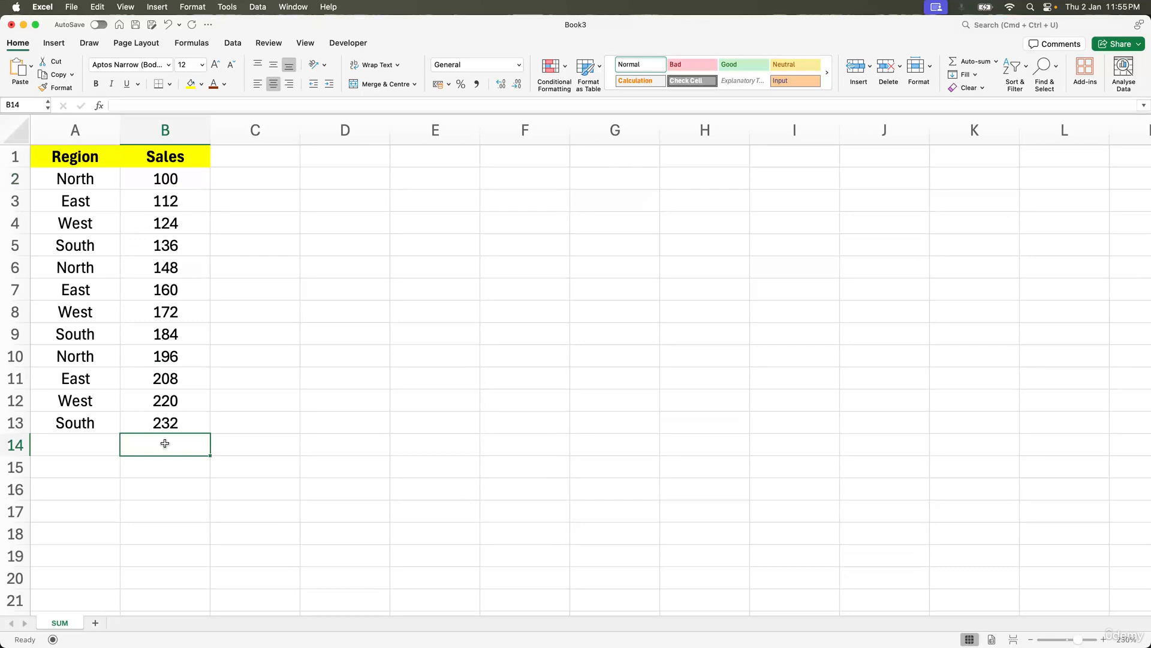
# Step: Enter the label Total in cell A15 below the Region column
pyautogui.click(97, 446)
pyautogui.press('Down')
pyautogui.write('Total;')
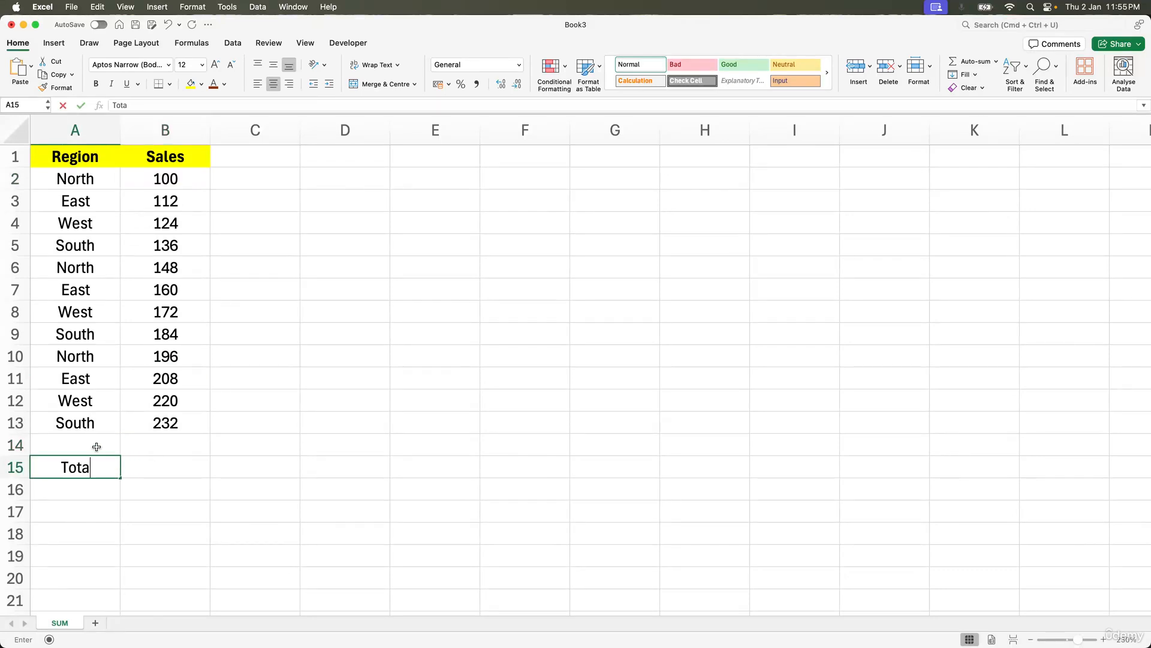
pyautogui.press('Tab')
pyautogui.press('Left')
pyautogui.write('Total')
# Step: Enter the formula =SUM(B2:B13) in cell B15 to total the Sales column
pyautogui.press('Tab')
pyautogui.write('=')
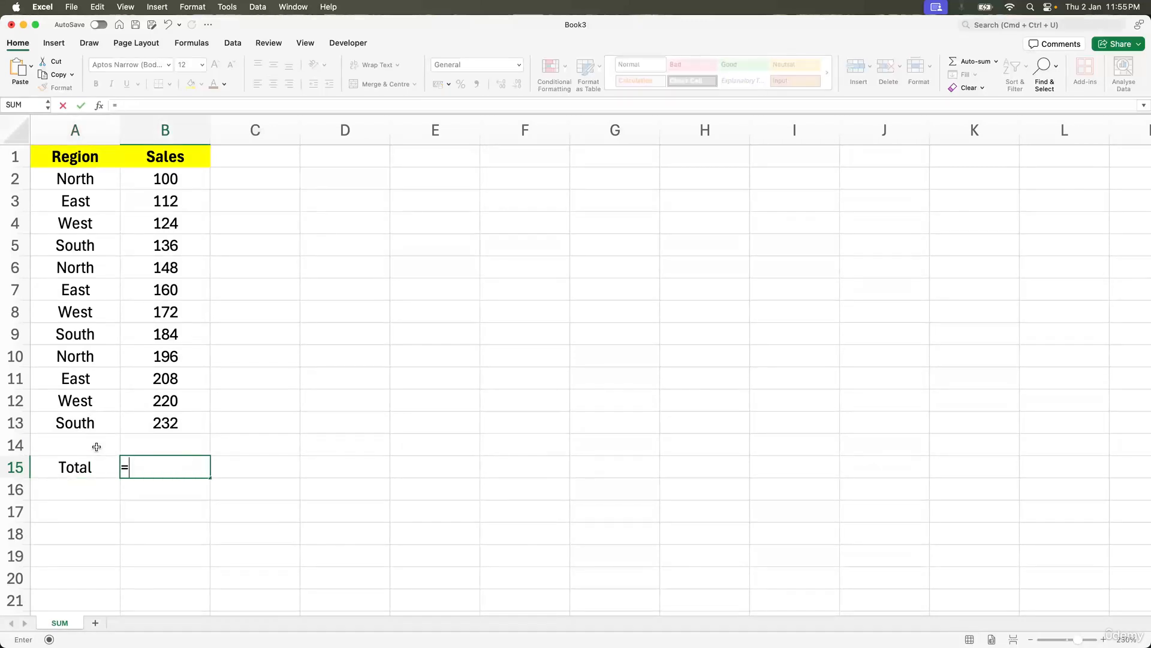
pyautogui.write('su')
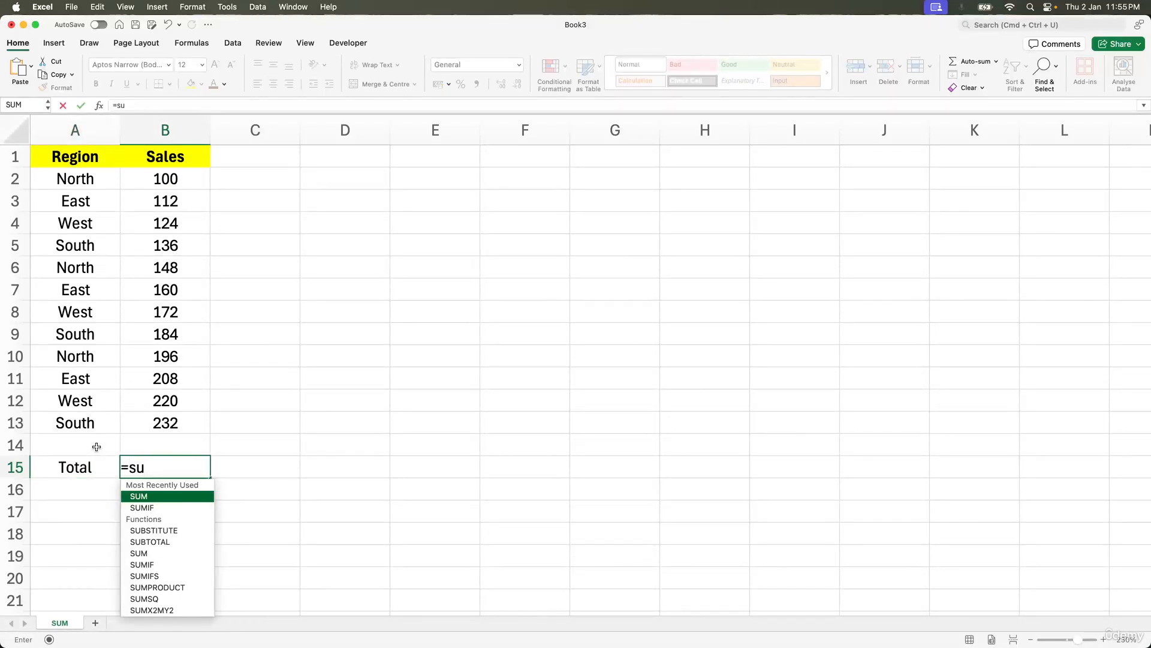
pyautogui.doubleClick(150, 498)
pyautogui.press('BackSpace')
pyautogui.press('BackSpace')
pyautogui.press('BackSpace')
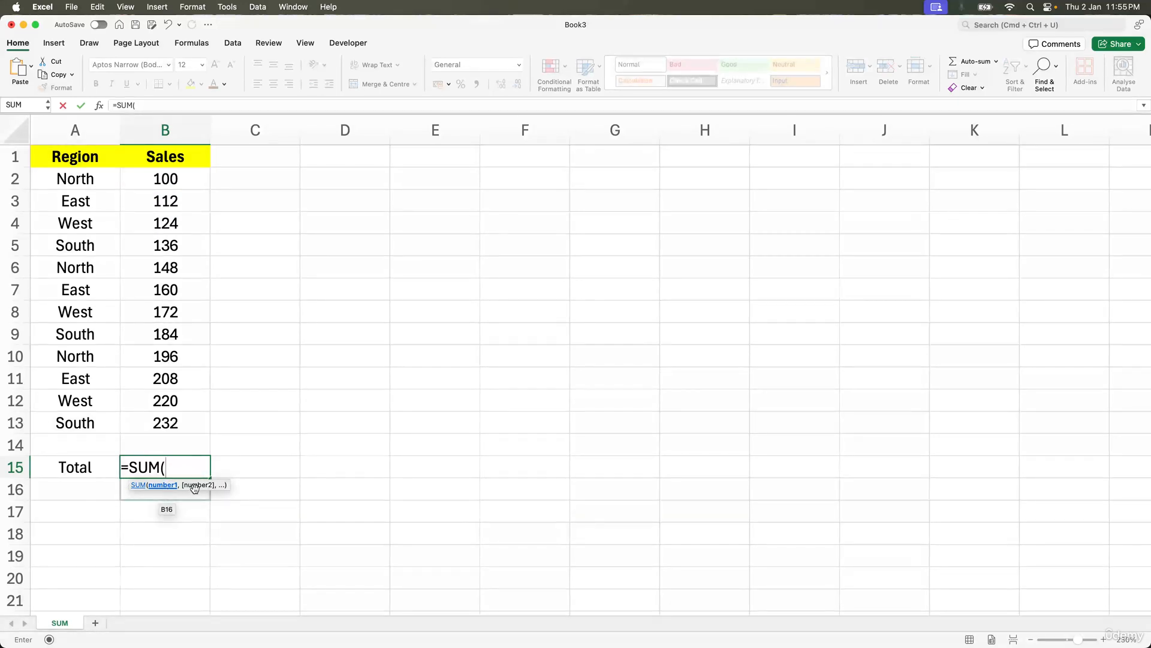
pyautogui.moveTo(190, 178); pyautogui.dragTo(191, 431)
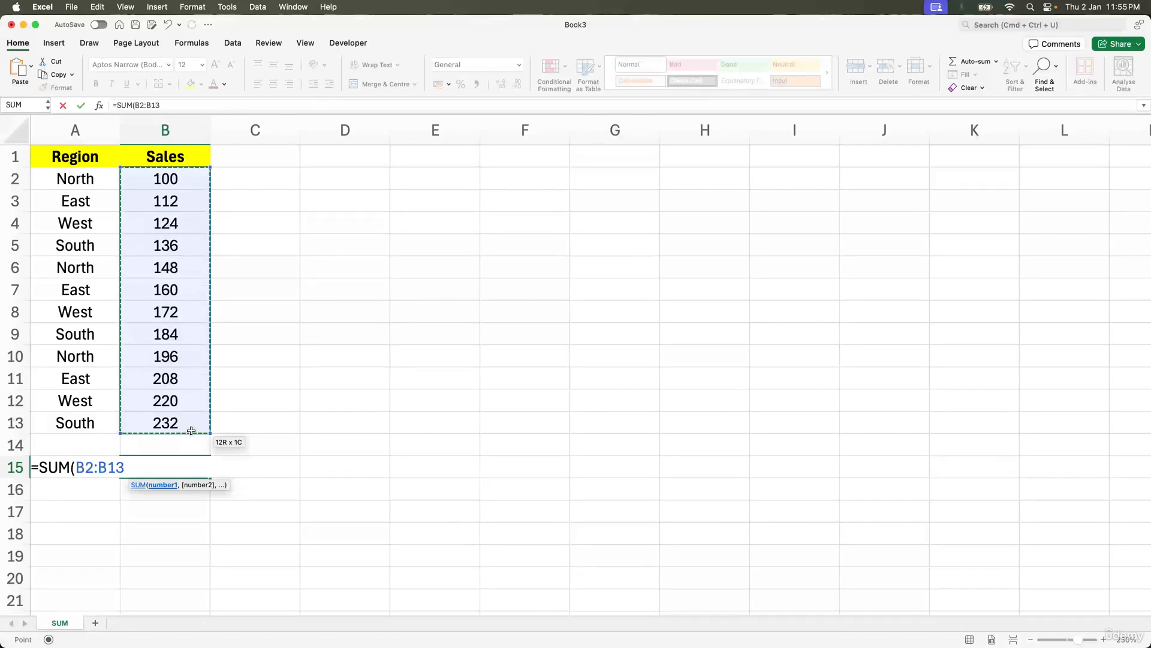
pyautogui.write(')')
pyautogui.press('Return')
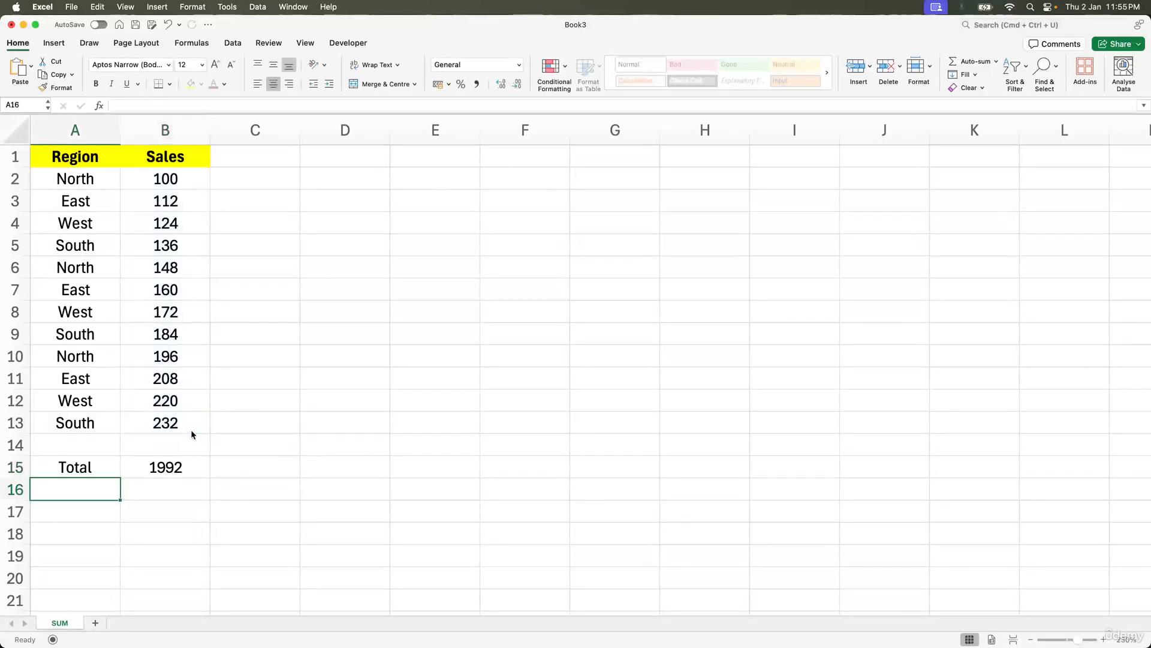
# Step: Copy the Region and Sales data A1:B13 and paste it starting at cell E1
pyautogui.click(187, 459)
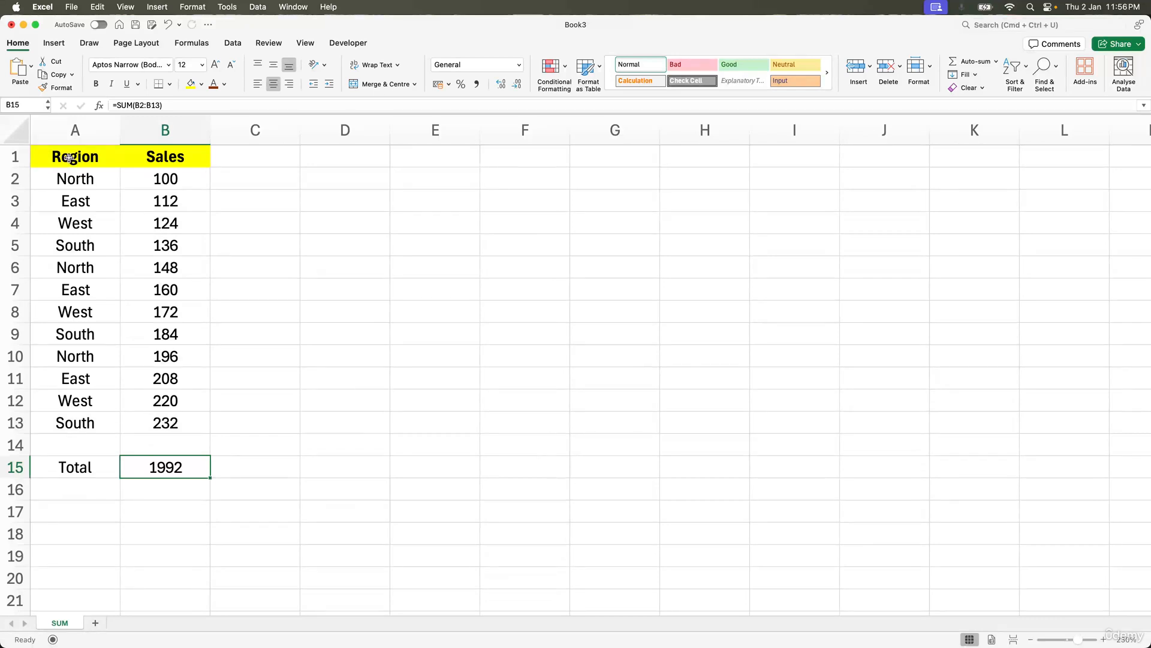
pyautogui.moveTo(70, 158); pyautogui.dragTo(147, 421)
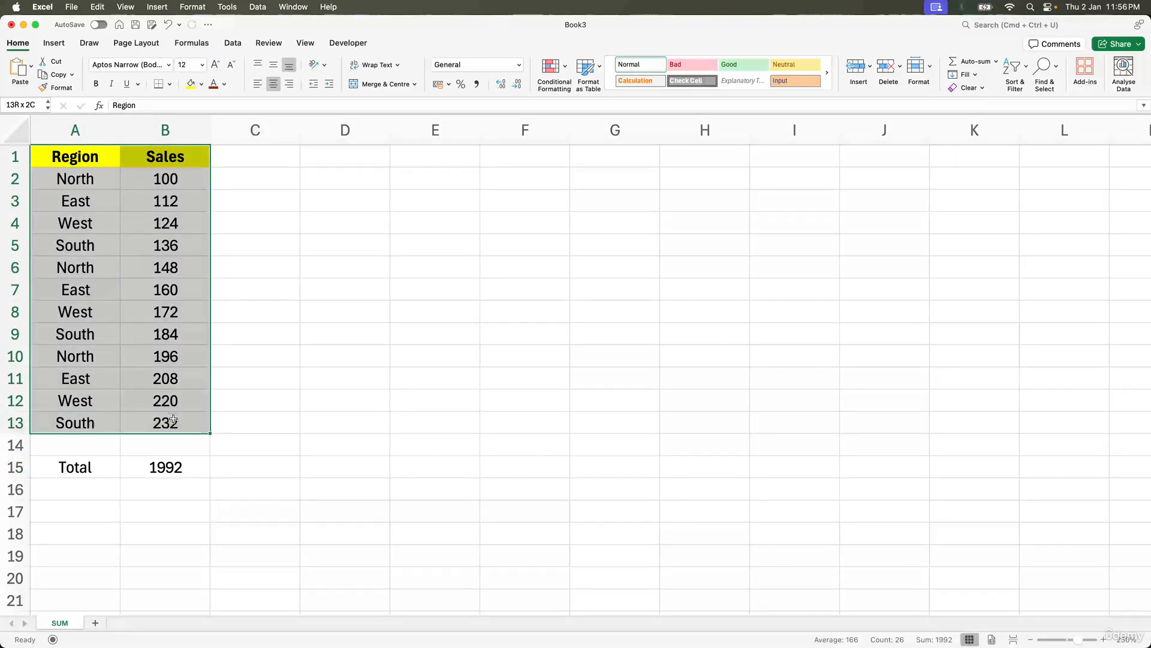
pyautogui.press('super+c')
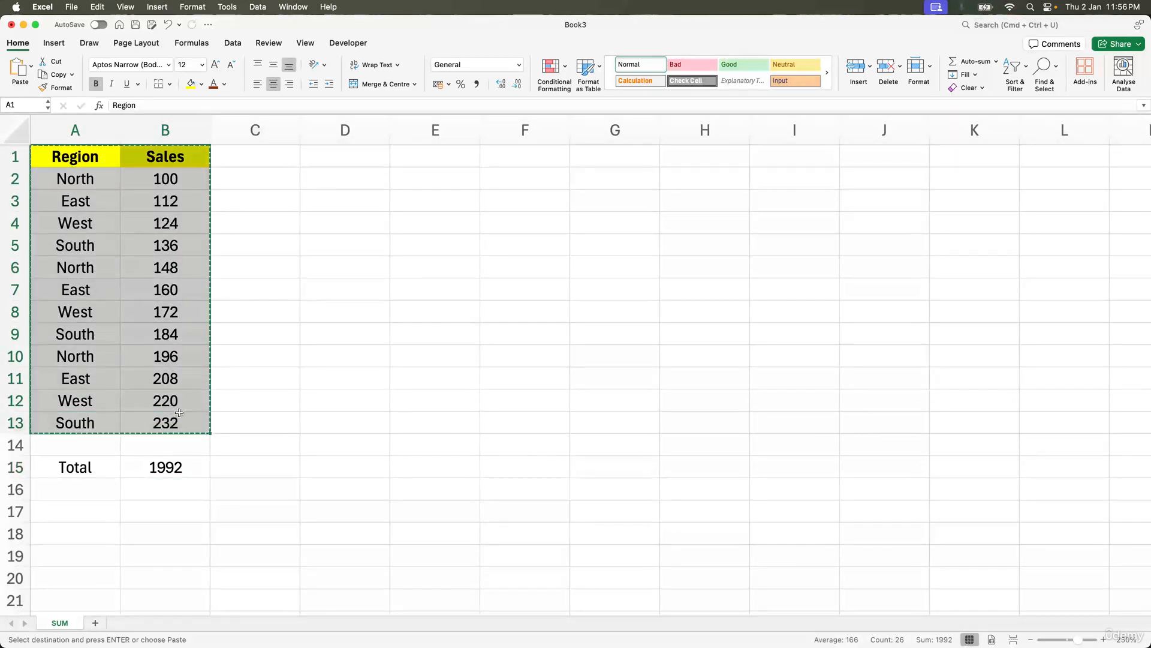
pyautogui.click(426, 160)
pyautogui.press('super+v')
# Step: Convert the pasted range E1:F13 into a table with headers
pyautogui.click(439, 195)
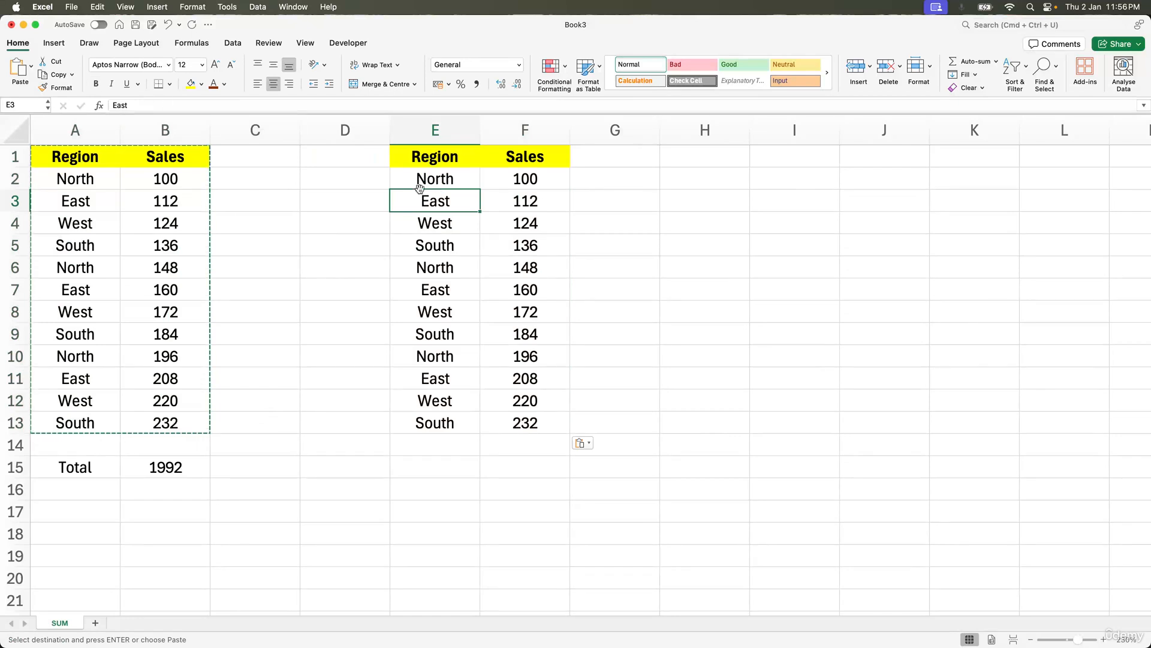
pyautogui.click(423, 161)
pyautogui.click(54, 43)
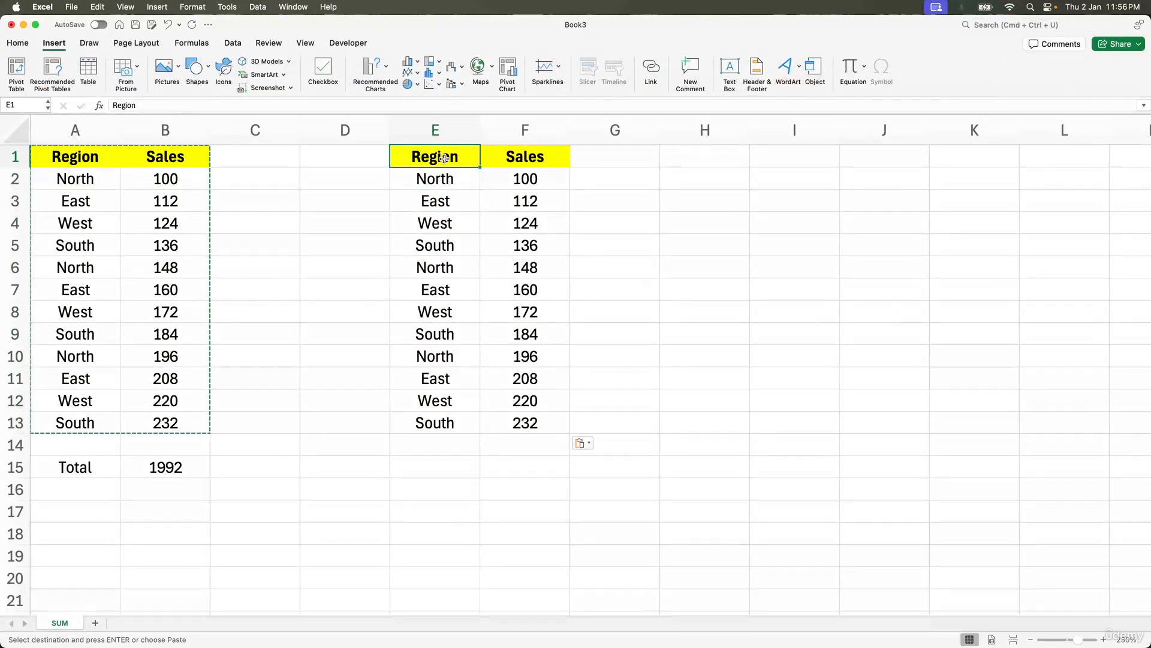
pyautogui.moveTo(444, 158); pyautogui.dragTo(538, 412)
pyautogui.press('Escape')
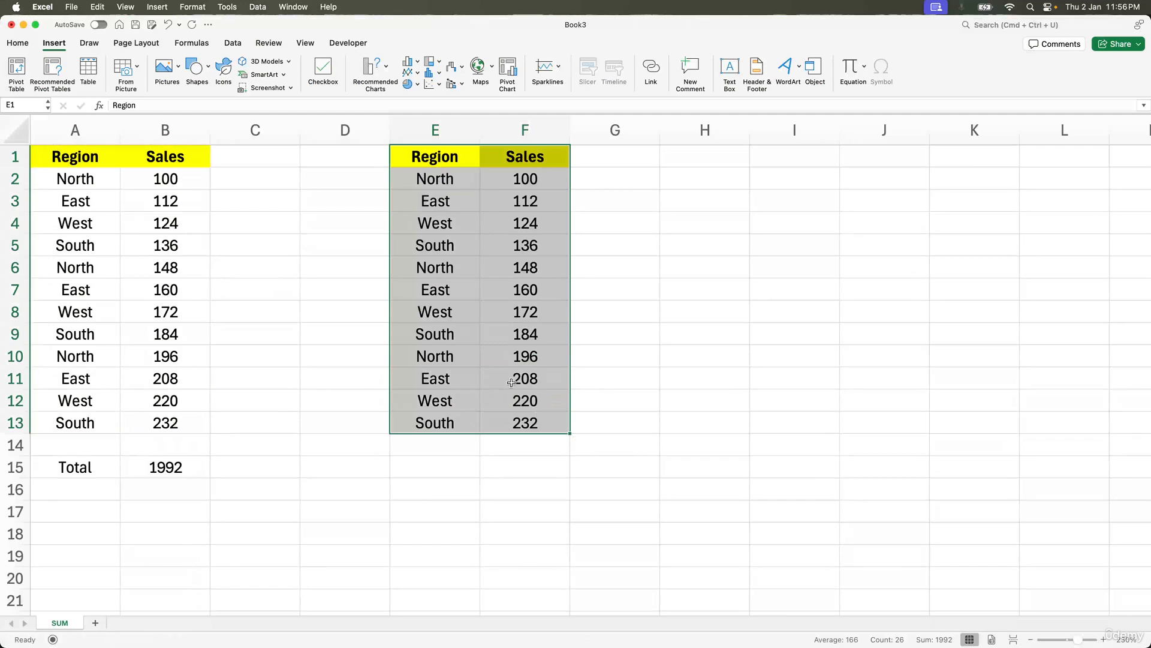
pyautogui.click(98, 73)
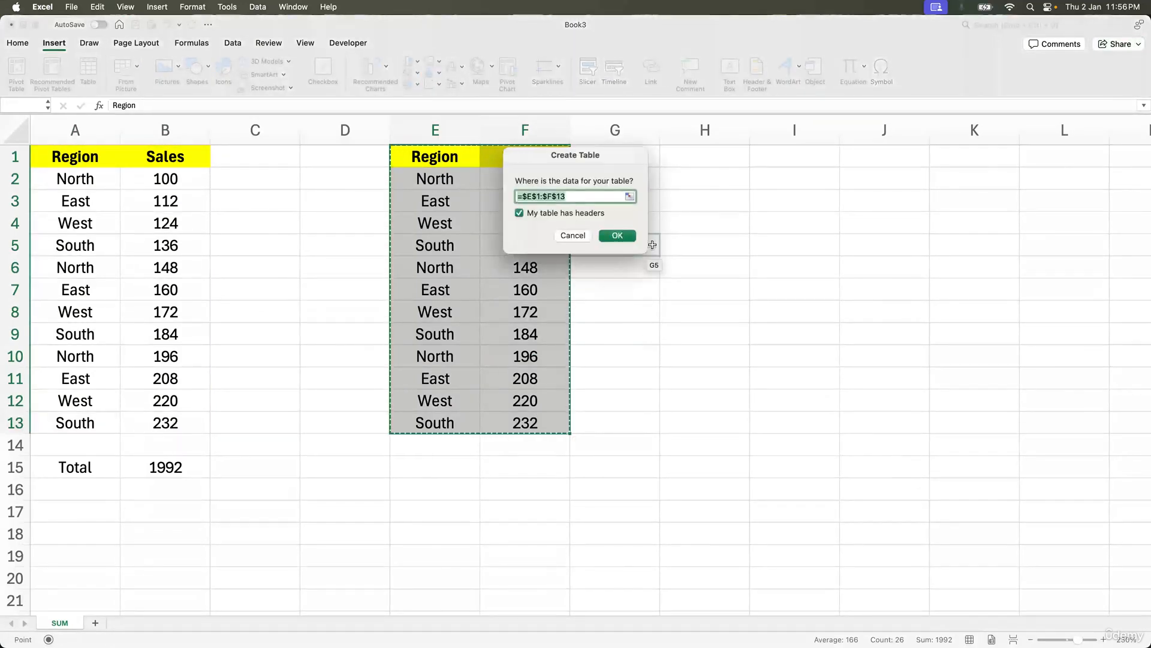
pyautogui.click(617, 235)
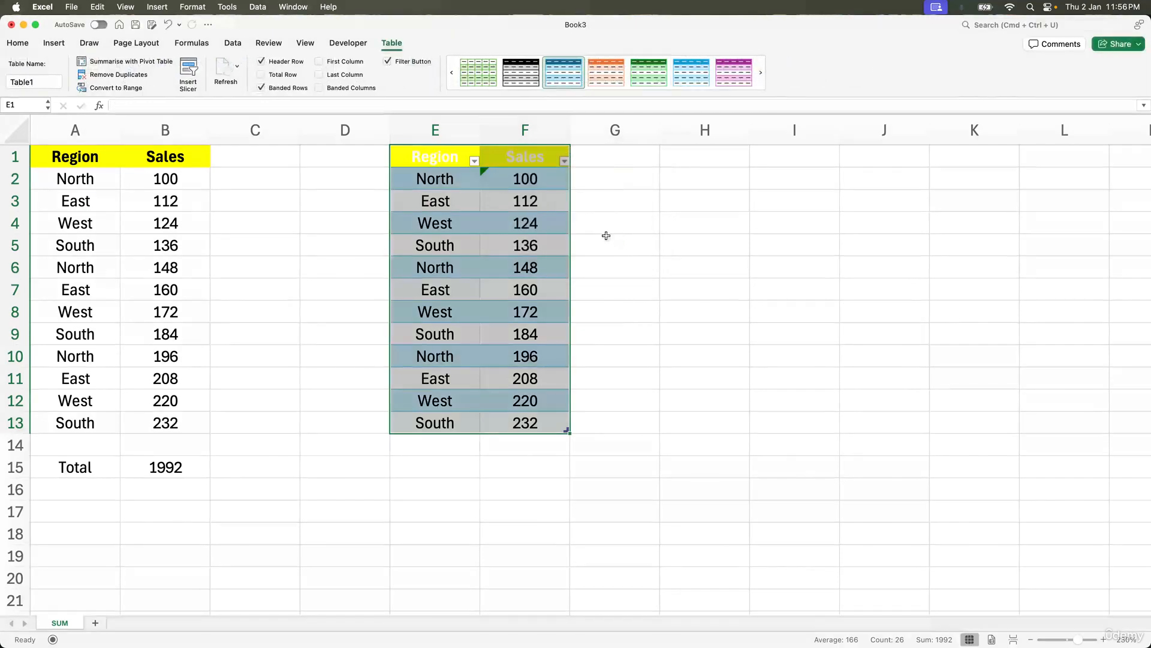
pyautogui.click(520, 227)
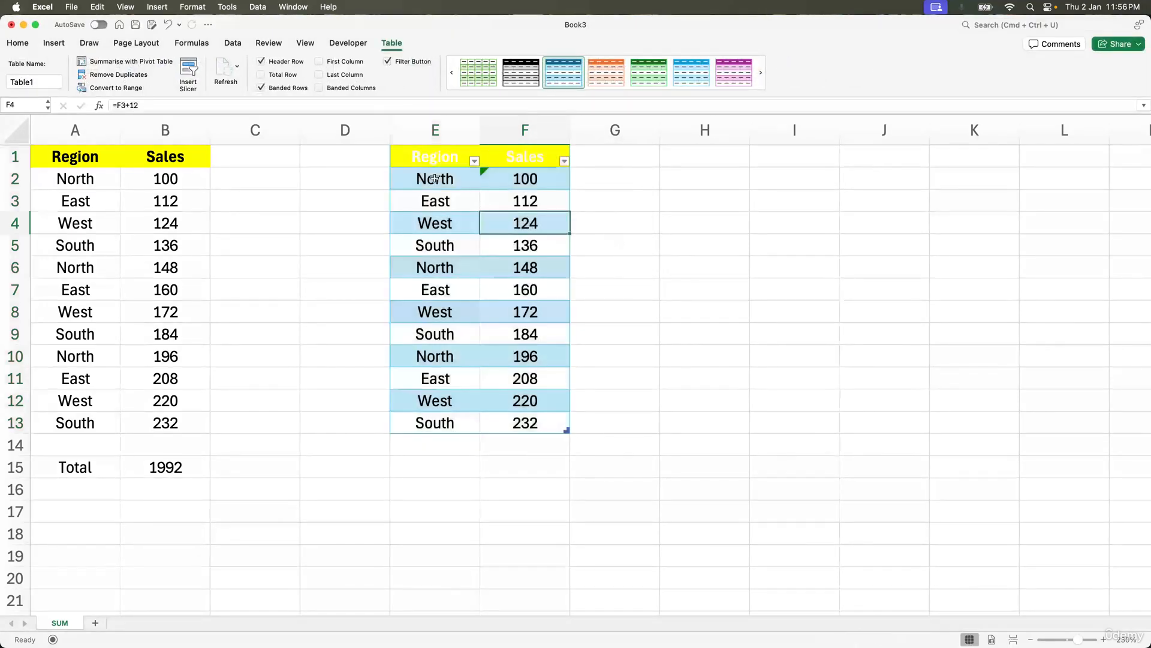
pyautogui.click(364, 183)
pyautogui.click(103, 160)
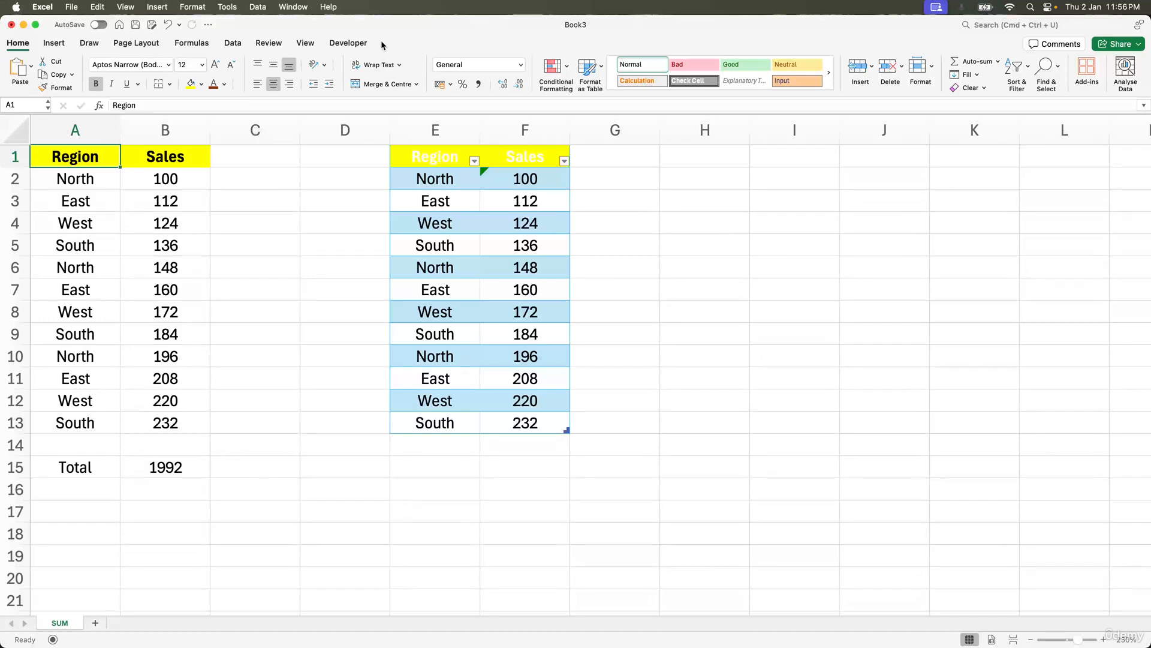
pyautogui.click(433, 163)
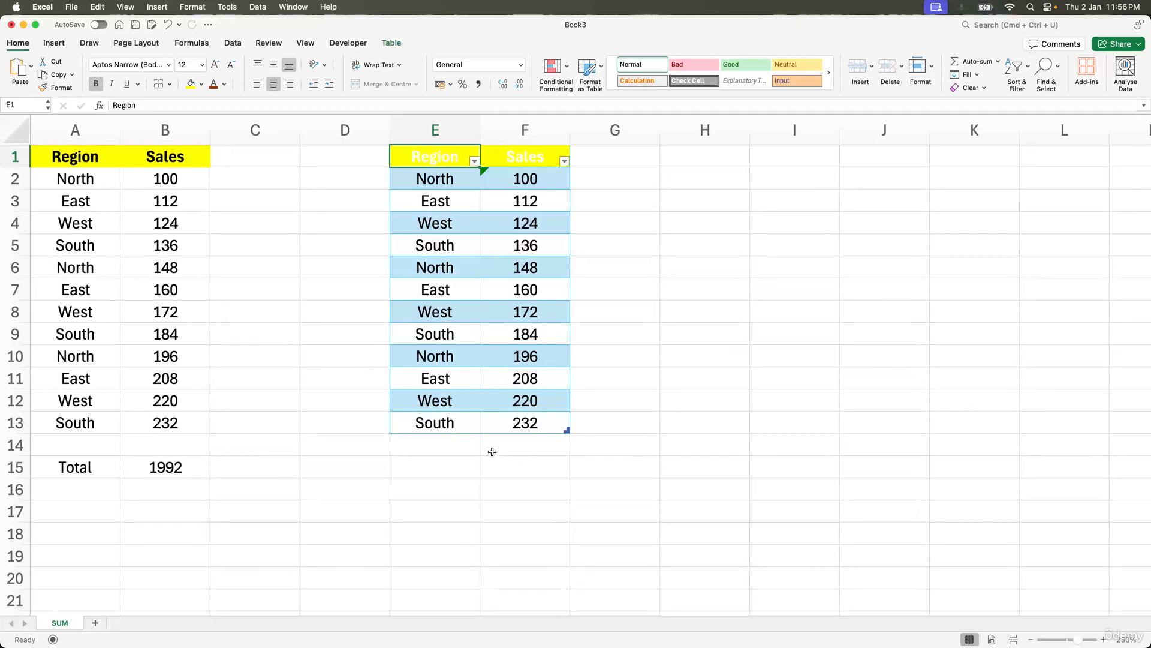
# Step: Enter the label Total in cell E15 below the table
pyautogui.click(458, 466)
pyautogui.write('Total')
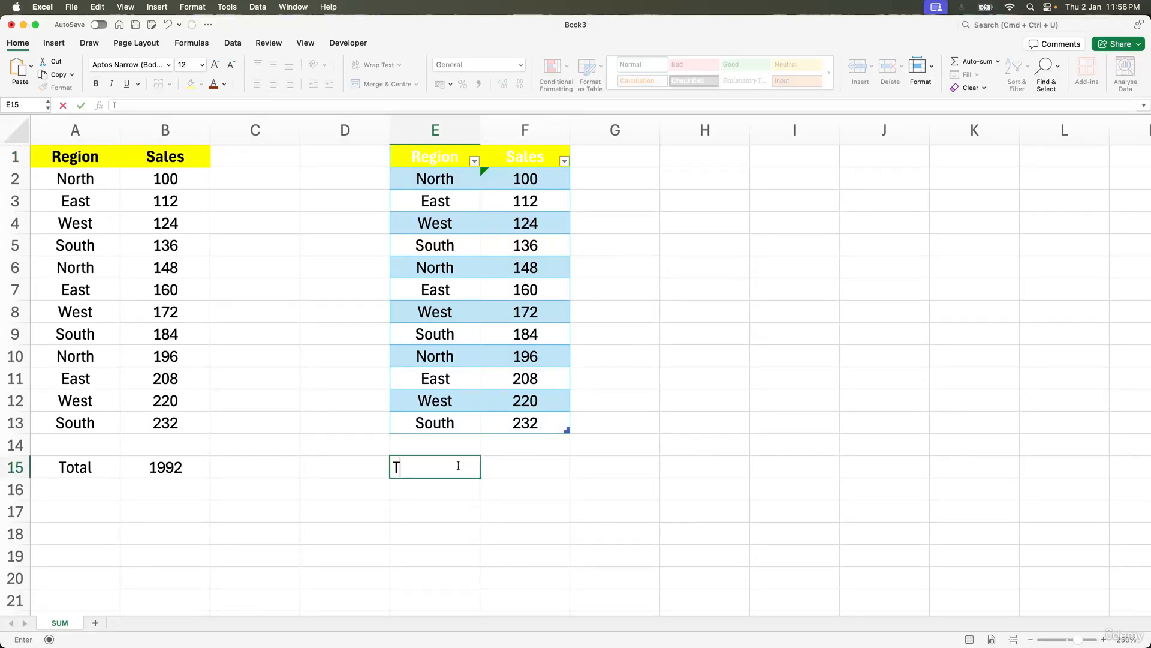
pyautogui.press('Tab')
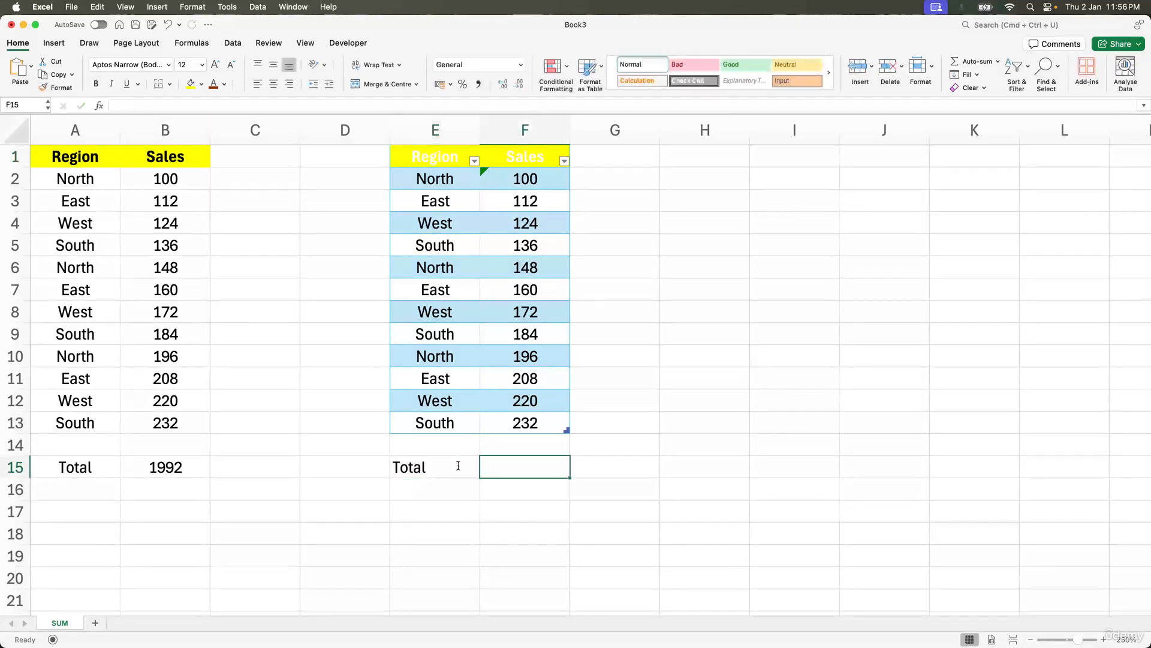
# Step: Enter =SUM(Table1[Sales]) in cell F15 by selecting the table's Sales values
pyautogui.write('=sum(')
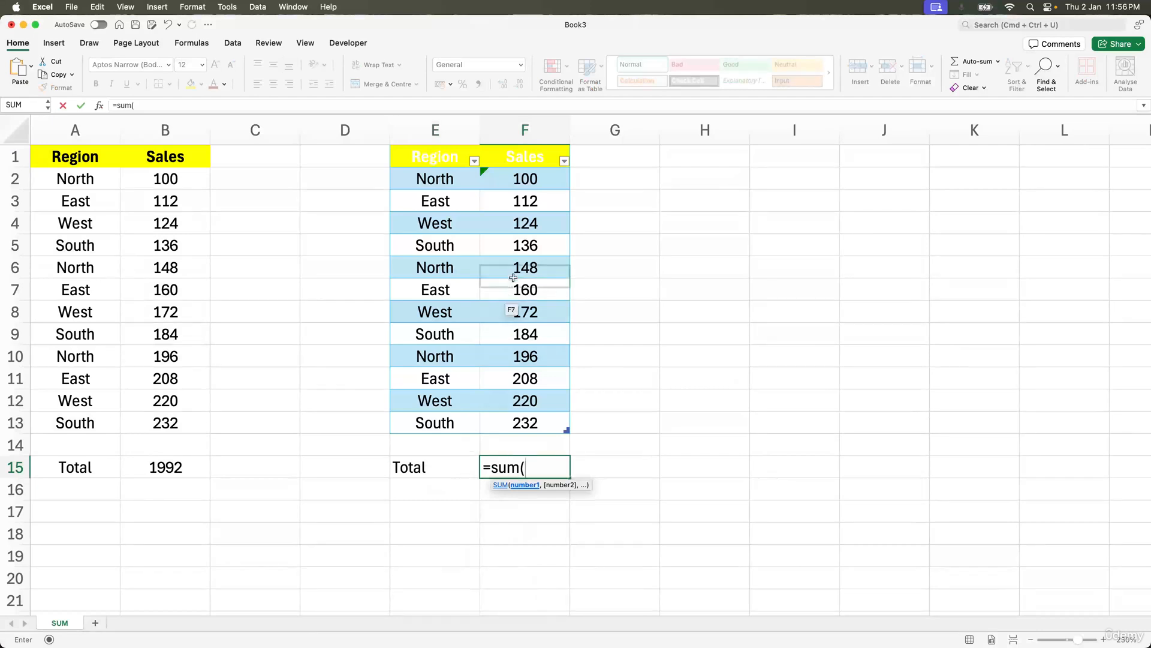
pyautogui.moveTo(534, 178); pyautogui.dragTo(542, 427)
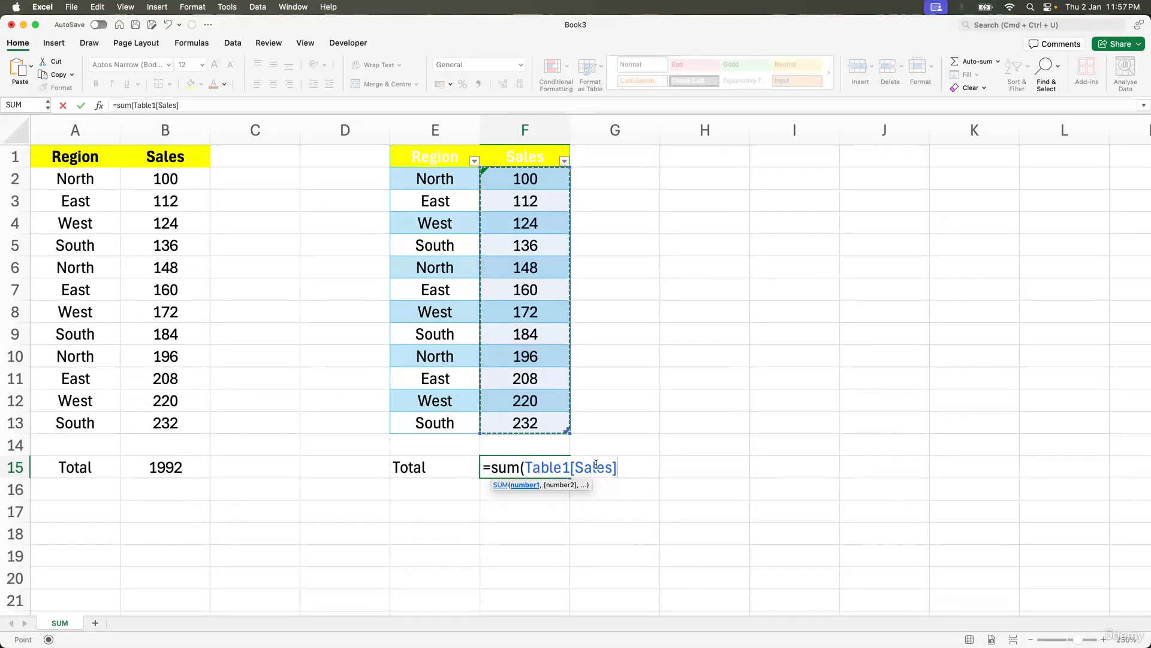
pyautogui.write(')')
pyautogui.press('Return')
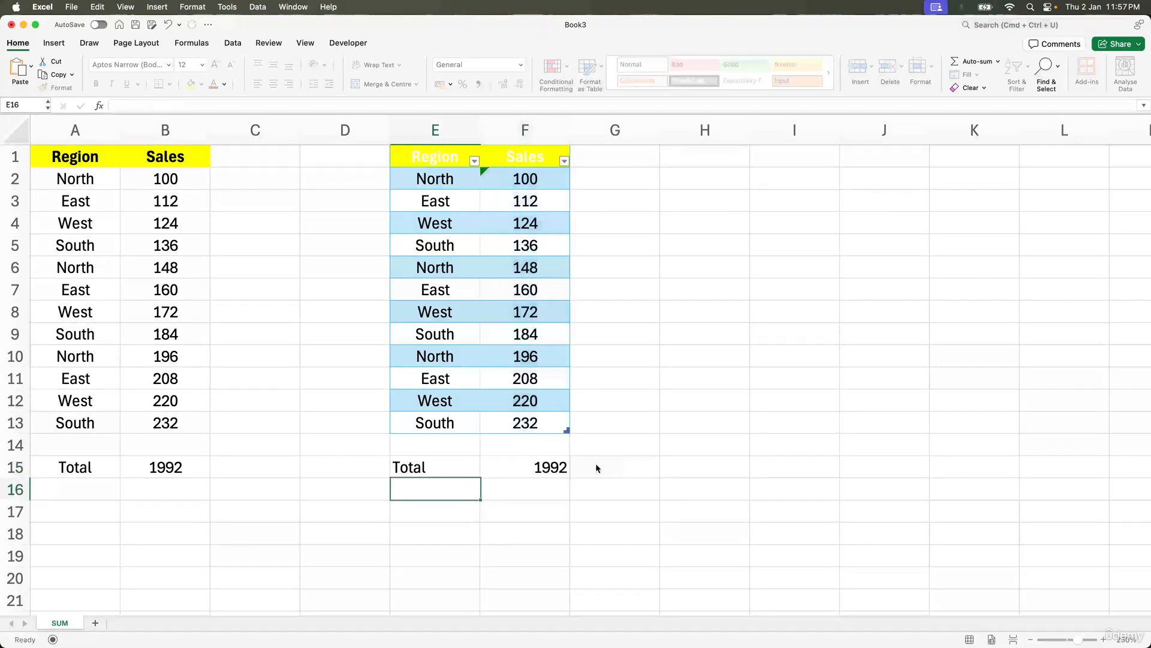
# Step: Rename the table with a person's first name as its table name
pyautogui.press('Up')
pyautogui.press('Right')
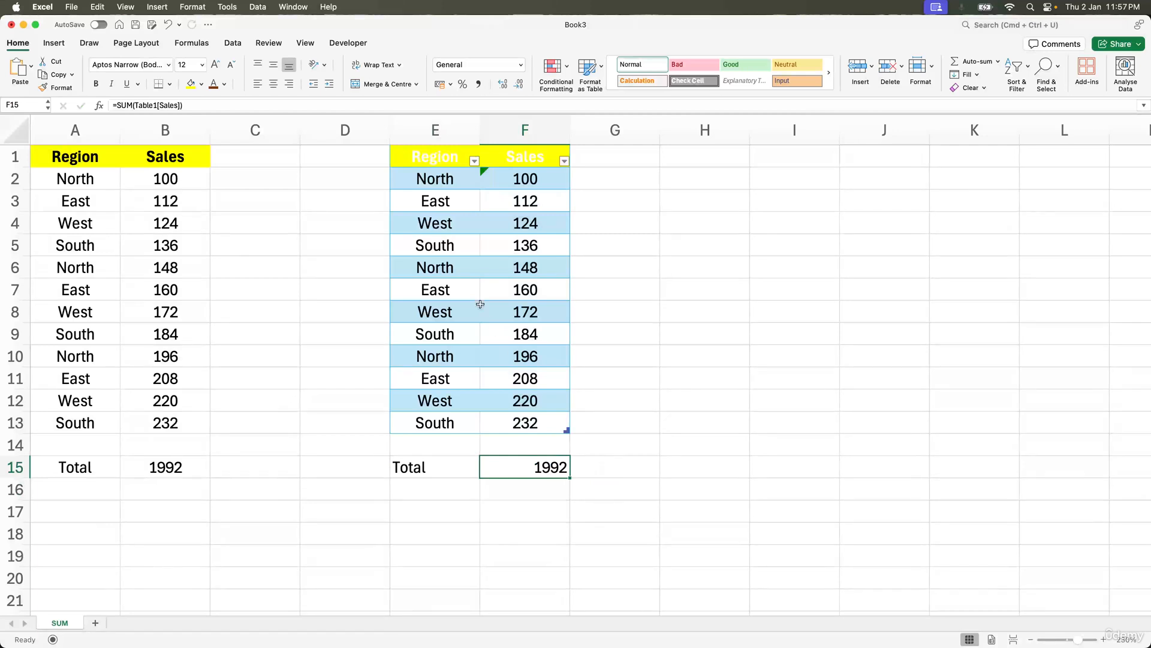
pyautogui.click(419, 184)
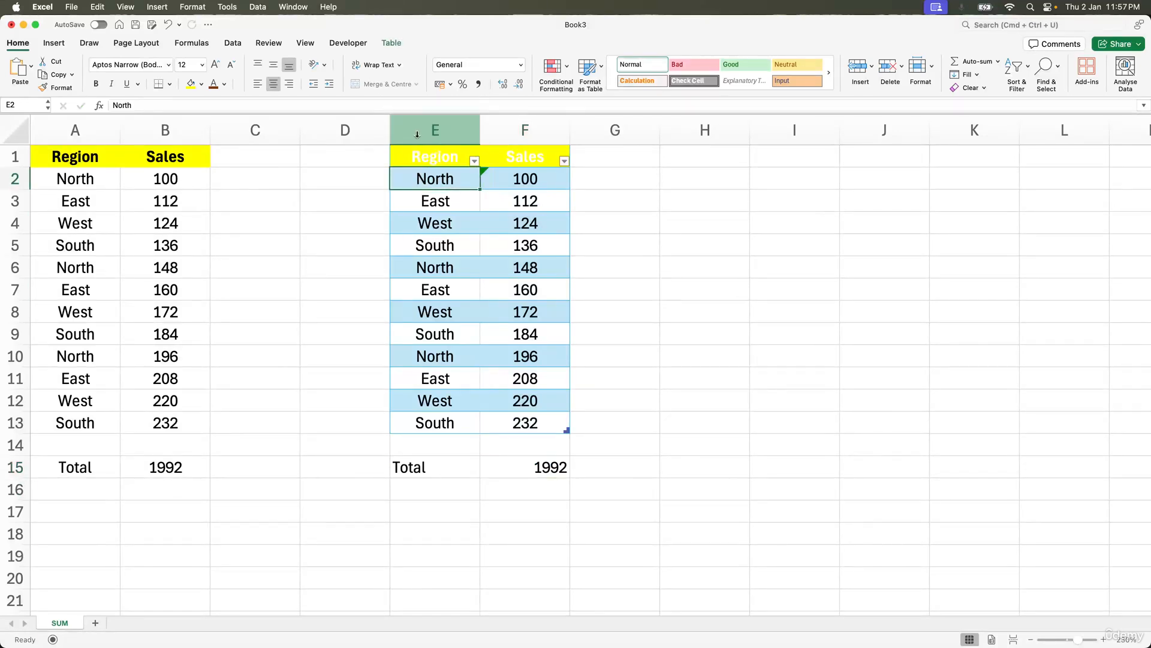
pyautogui.click(391, 43)
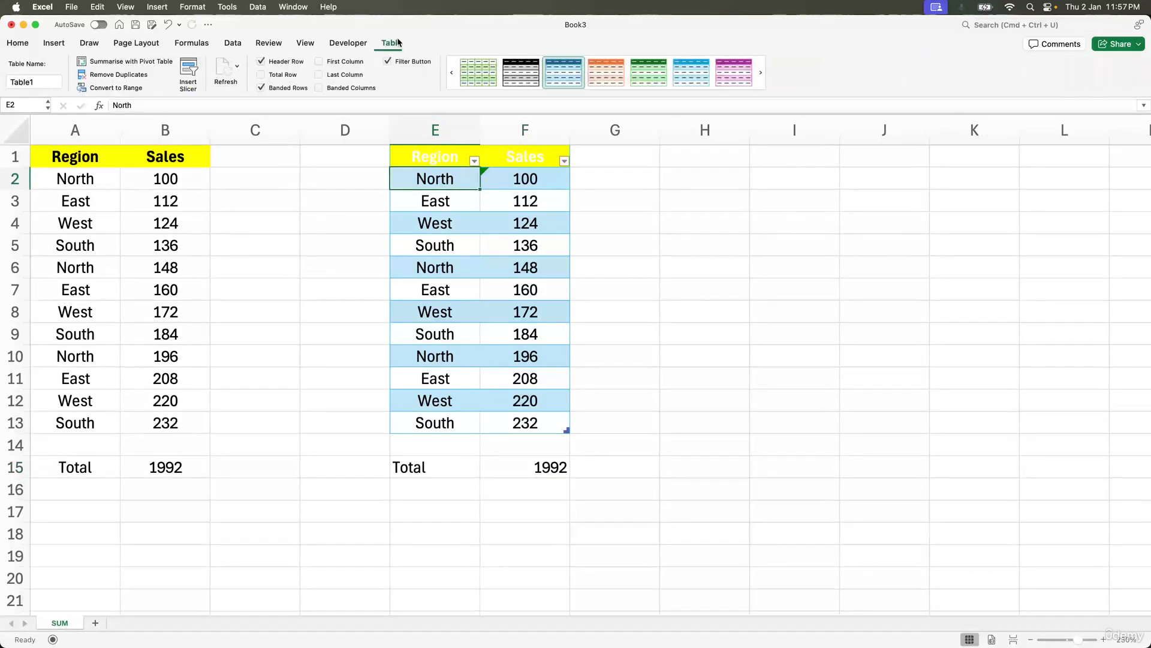
pyautogui.click(41, 82)
pyautogui.write('R')
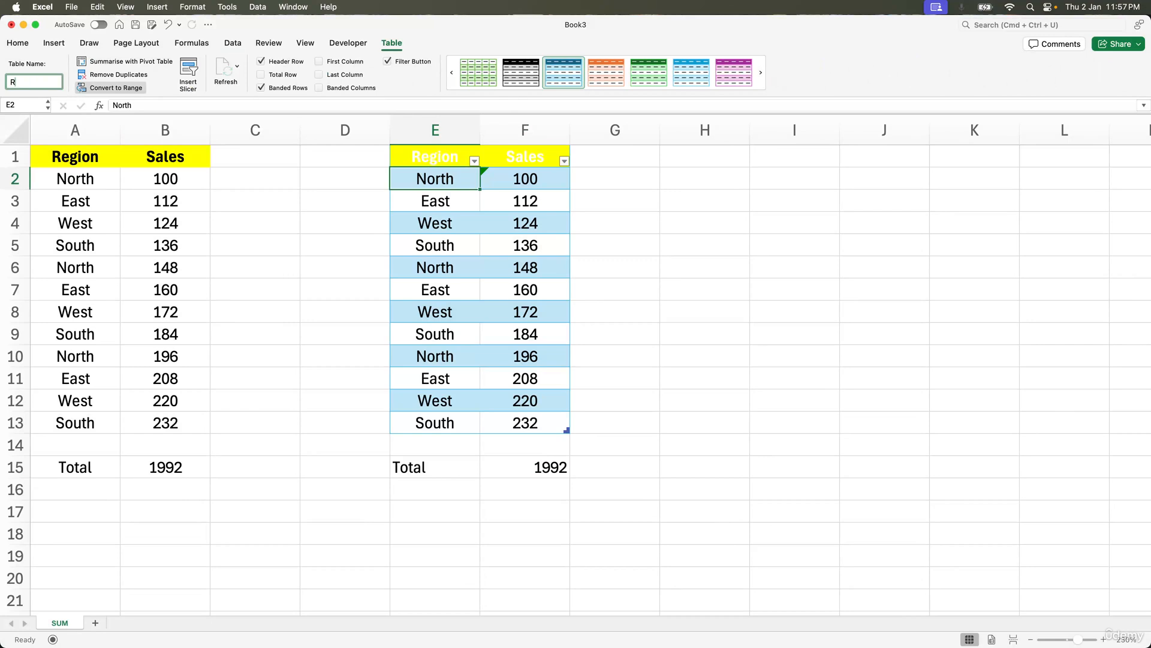
pyautogui.write('ajiv')
pyautogui.press('Return')
# Step: Check the total formula in F15 and the table's name
pyautogui.click(517, 524)
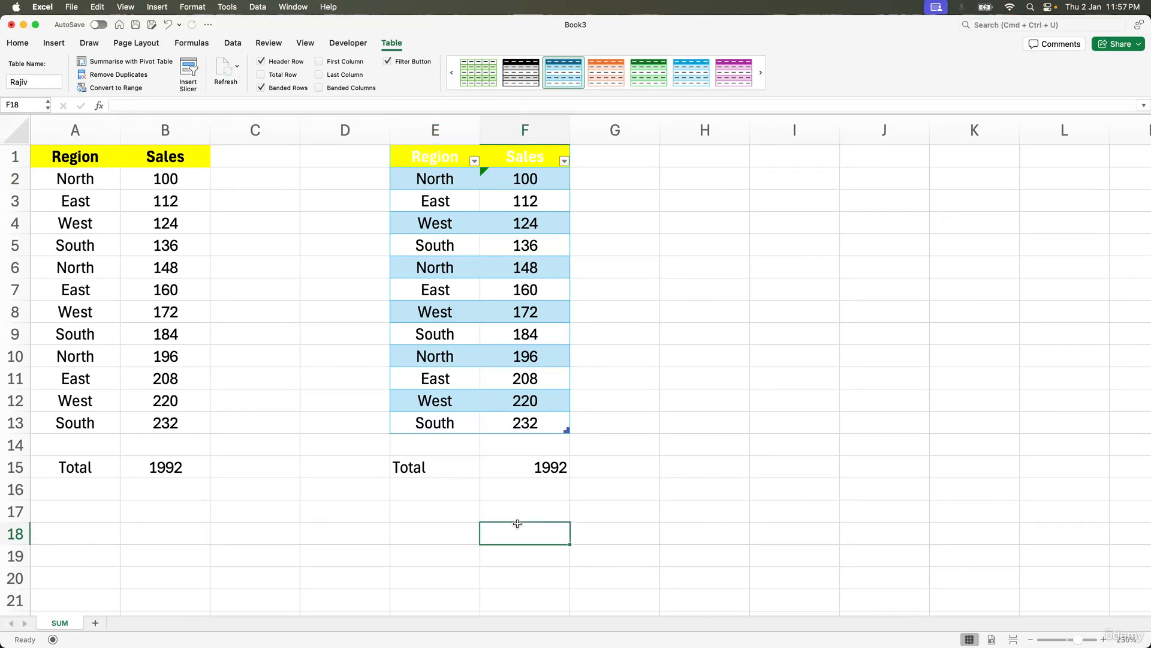
pyautogui.click(536, 465)
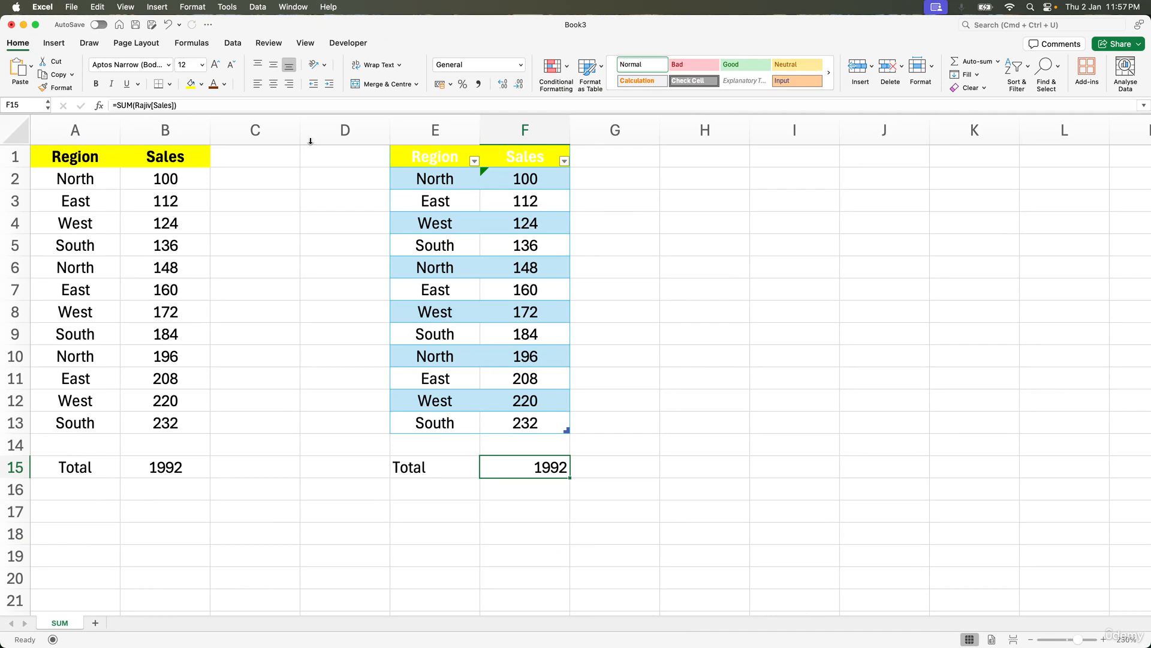
pyautogui.click(432, 163)
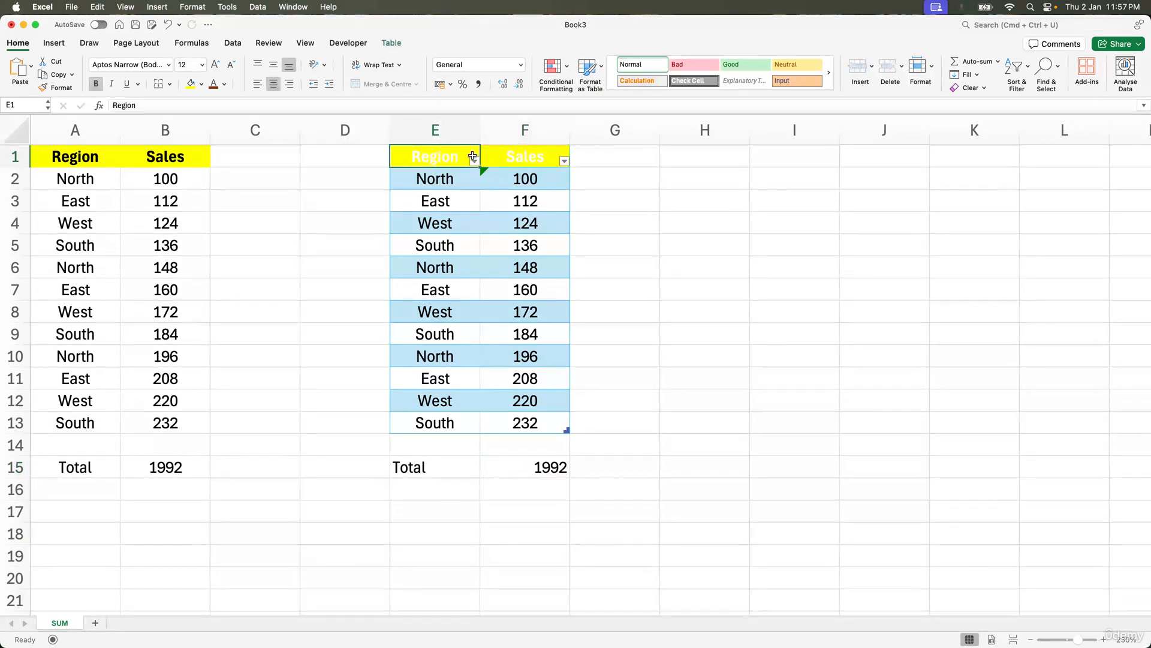
pyautogui.click(390, 43)
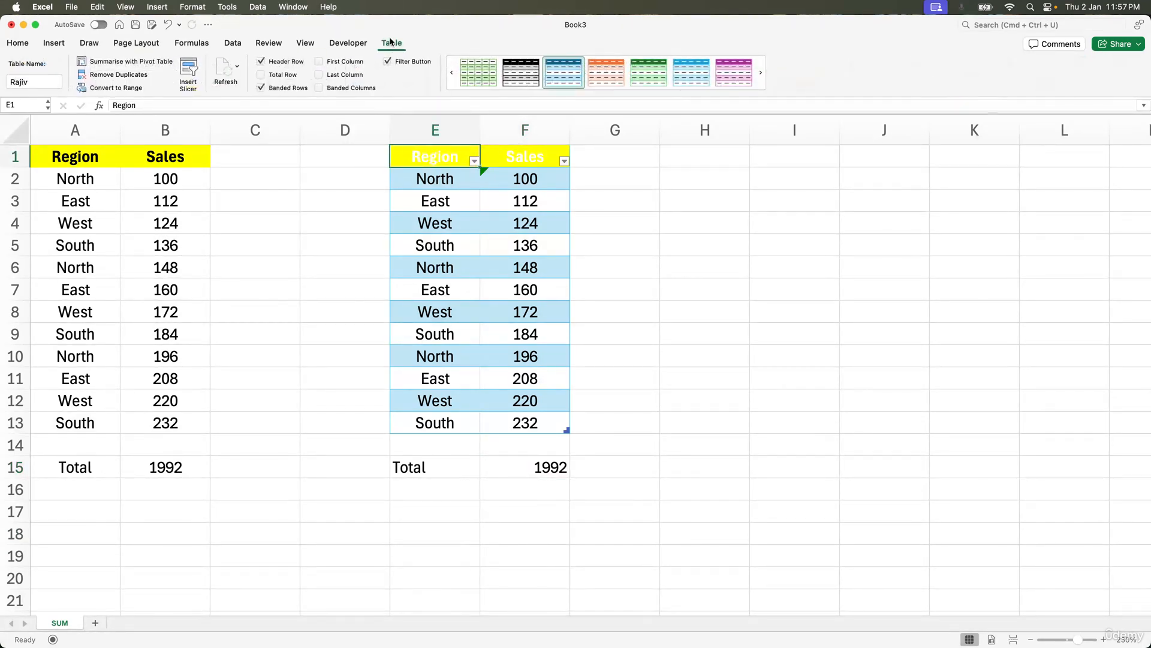
pyautogui.click(27, 81)
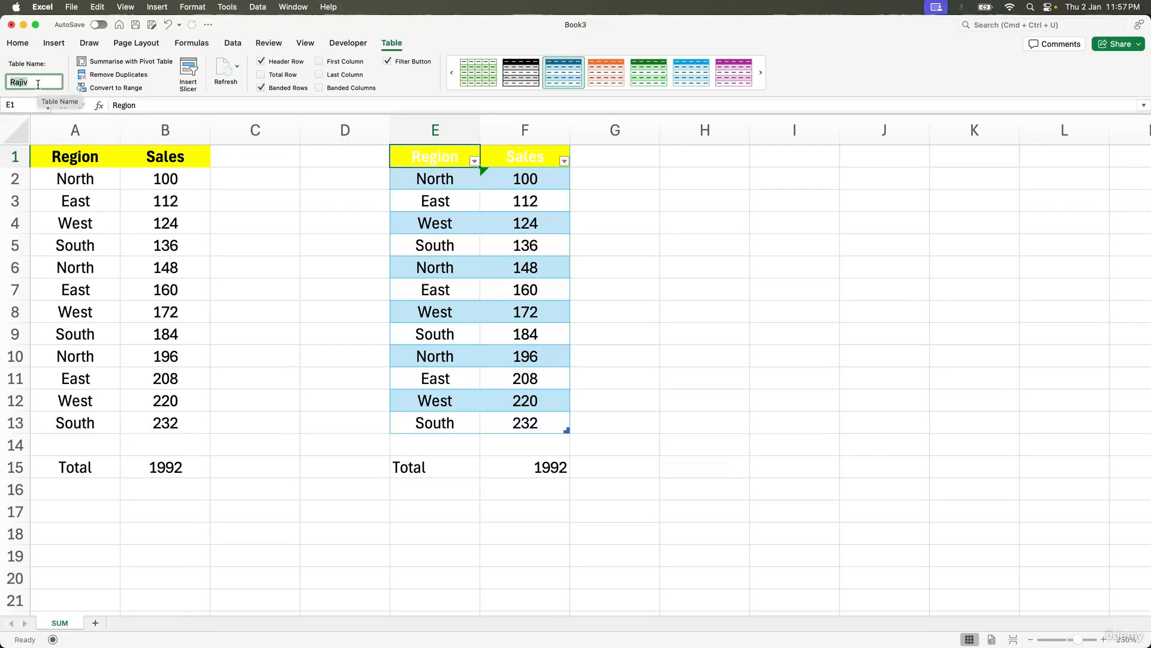
pyautogui.click(168, 257)
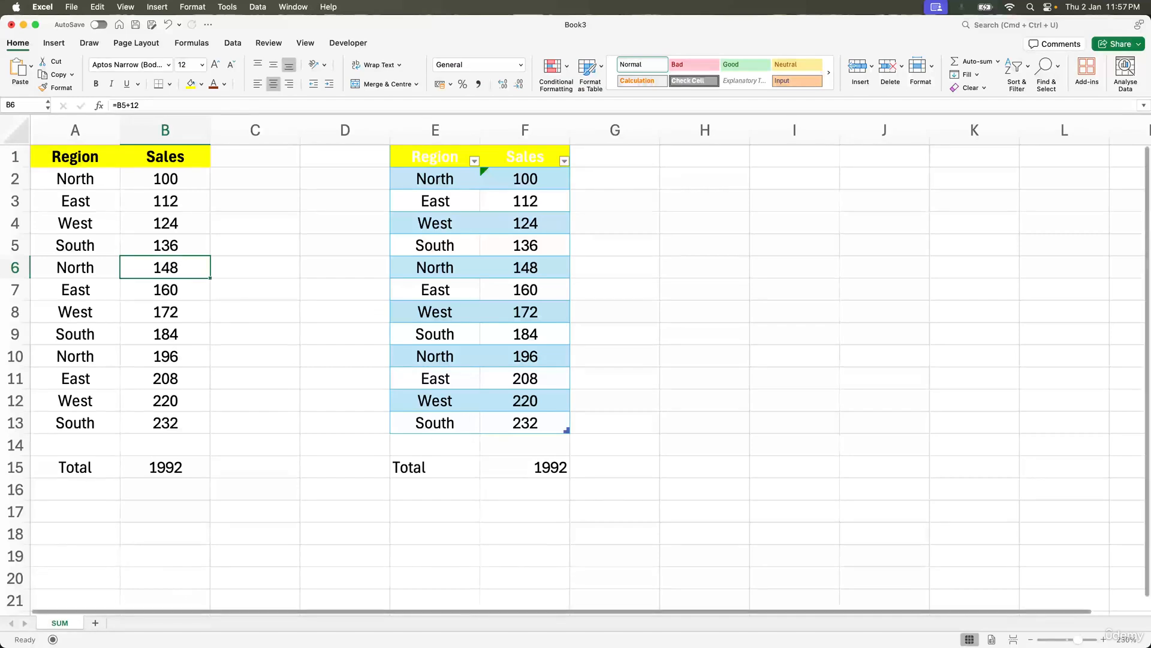
# Step: Add a new worksheet and rename it SUMIF
pyautogui.click(95, 622)
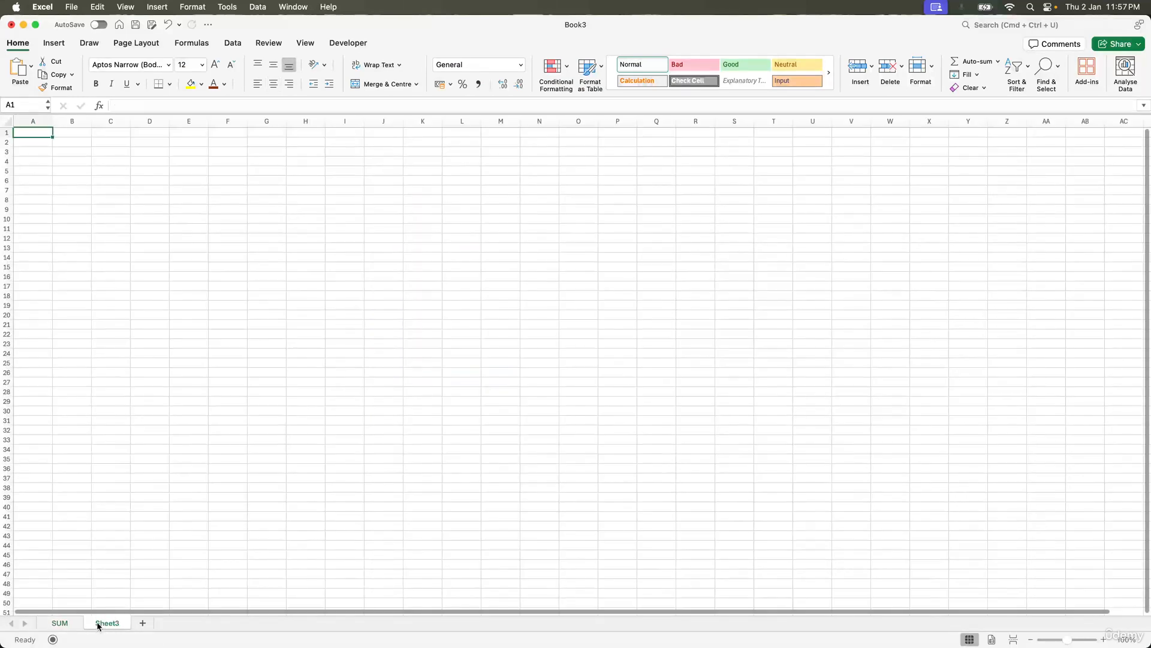
pyautogui.doubleClick(99, 622)
pyautogui.write('SUMIF')
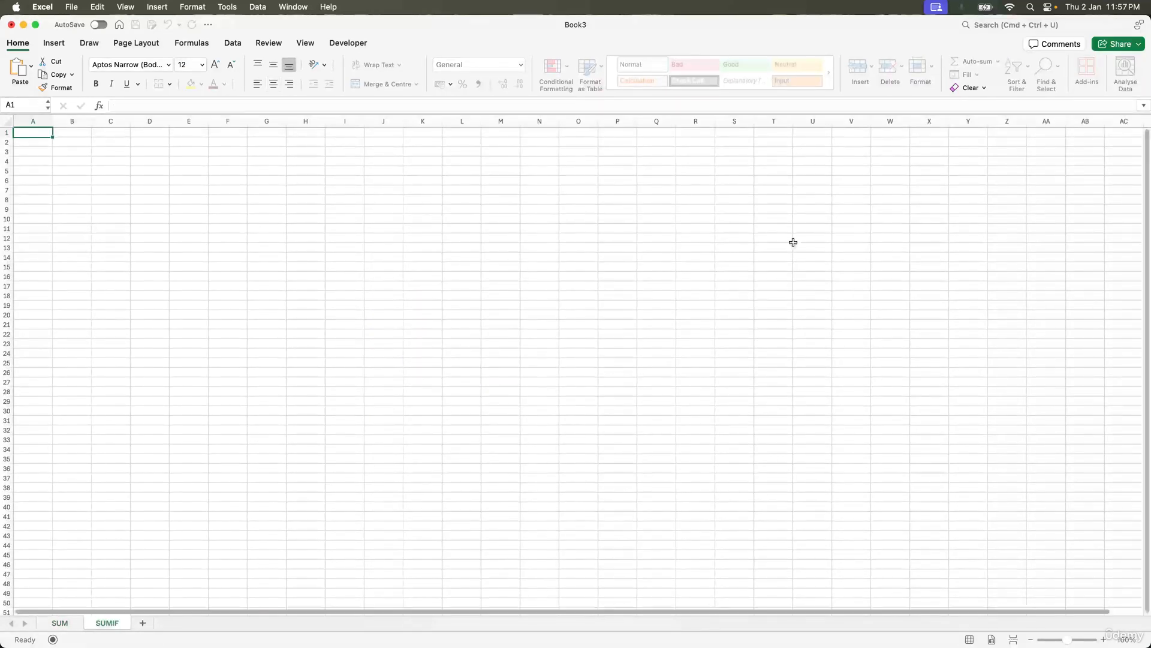
pyautogui.press('Return')
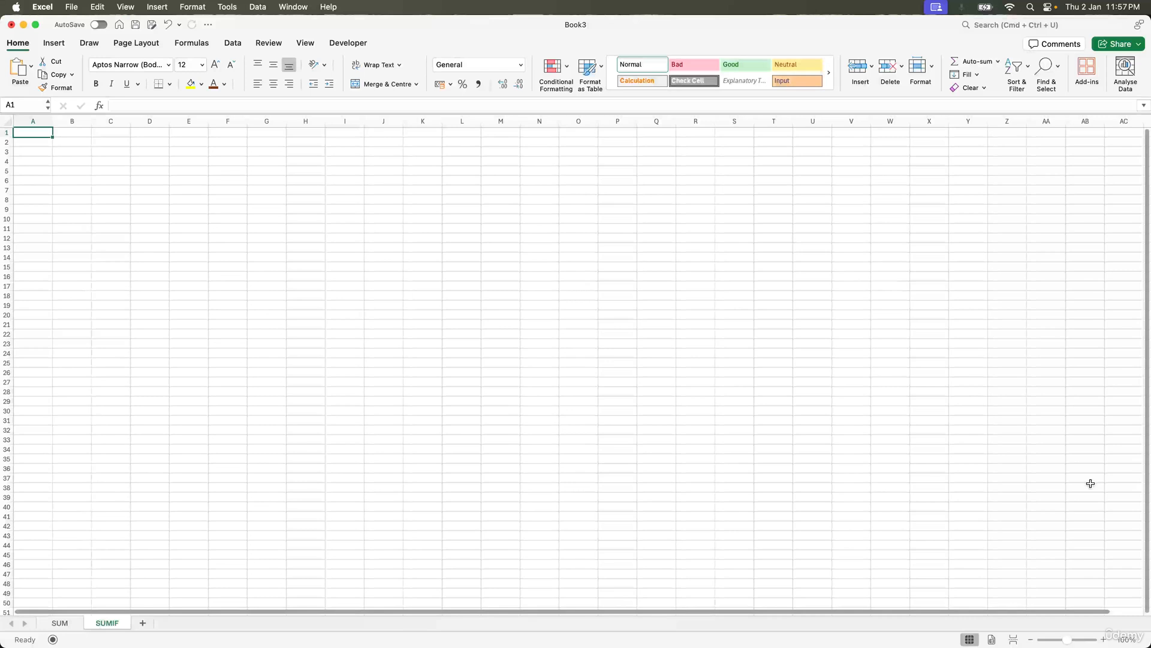
# Step: Copy the Region and Sales data from A1:B13 on the SUM sheet and paste it into the SUMIF sheet at A1
pyautogui.click(1103, 640)
pyautogui.click(1103, 641)
pyautogui.click(1103, 640)
pyautogui.click(1103, 640)
pyautogui.click(1103, 640)
pyautogui.click(1104, 640)
pyautogui.click(1104, 640)
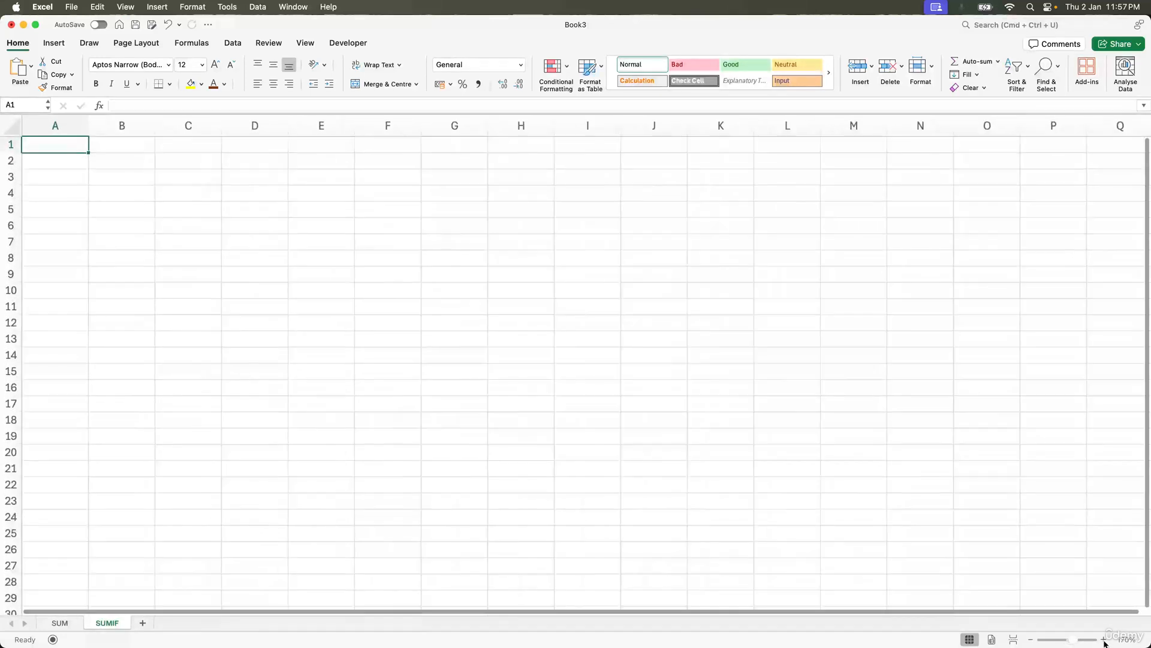
pyautogui.click(1103, 640)
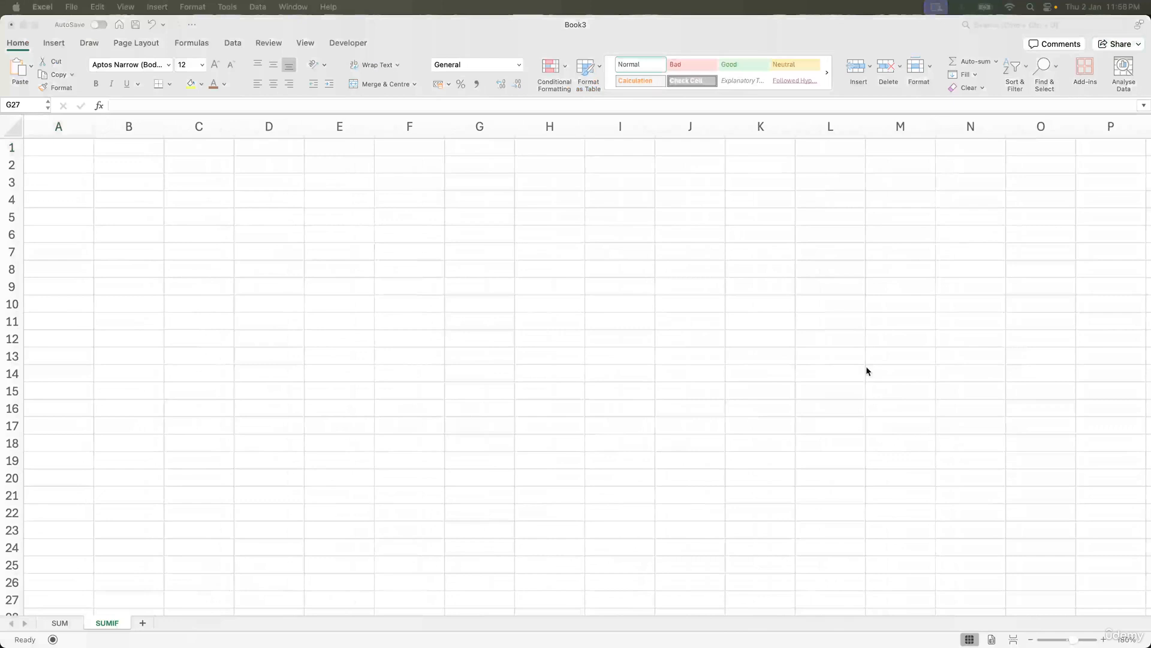
pyautogui.click(394, 336)
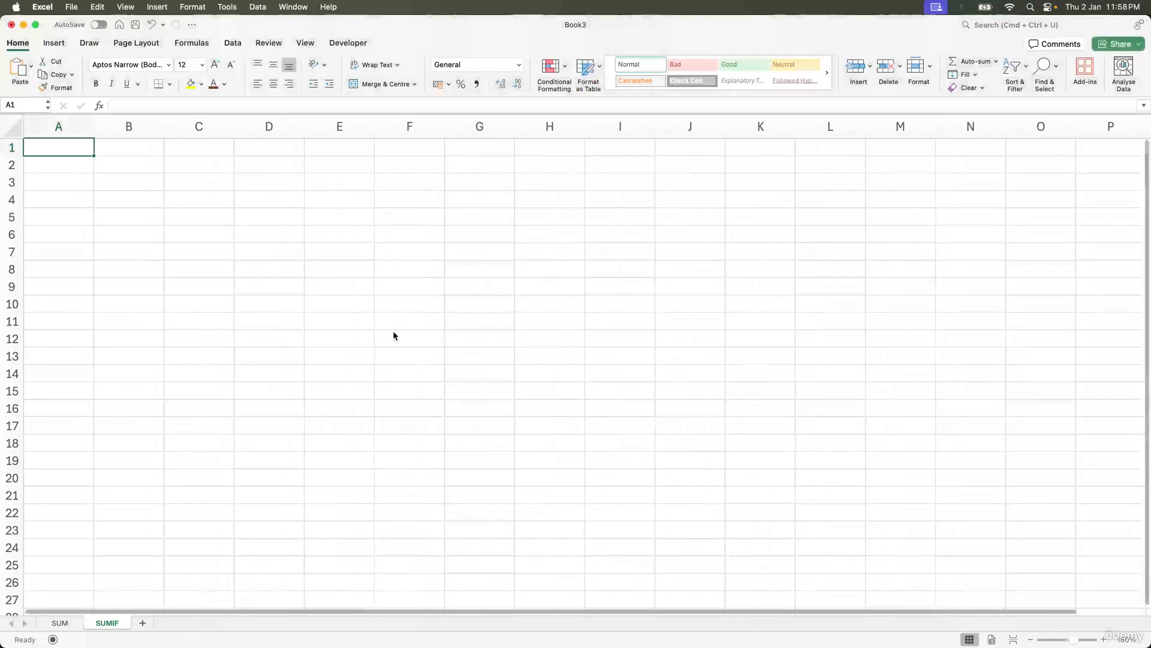
pyautogui.click(59, 622)
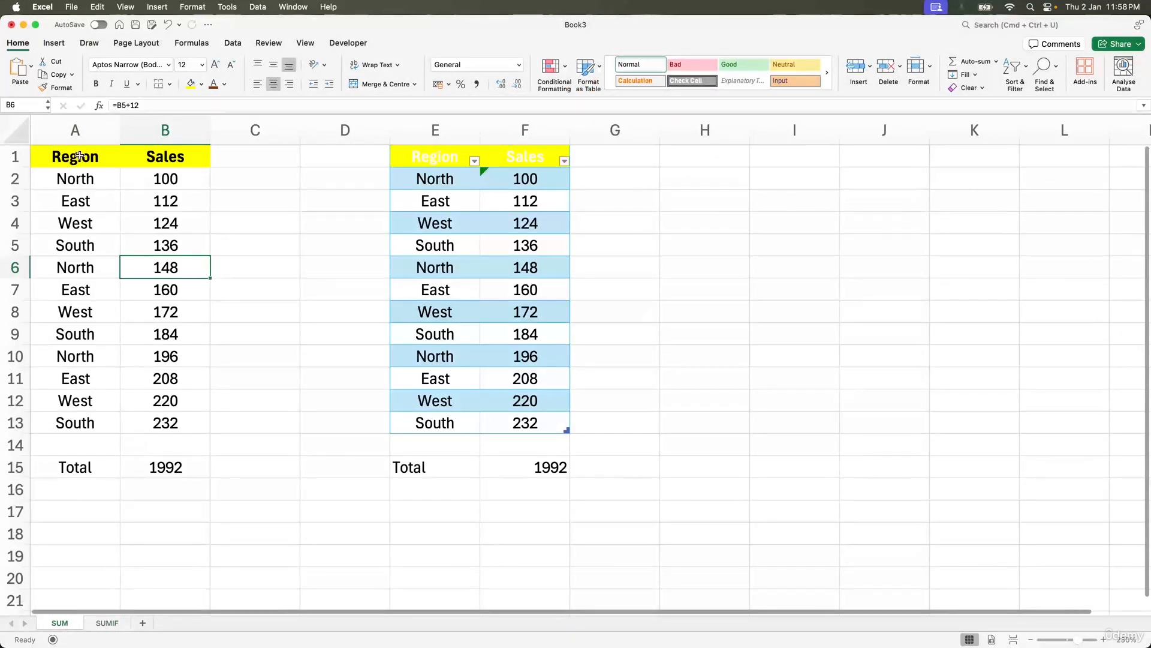
pyautogui.moveTo(79, 156); pyautogui.dragTo(156, 423)
pyautogui.press('BackSpace')
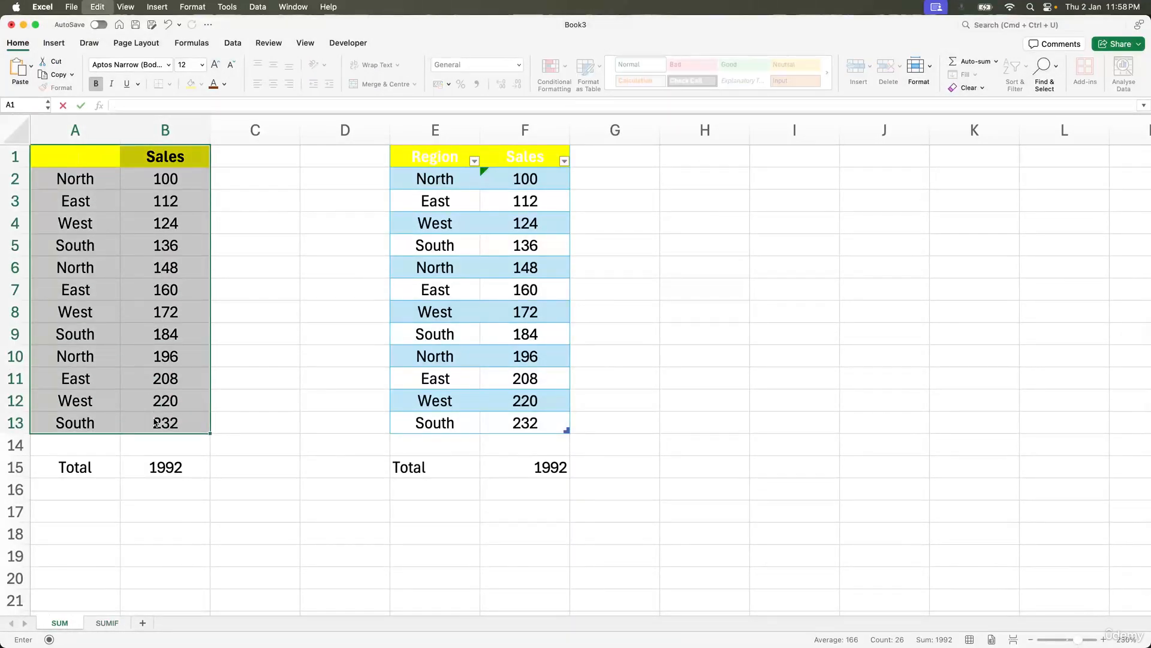
pyautogui.press('Escape')
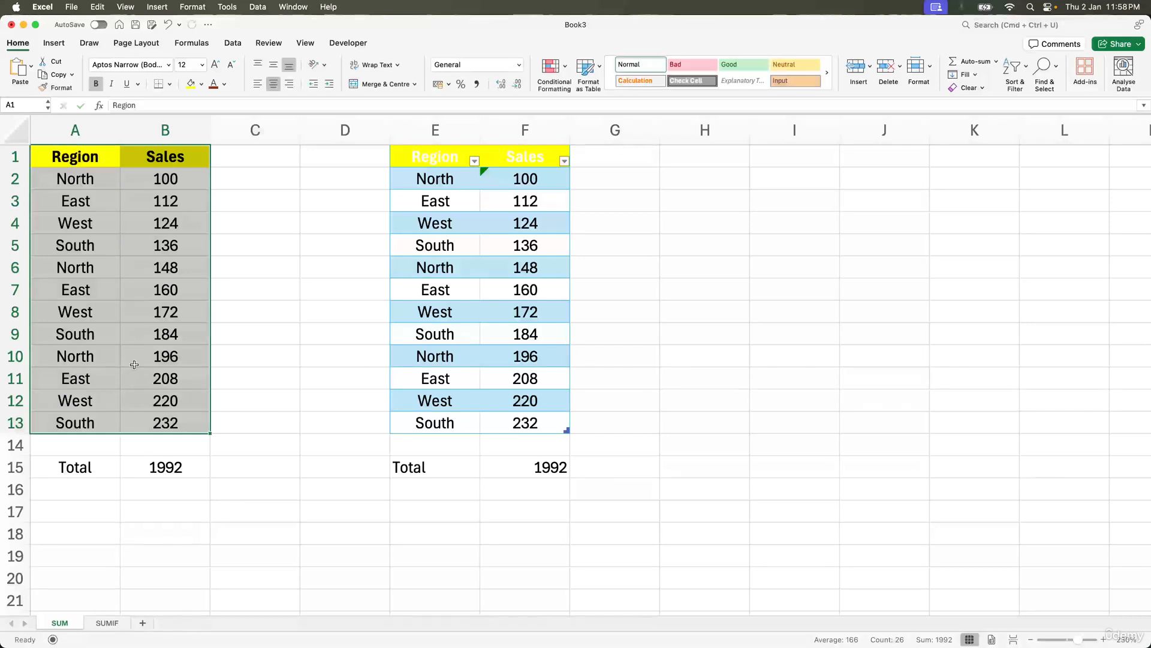
pyautogui.press('super+c')
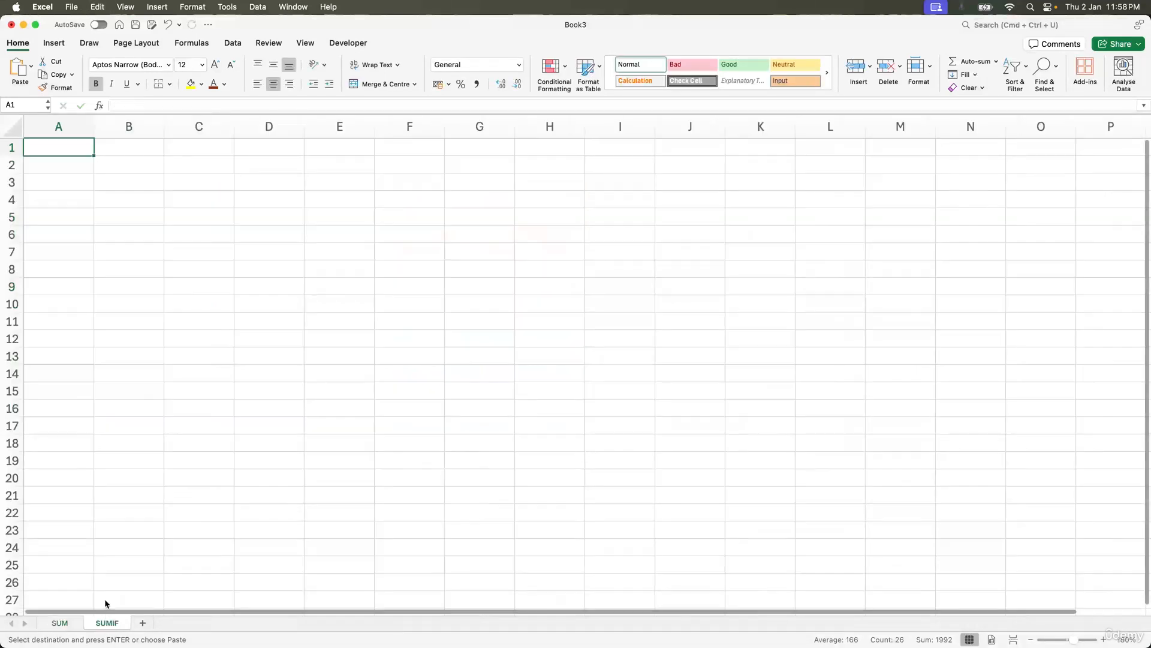
pyautogui.click(108, 623)
pyautogui.press('super+v')
pyautogui.click(108, 219)
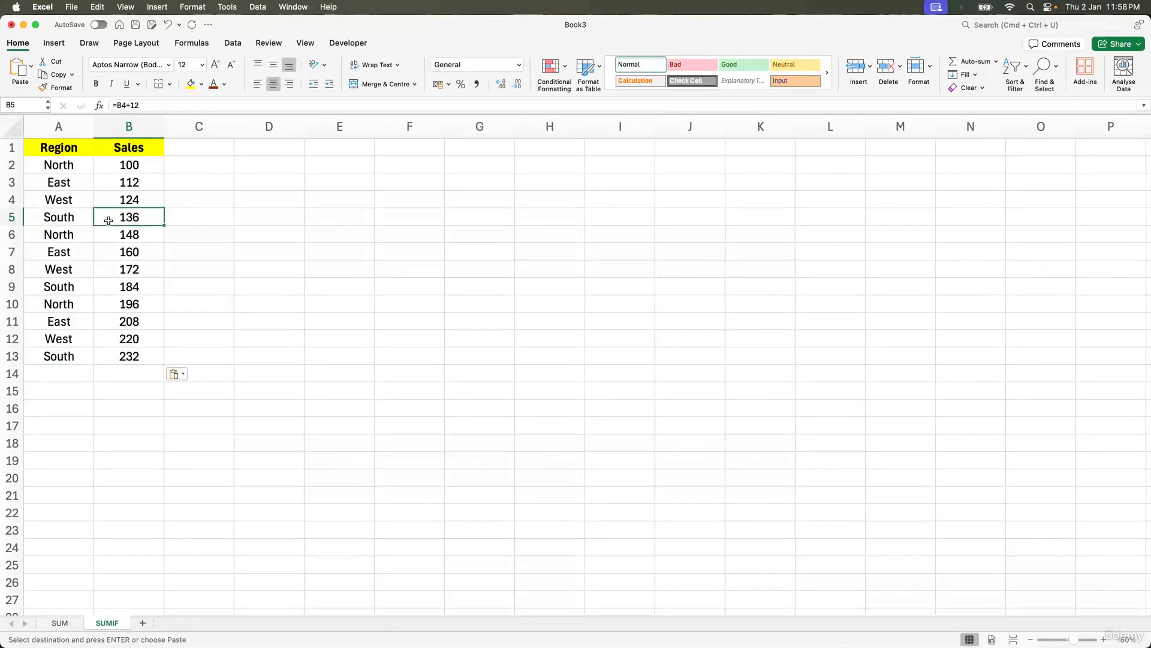
pyautogui.click(89, 178)
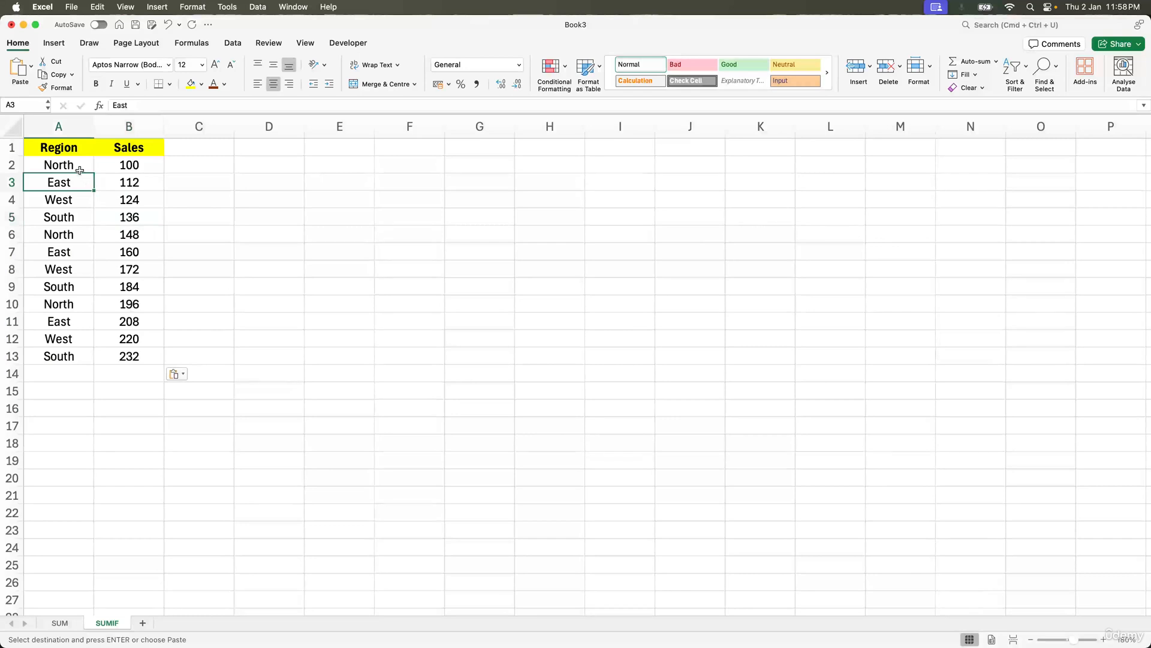
pyautogui.moveTo(78, 167); pyautogui.dragTo(70, 356)
pyautogui.click(77, 217)
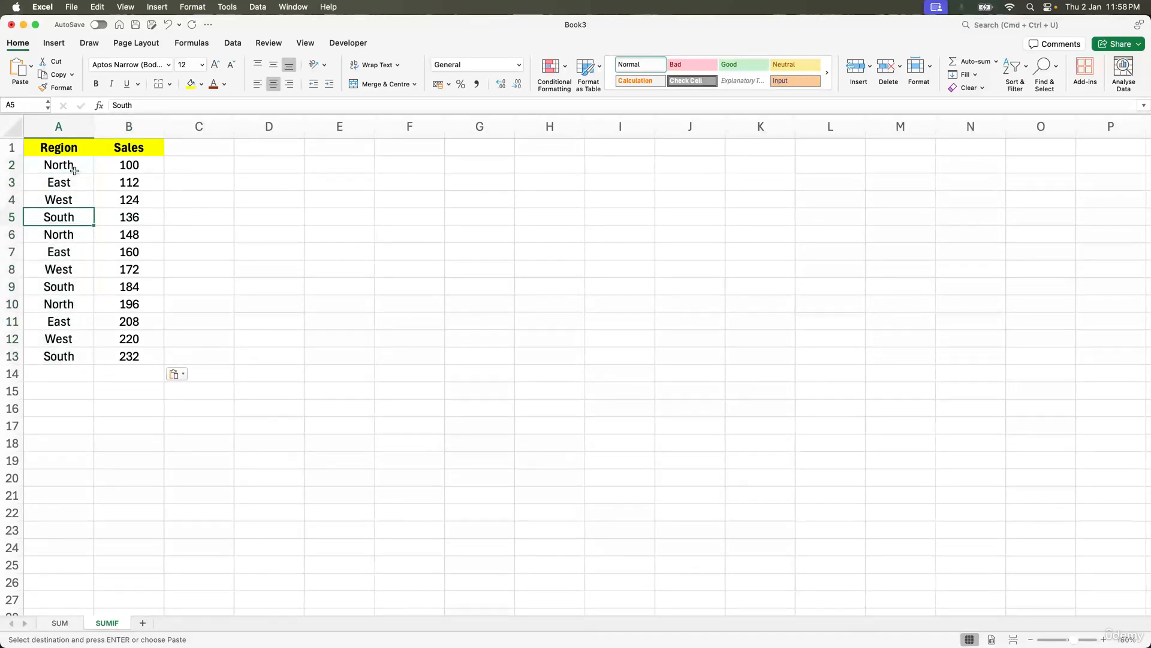
pyautogui.click(16, 218)
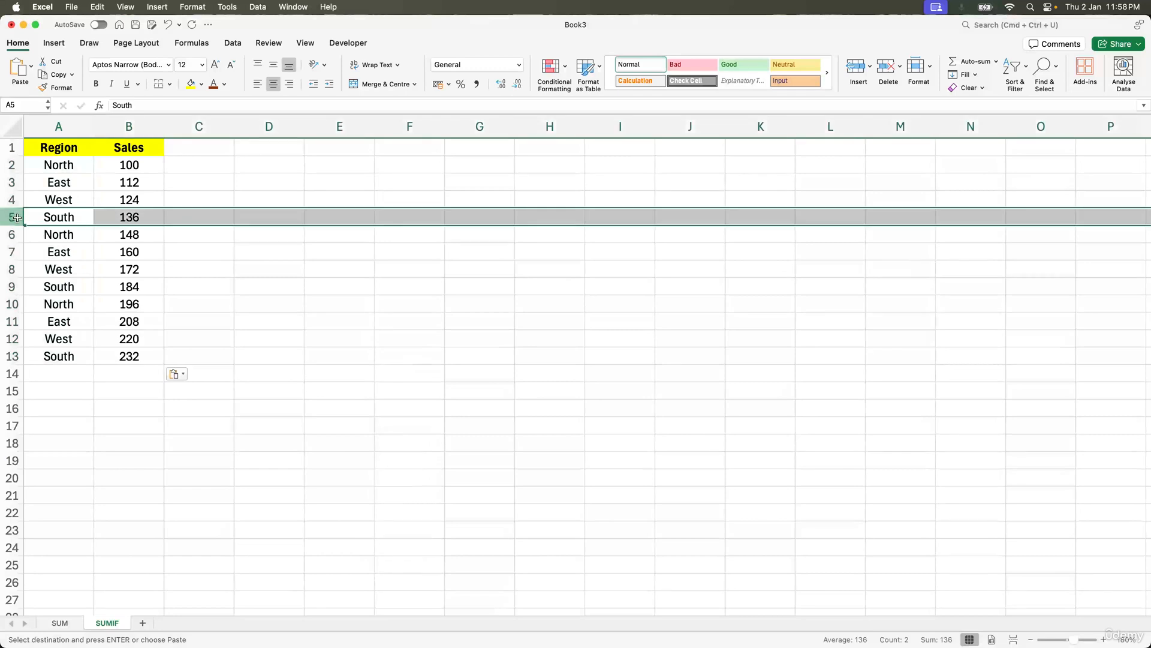
# Step: Enter the label Total for only South Region in cell A16
pyautogui.click(58, 402)
pyautogui.write('To')
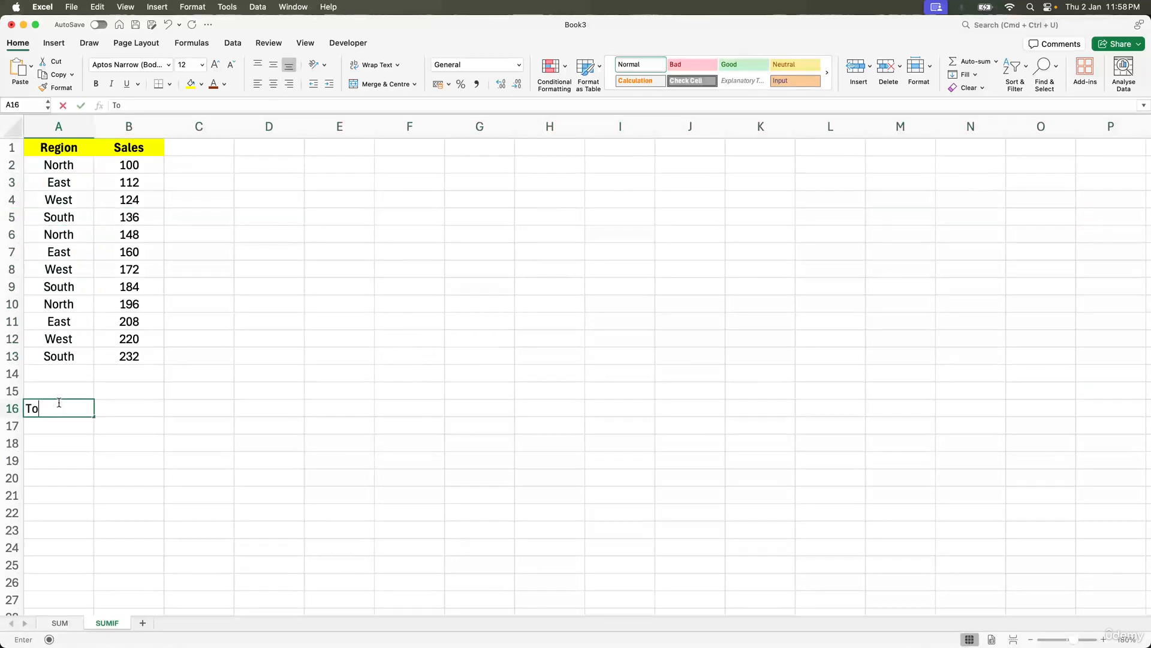
pyautogui.write('atl')
pyautogui.press('BackSpace')
pyautogui.press('BackSpace')
pyautogui.press('BackSpace')
pyautogui.write('tal')
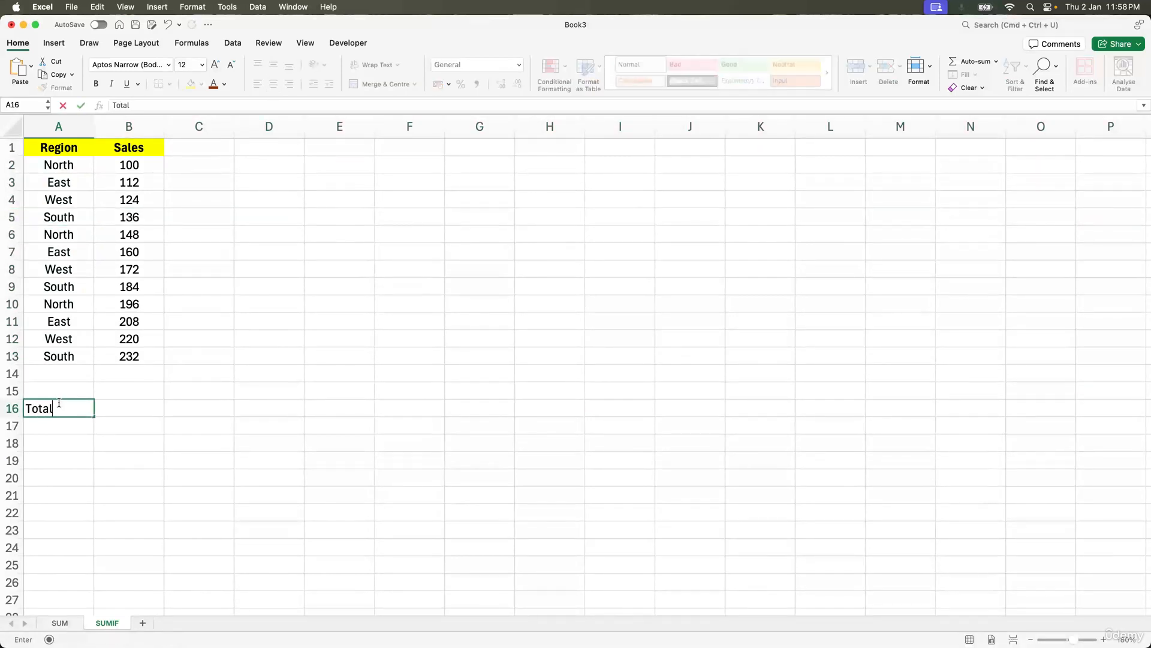
pyautogui.write(' for only South Reg')
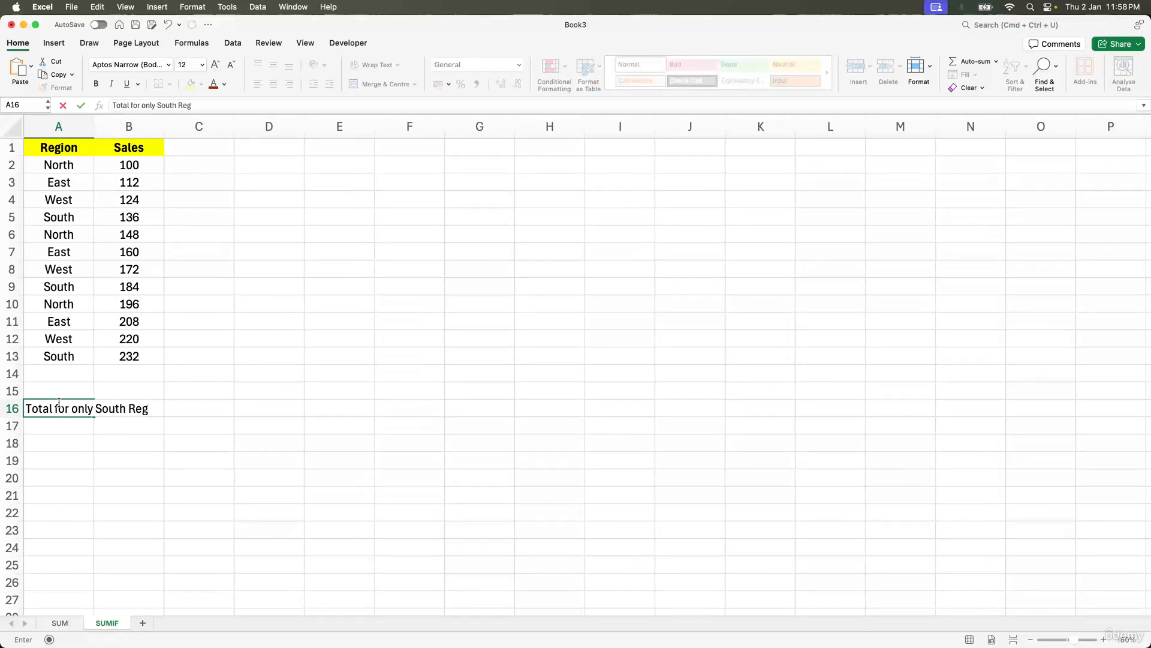
pyautogui.write('iuion')
pyautogui.press('Return')
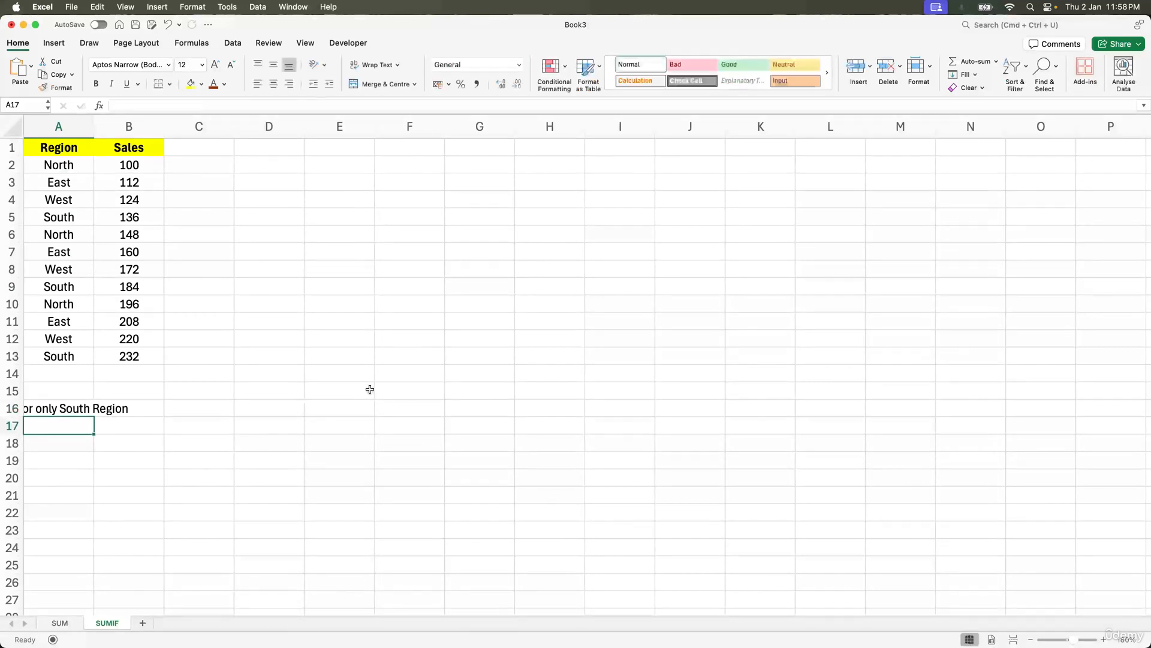
# Step: Enter =sumif in cell B16 beside the South Region label
pyautogui.click(1107, 639)
pyautogui.click(1106, 639)
pyautogui.click(1106, 640)
pyautogui.click(1106, 639)
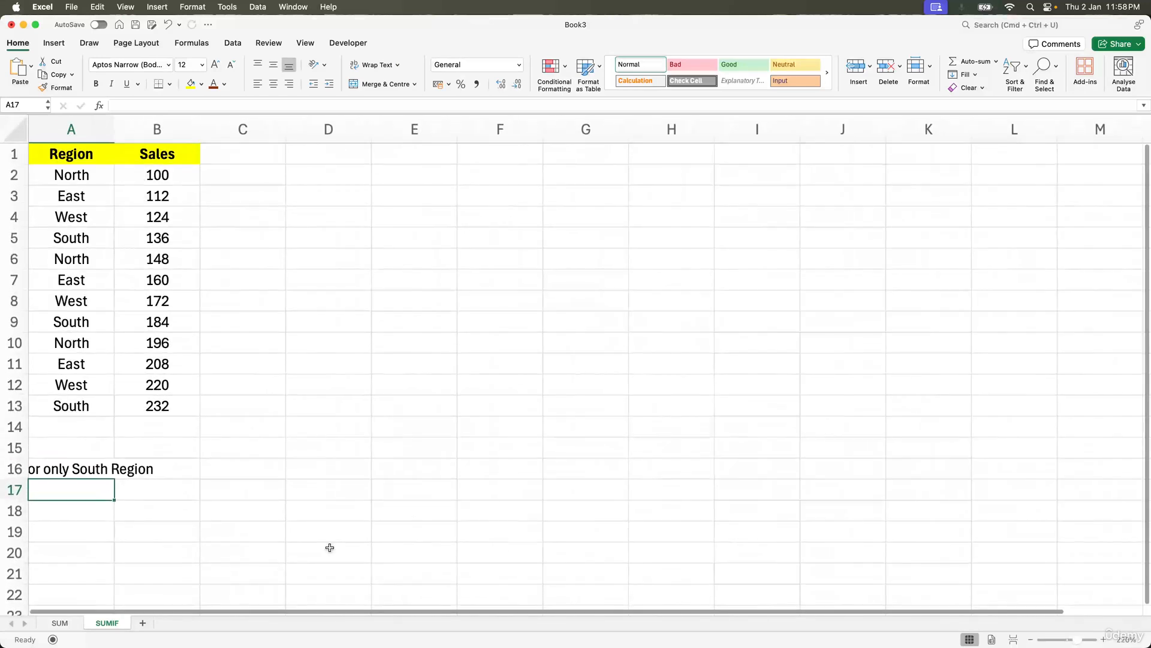
pyautogui.click(175, 473)
pyautogui.write('=sum')
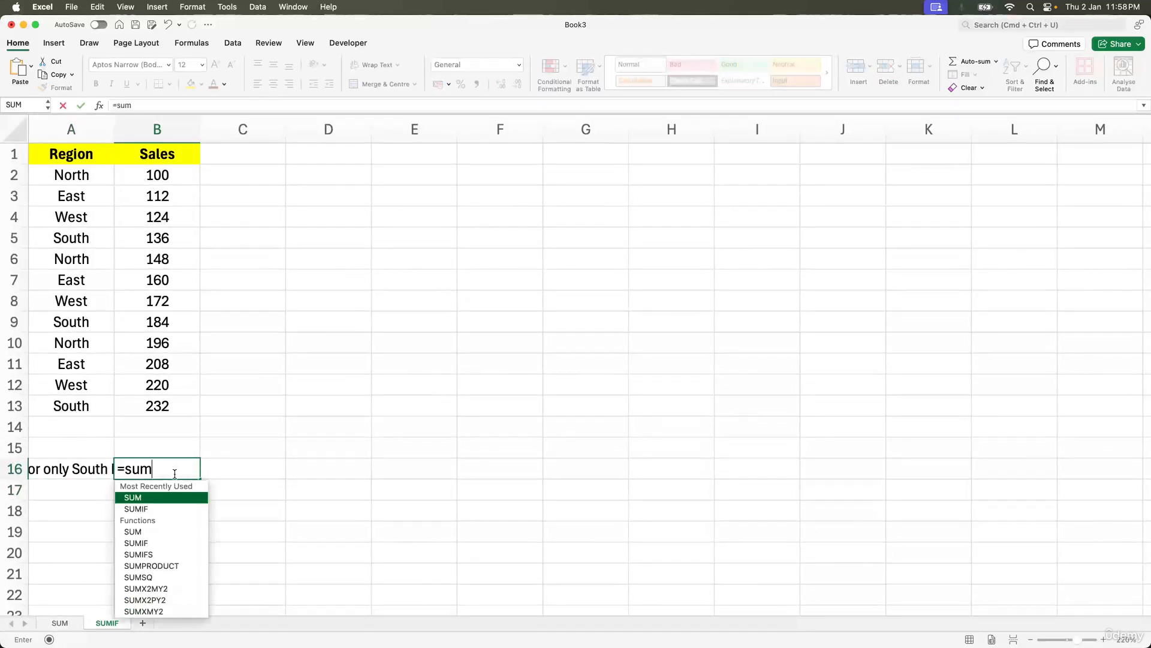
pyautogui.write('i')
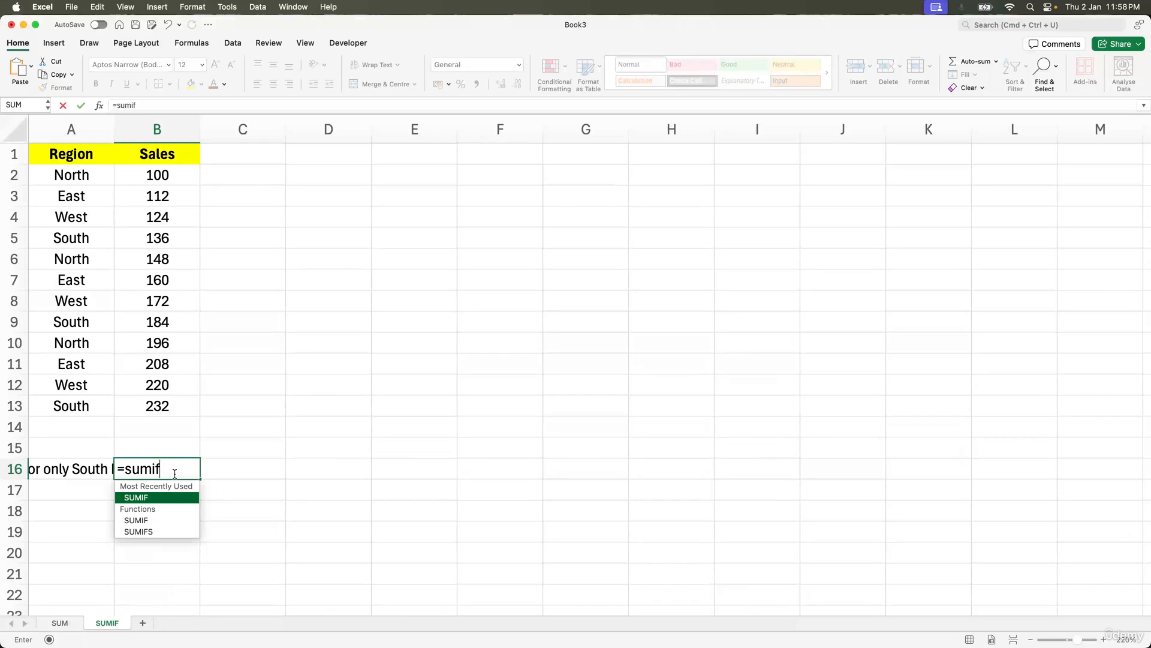
pyautogui.write('f')
pyautogui.click(404, 326)
pyautogui.click(483, 262)
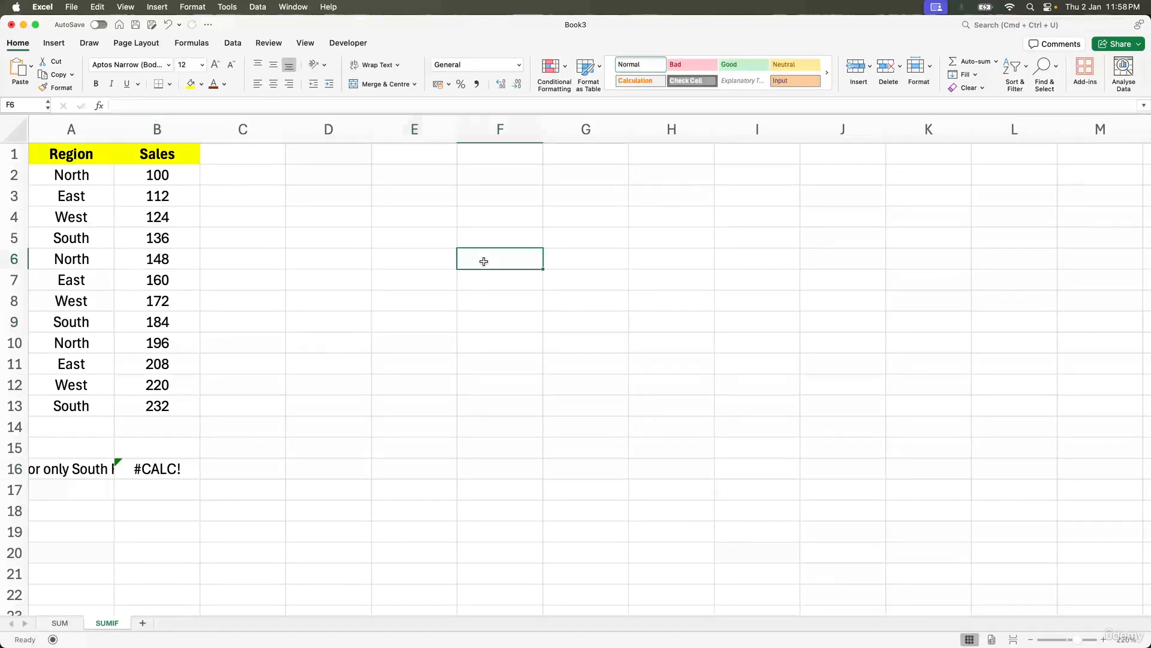
pyautogui.write('IF')
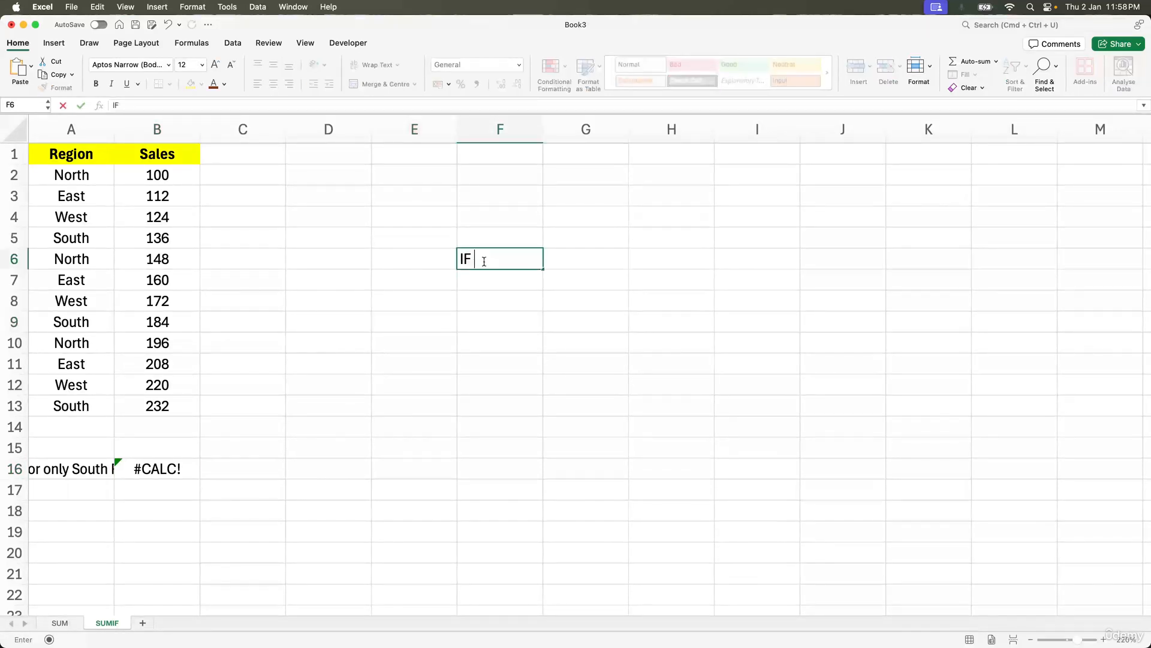
pyautogui.press('Escape')
pyautogui.press('Left')
pyautogui.press('Down')
pyautogui.press('Up')
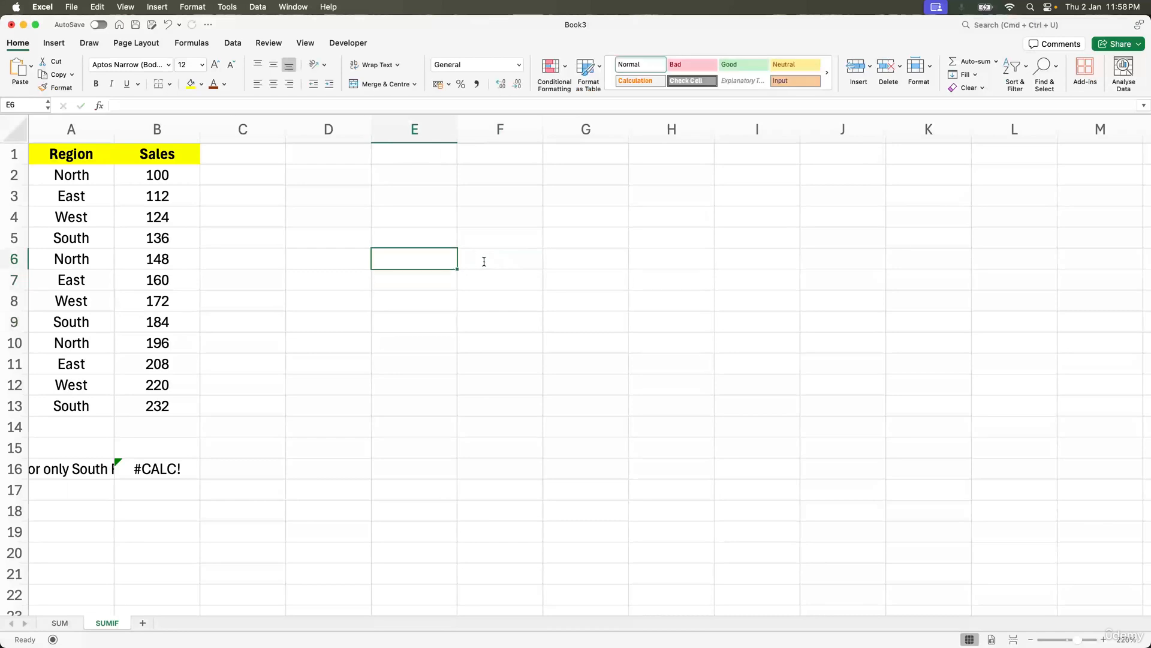
# Step: Enter the headers Num 1 in cell E6 and Num 2 in cell F6
pyautogui.write('A')
pyautogui.press('Escape')
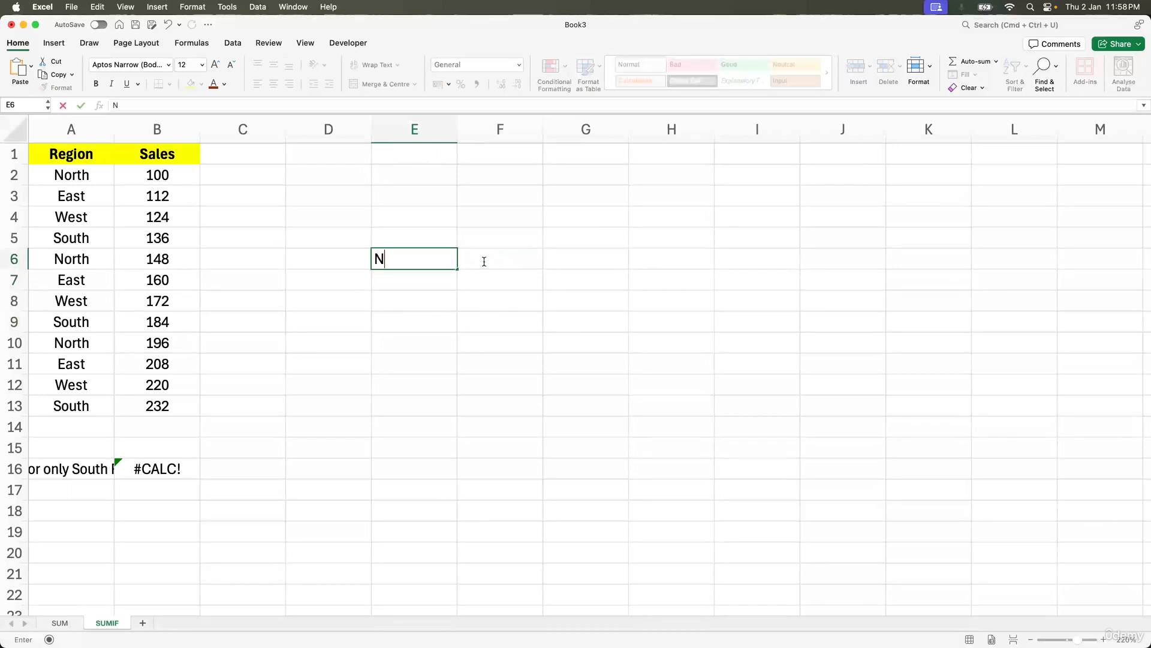
pyautogui.write('um 1')
pyautogui.click(484, 261)
pyautogui.write('Num')
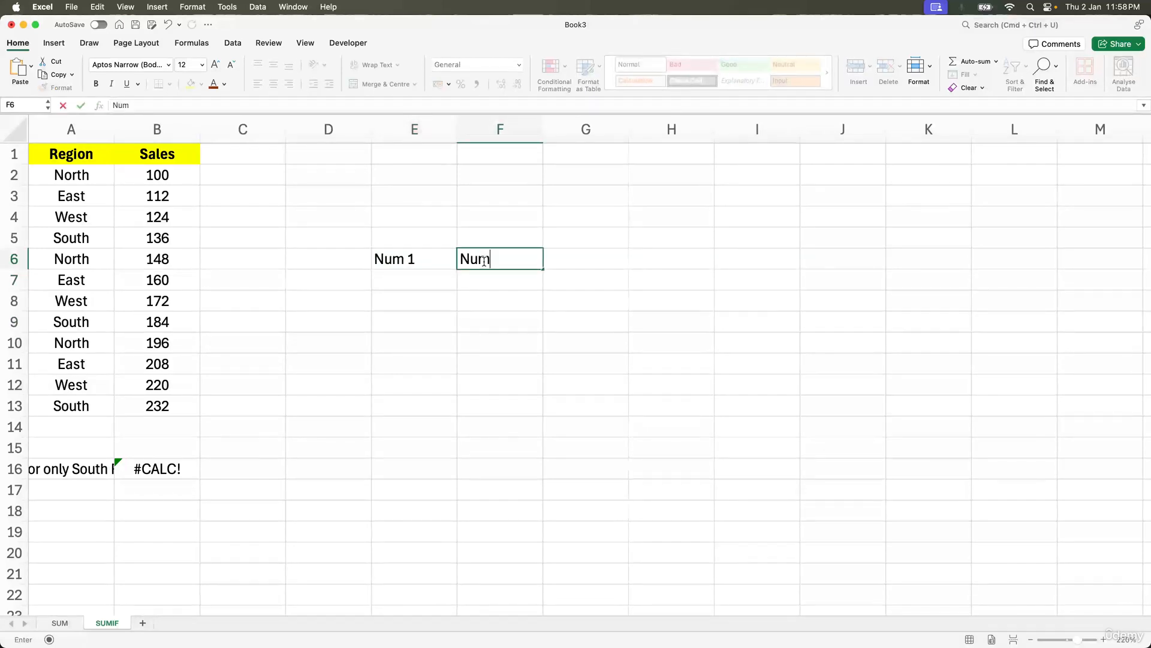
pyautogui.write(' 3')
pyautogui.press('Return')
pyautogui.click(484, 261)
pyautogui.write('Num 2')
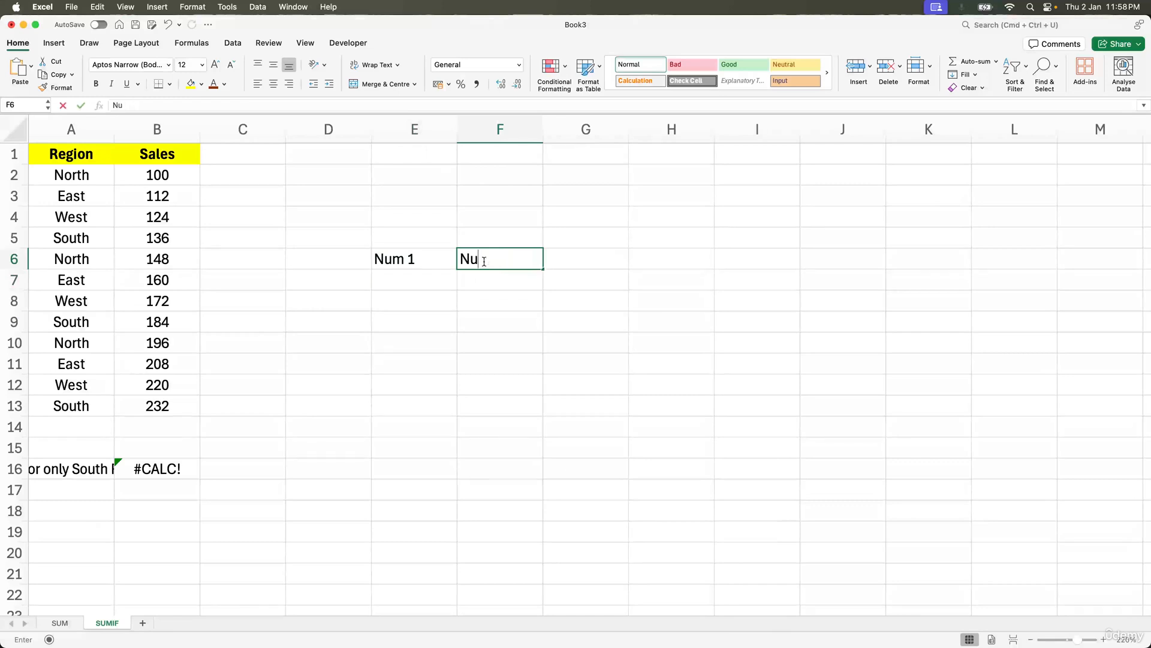
pyautogui.press('Return')
# Step: Enter If in D7, 10 in E7 and 20 in F7 as a sample row
pyautogui.press('Left')
pyautogui.press('Left')
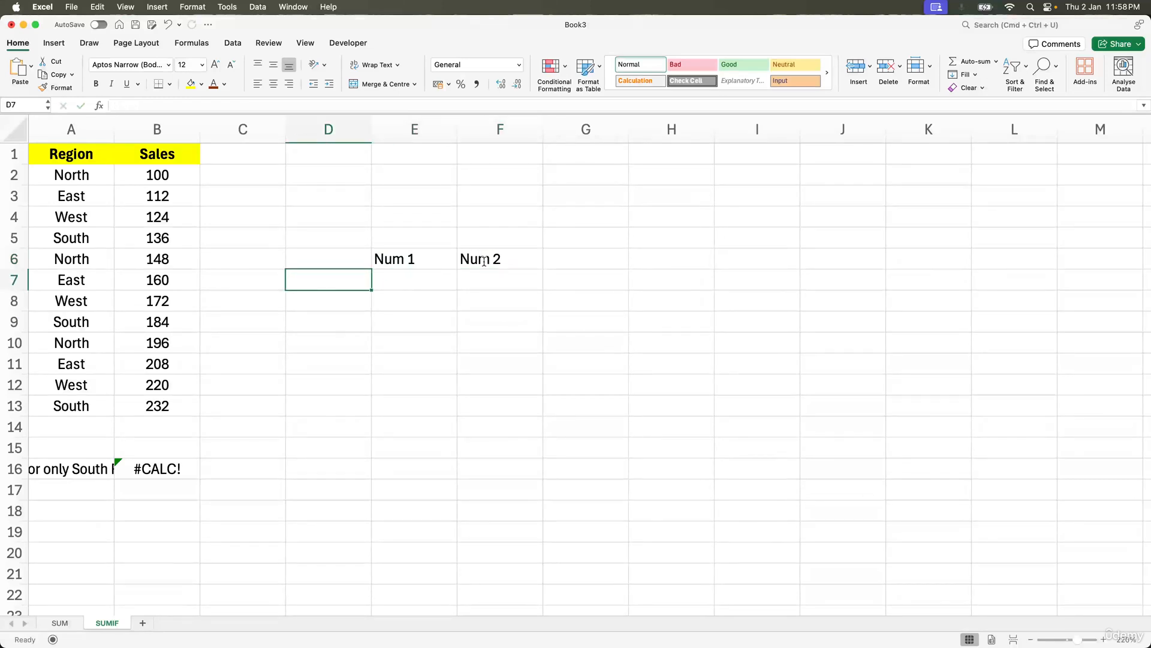
pyautogui.write('If')
pyautogui.press('Tab')
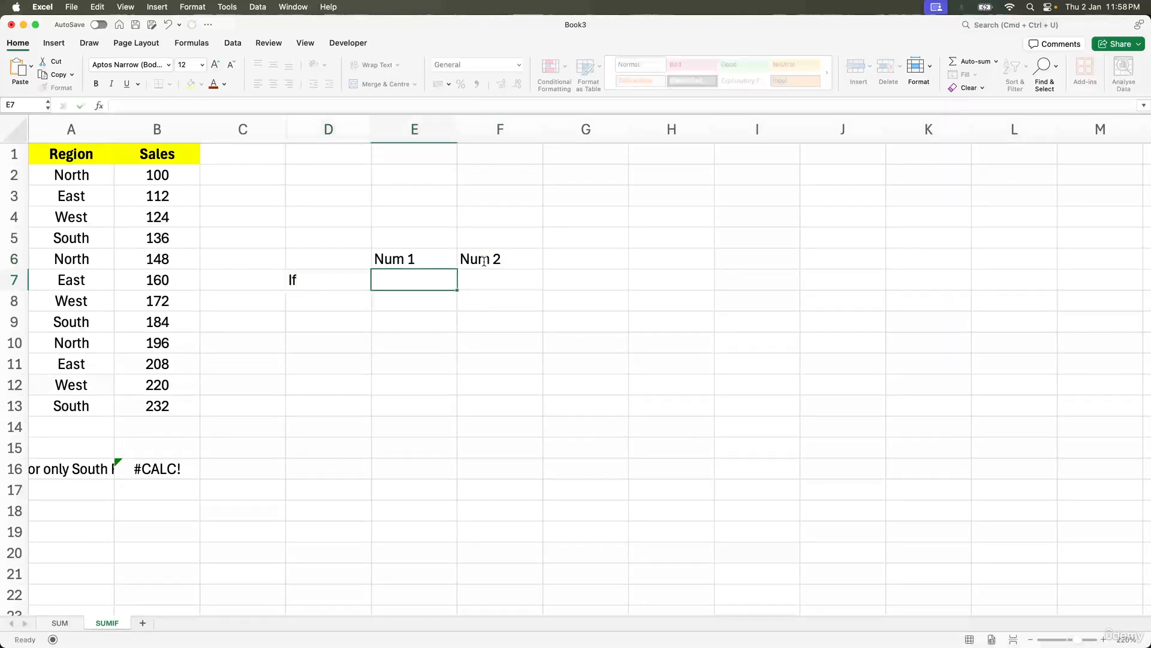
pyautogui.write('10')
pyautogui.press('Tab')
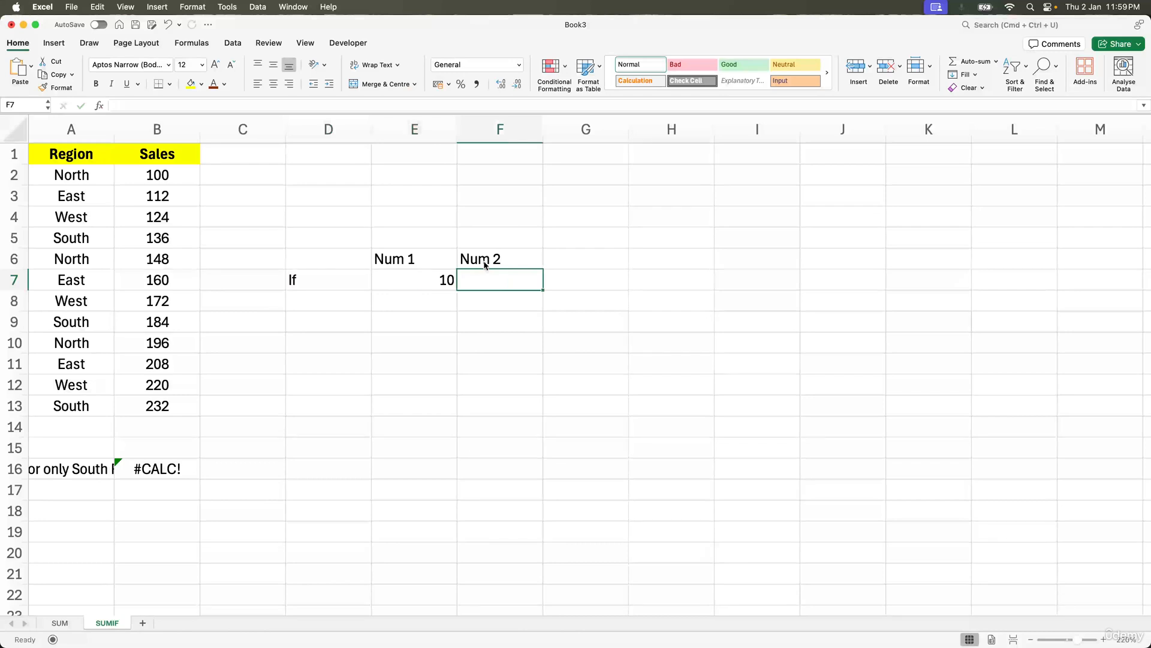
pyautogui.write('20')
pyautogui.press('Return')
# Step: Change the label in cell D7 to A
pyautogui.click(341, 278)
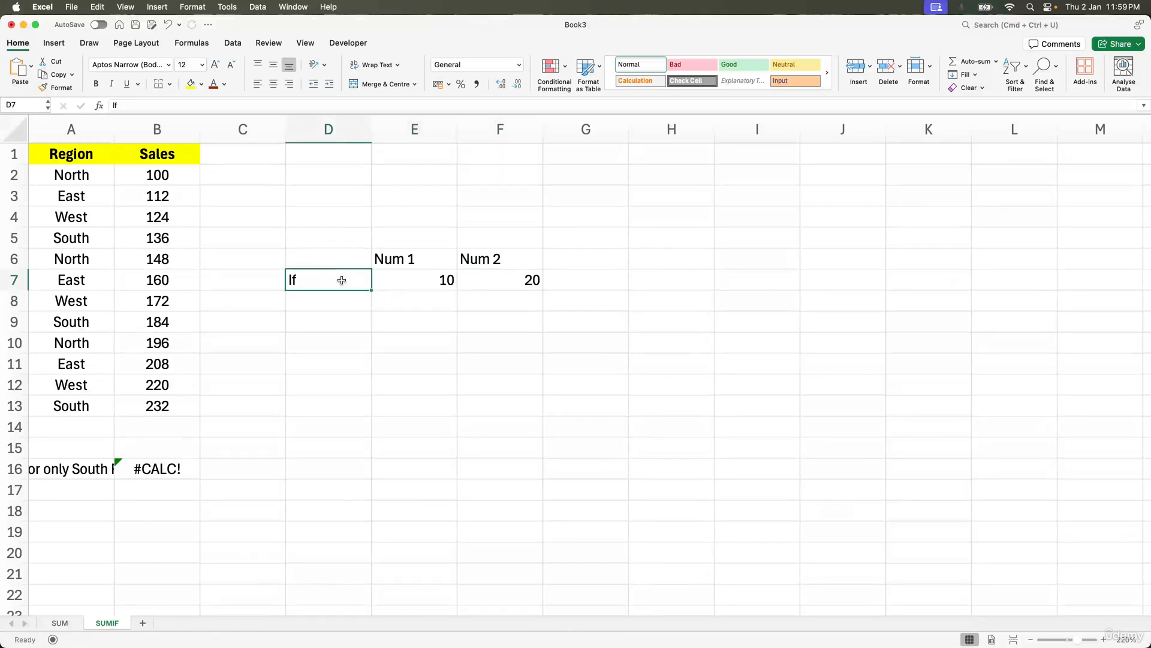
pyautogui.click(426, 286)
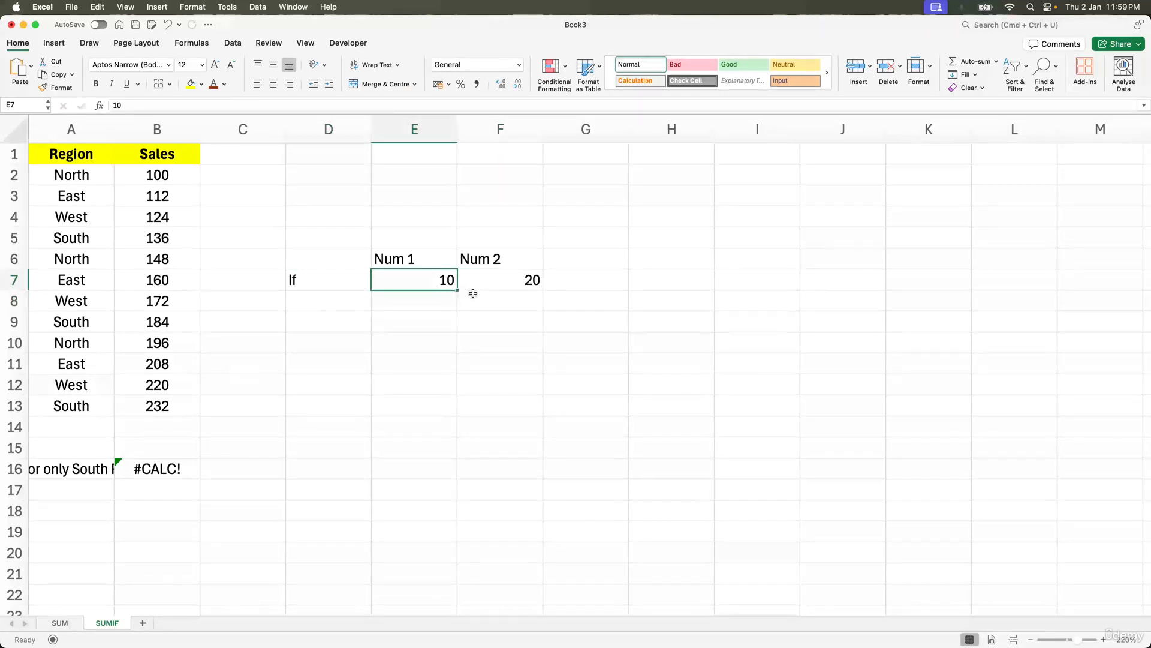
pyautogui.click(519, 280)
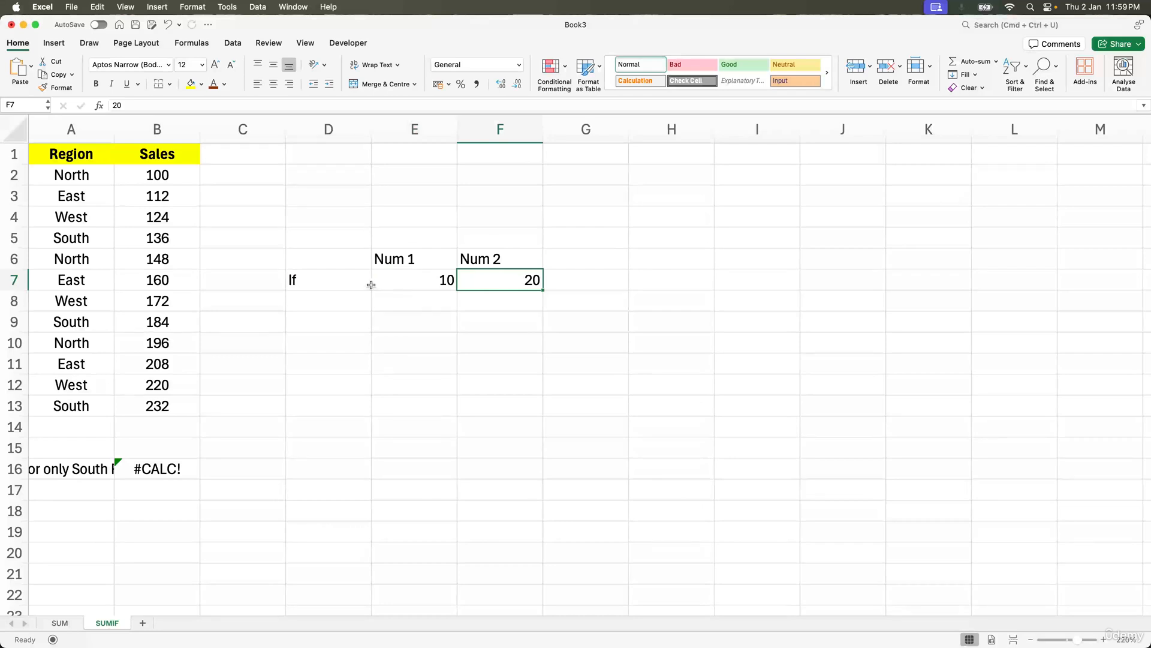
pyautogui.click(337, 280)
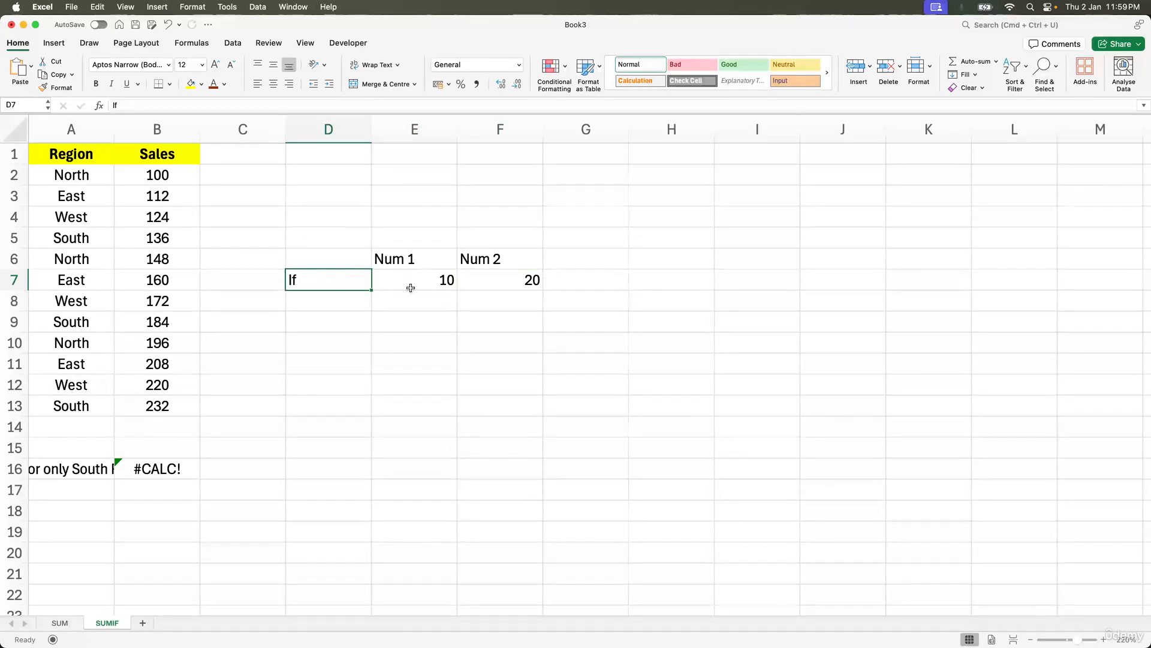
pyautogui.click(322, 264)
pyautogui.click(316, 280)
pyautogui.write('A')
pyautogui.press('Tab')
pyautogui.press('Down')
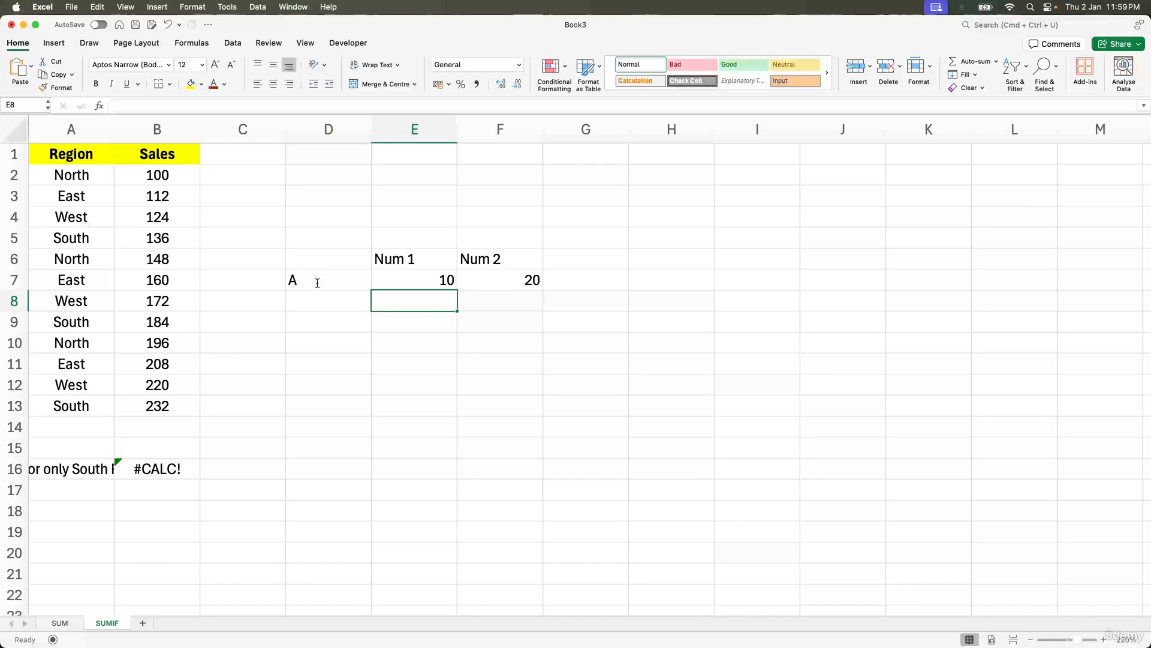
pyautogui.press('Up')
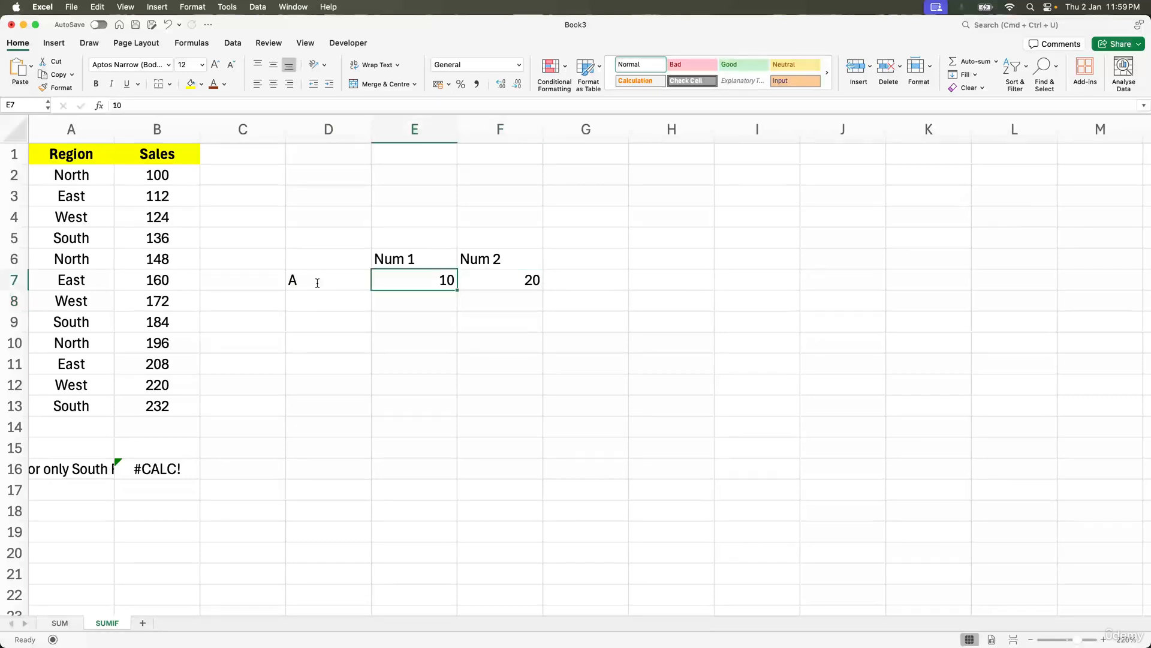
pyautogui.press('Down')
pyautogui.press('Up')
pyautogui.press('Down')
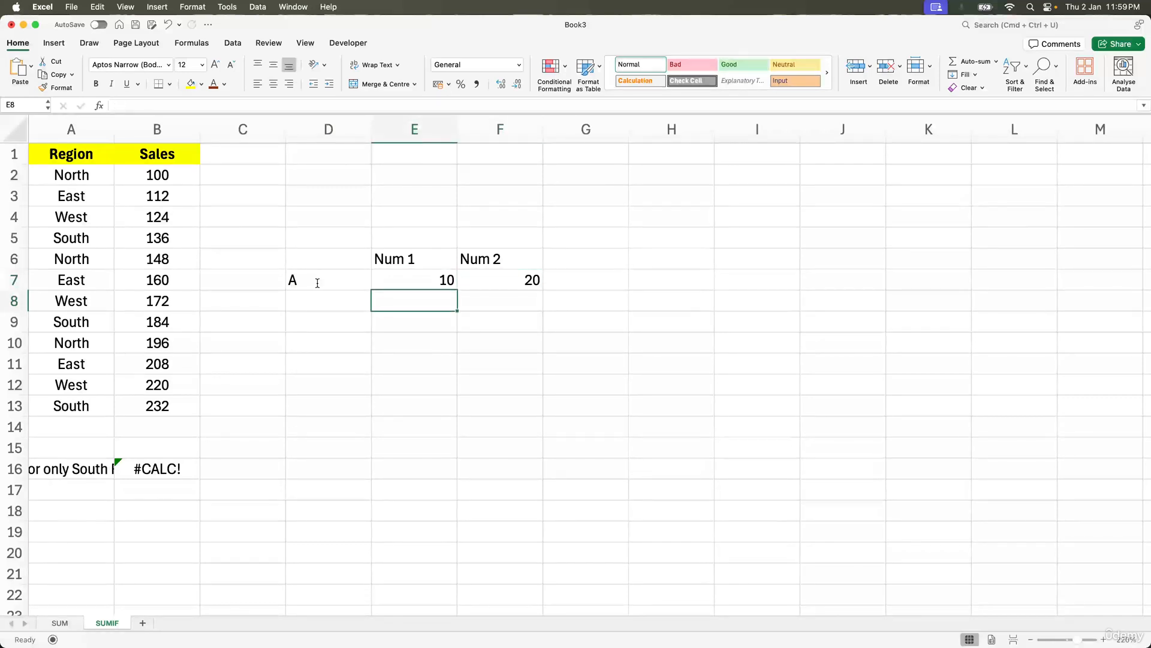
# Step: Enter the formula =SUMIF(A2:A13,"North",B2:B13) in cell B16, using the Region and Sales ranges
pyautogui.click(158, 468)
pyautogui.write('=')
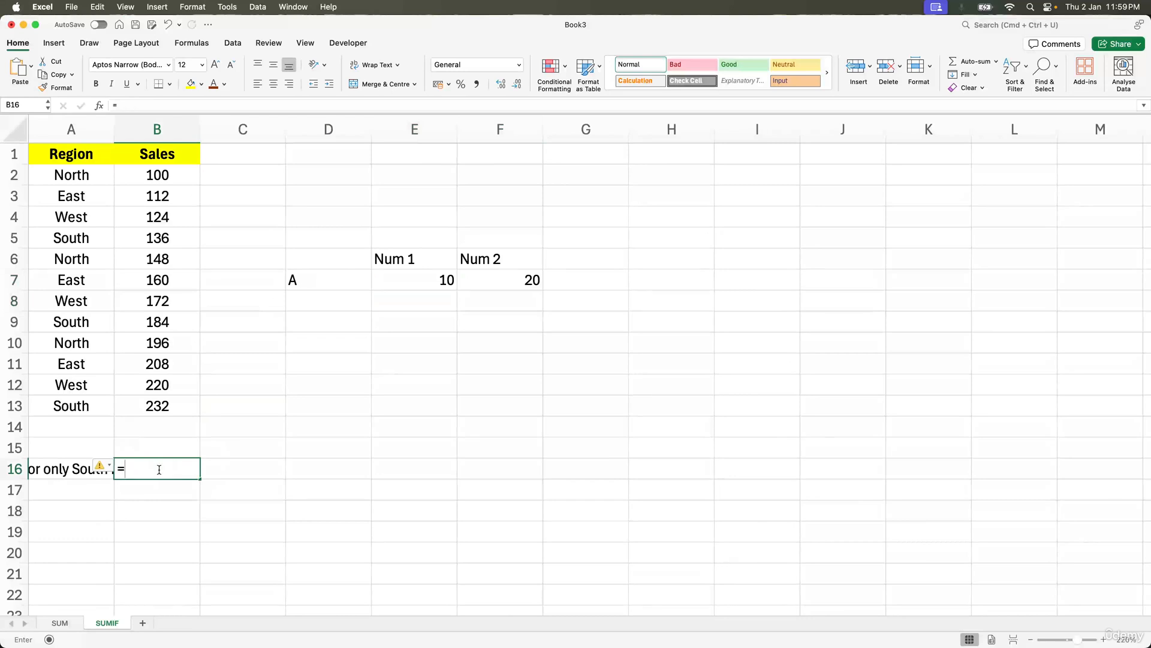
pyautogui.write('sumif')
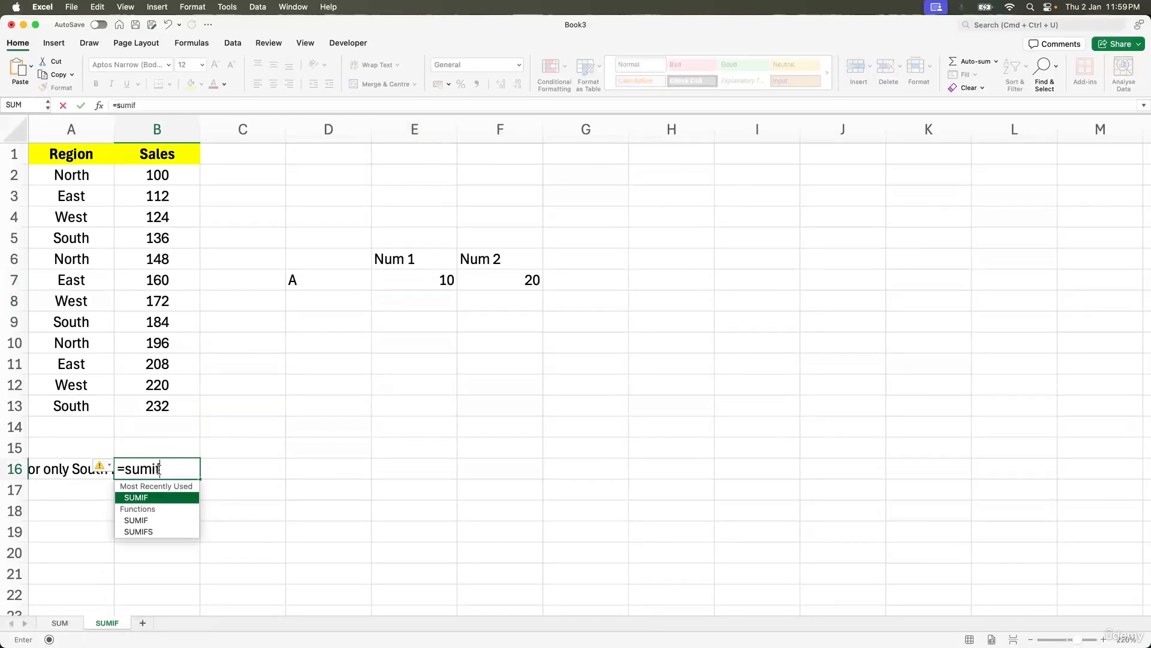
pyautogui.write('(')
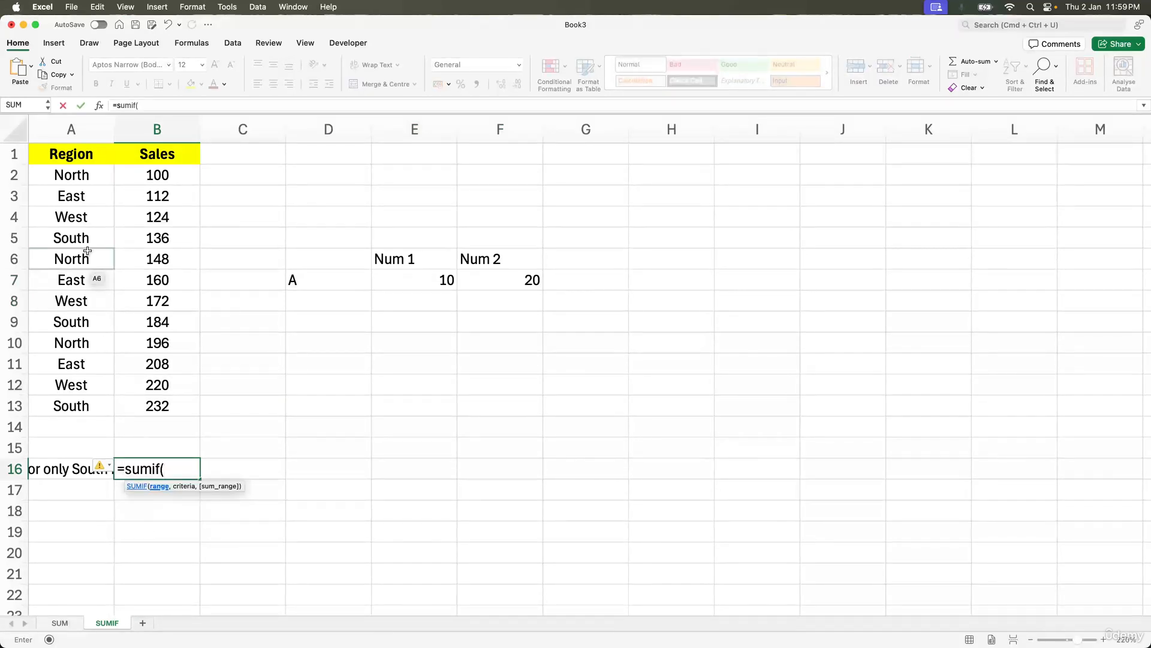
pyautogui.moveTo(74, 178); pyautogui.dragTo(84, 407)
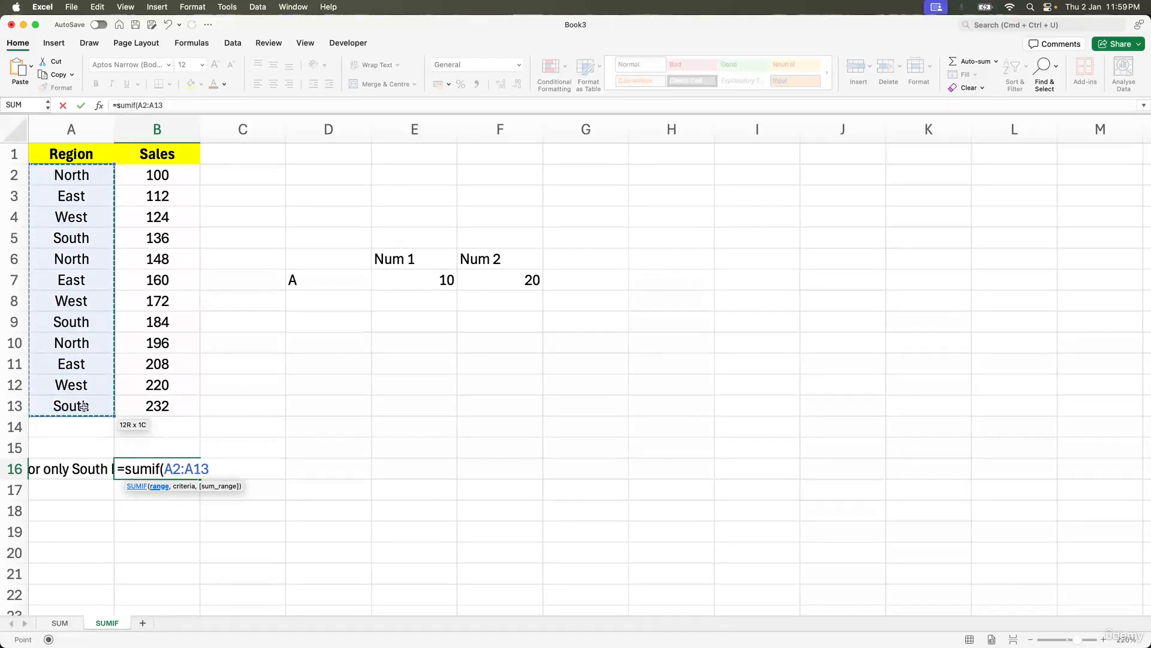
pyautogui.write(',')
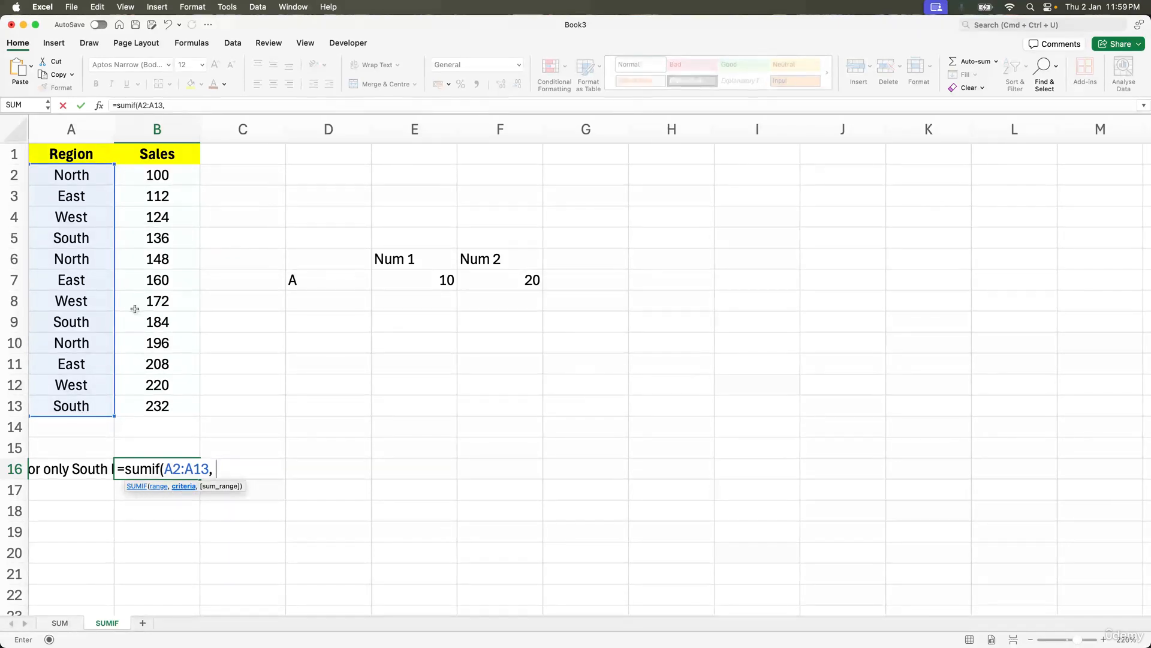
pyautogui.write('"North",')
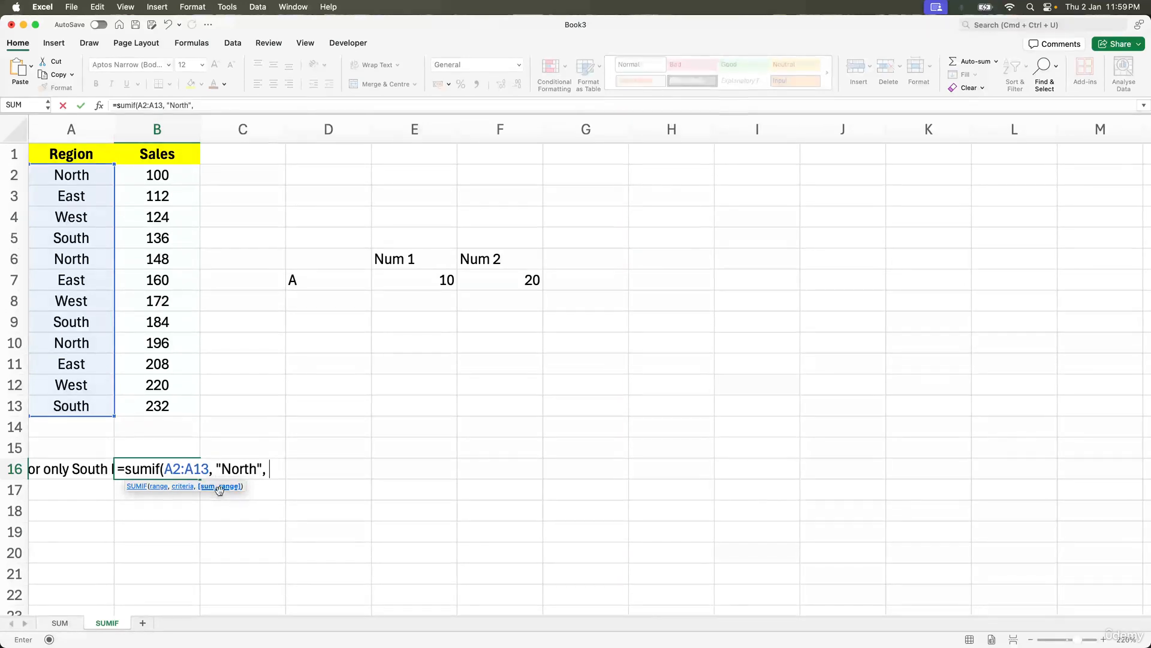
pyautogui.moveTo(172, 181); pyautogui.dragTo(165, 408)
pyautogui.write(')')
pyautogui.press('Return')
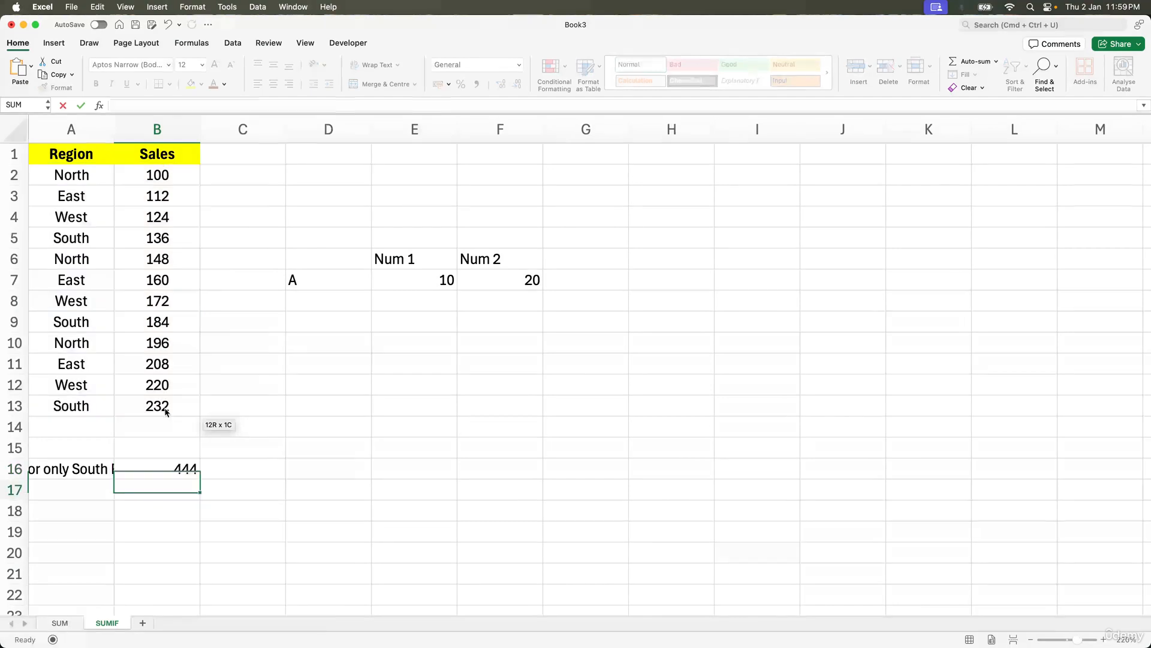
# Step: Clear the sample cells D6:F8
pyautogui.press('Up')
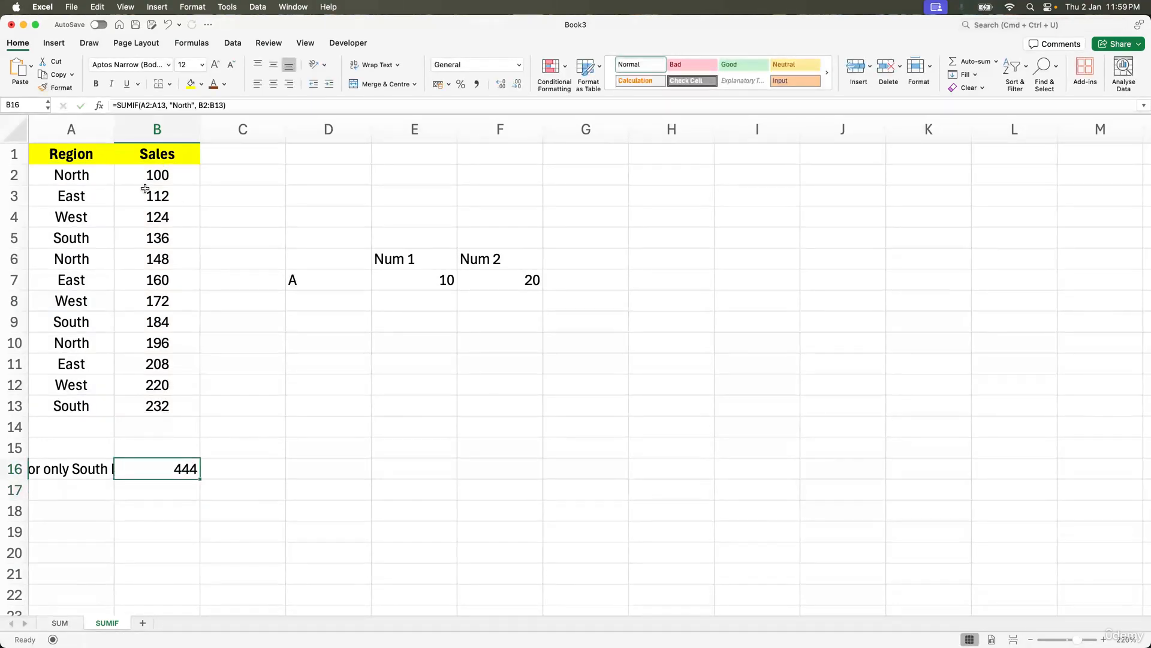
pyautogui.click(160, 174)
pyautogui.moveTo(292, 257); pyautogui.dragTo(496, 293)
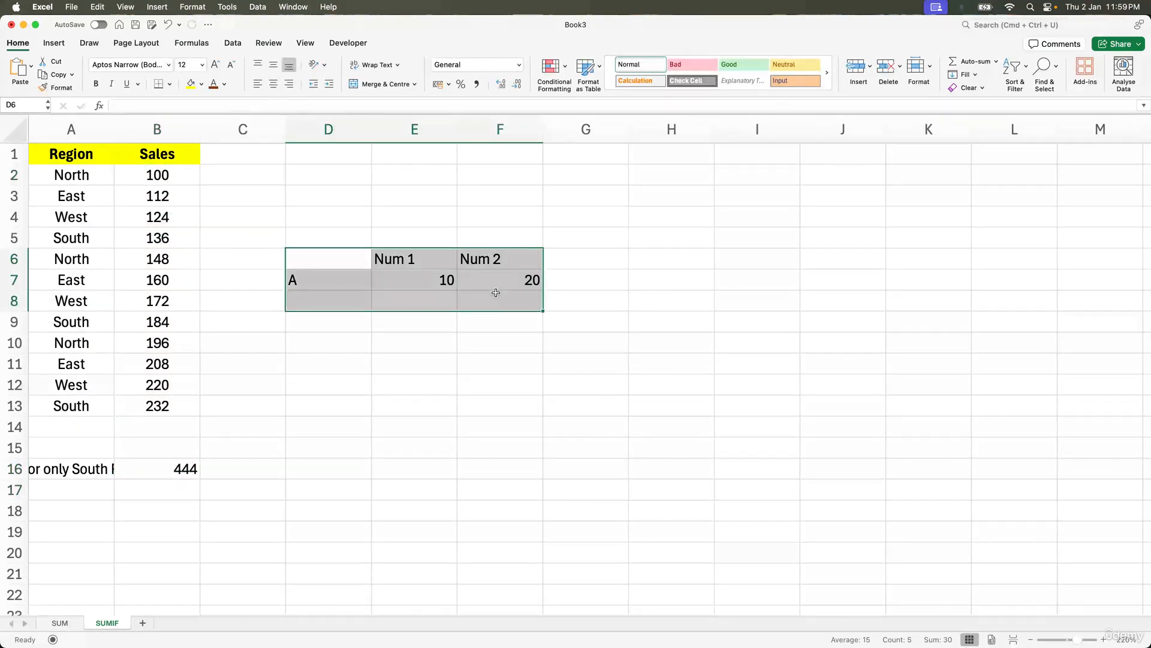
pyautogui.press('Delete')
# Step: Enter the South sales values 136, 184 and 232 in cells D5 to D7
pyautogui.click(224, 235)
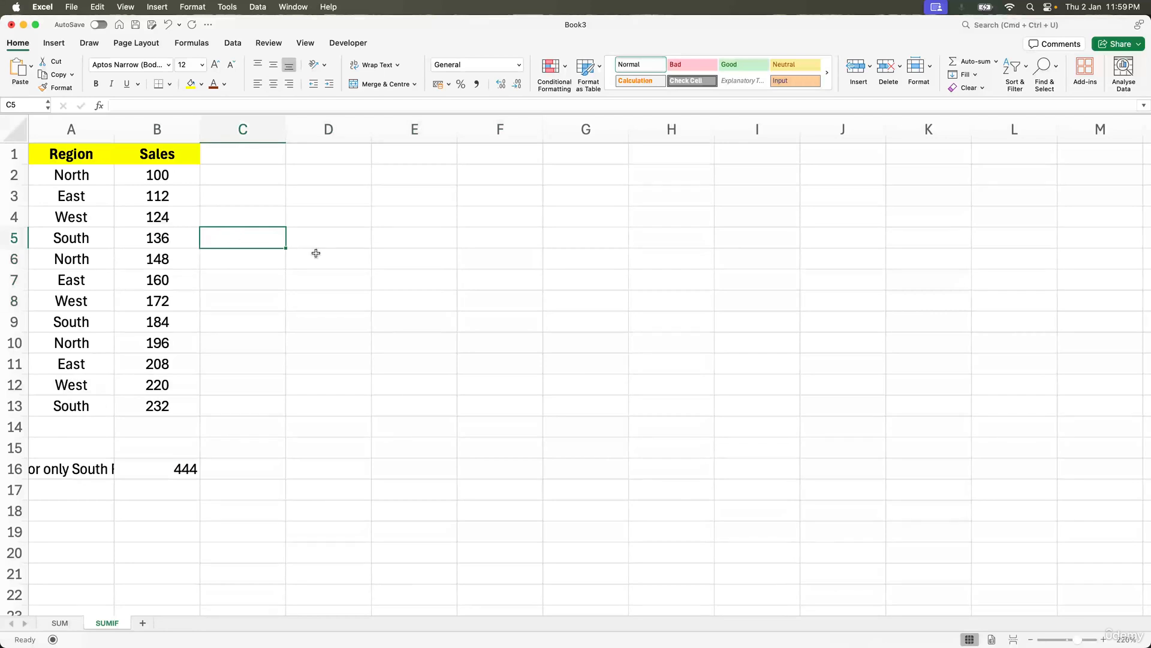
pyautogui.click(333, 237)
pyautogui.write('136')
pyautogui.press('Return')
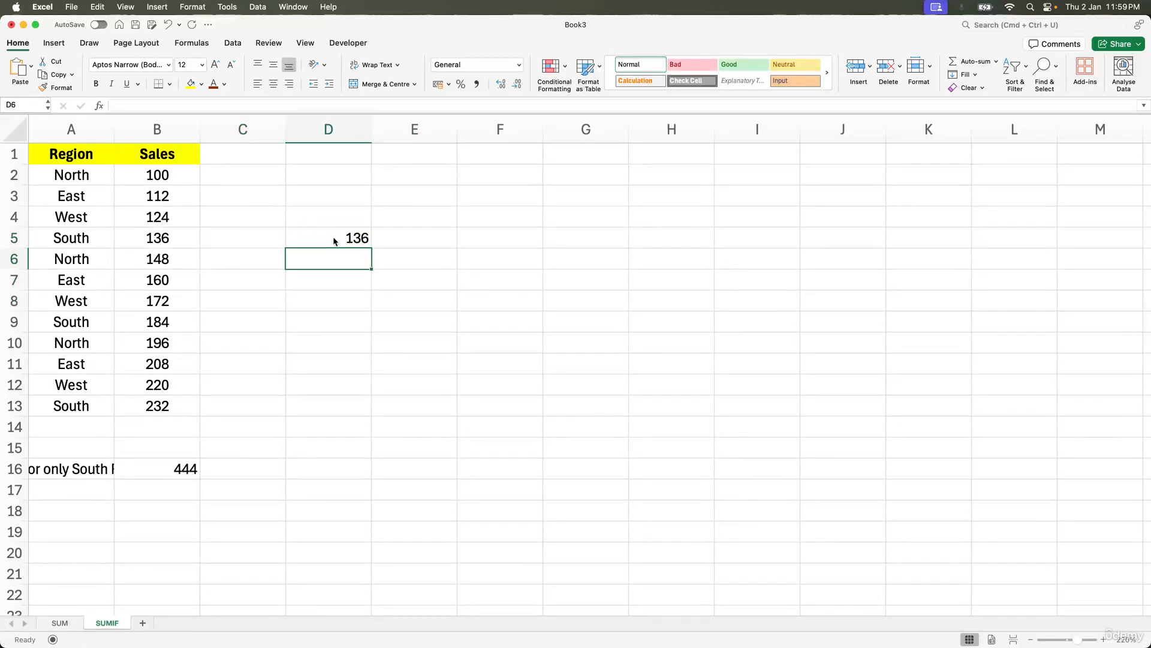
pyautogui.write('184')
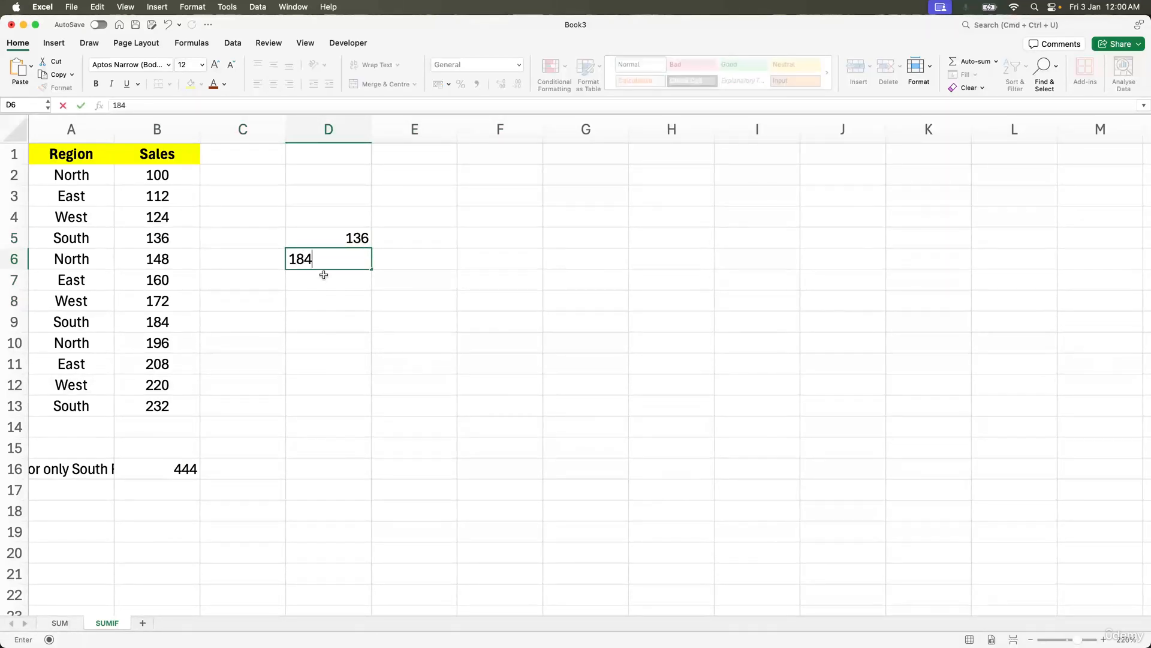
pyautogui.press('Return')
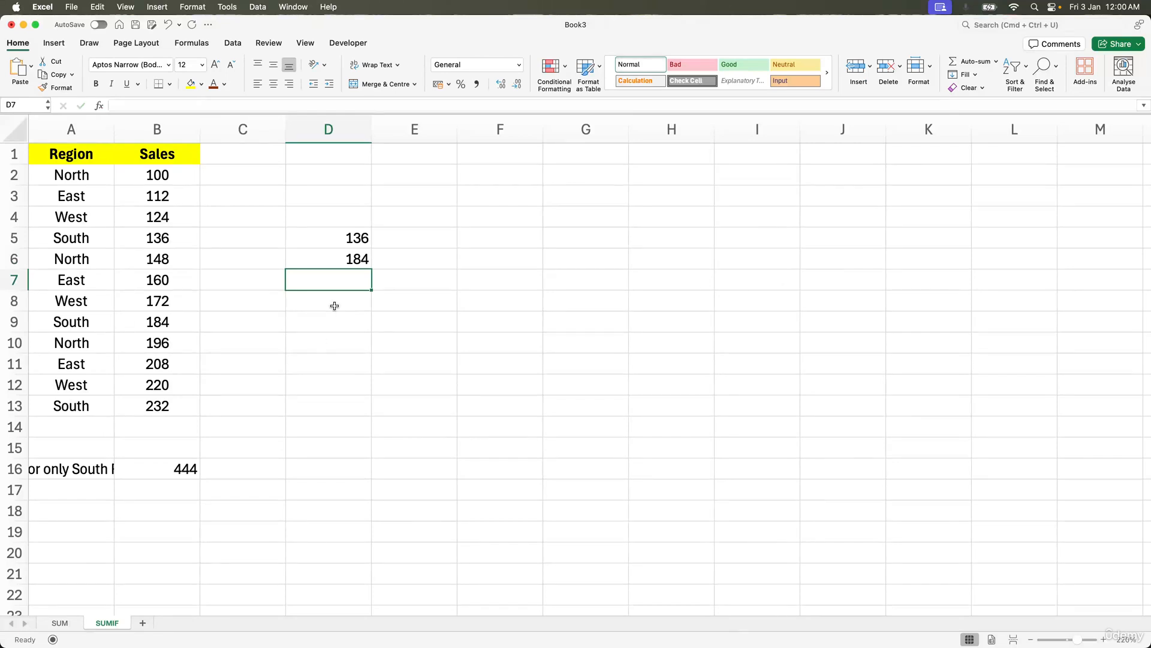
pyautogui.write('232')
pyautogui.press('Return')
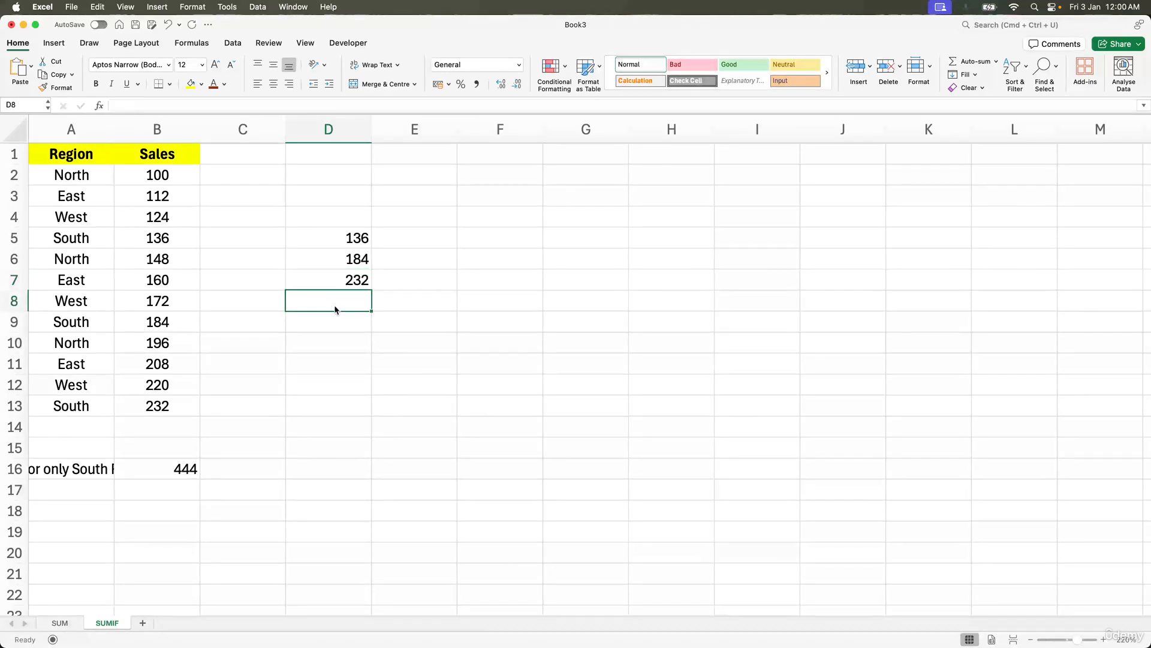
# Step: Enter =SUM(D5:D7) in cell D8 to total the three South values
pyautogui.write('=SUM(')
pyautogui.moveTo(358, 238); pyautogui.dragTo(360, 282)
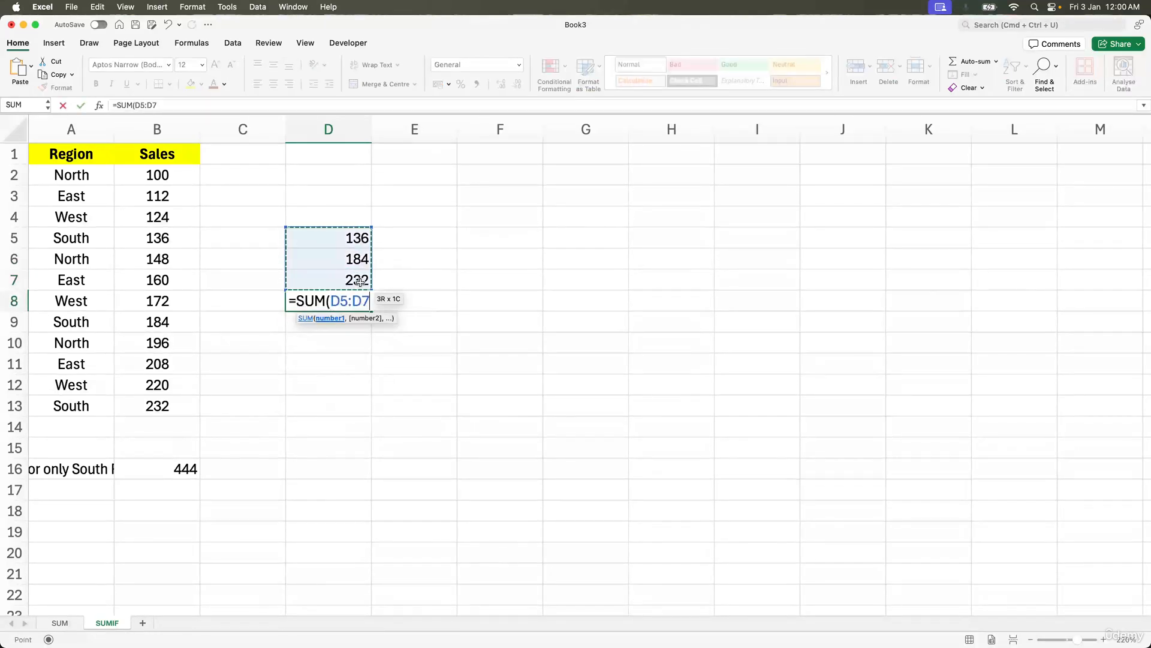
pyautogui.press('Return')
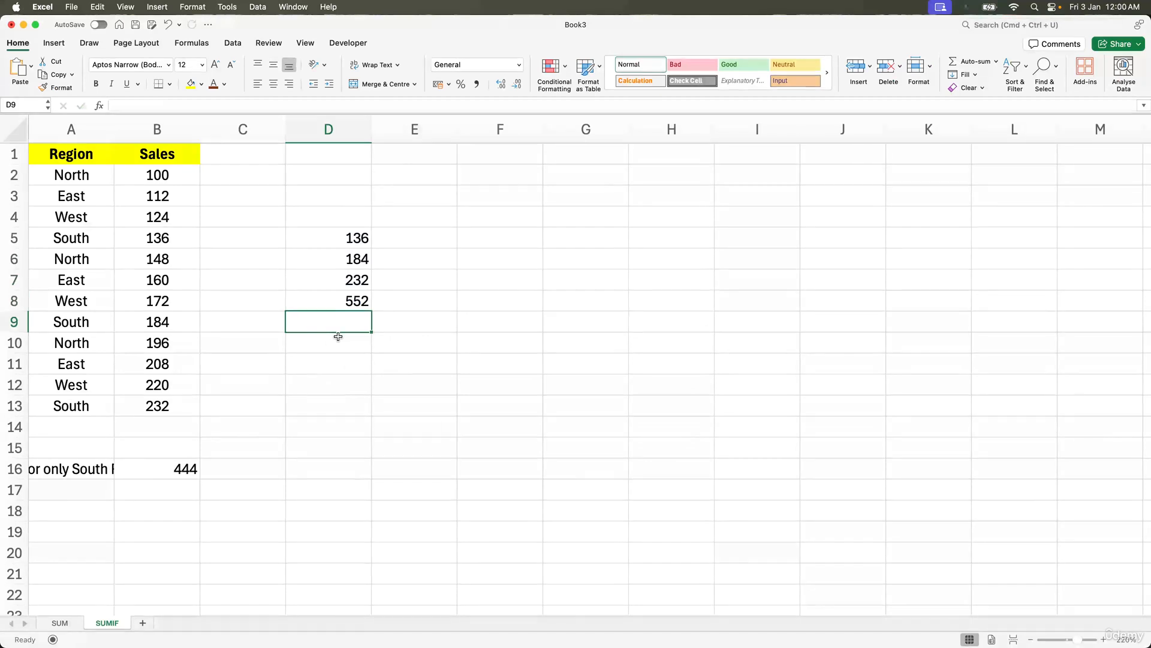
# Step: Change the criterion in the B16 SUMIF formula from North to South
pyautogui.click(347, 300)
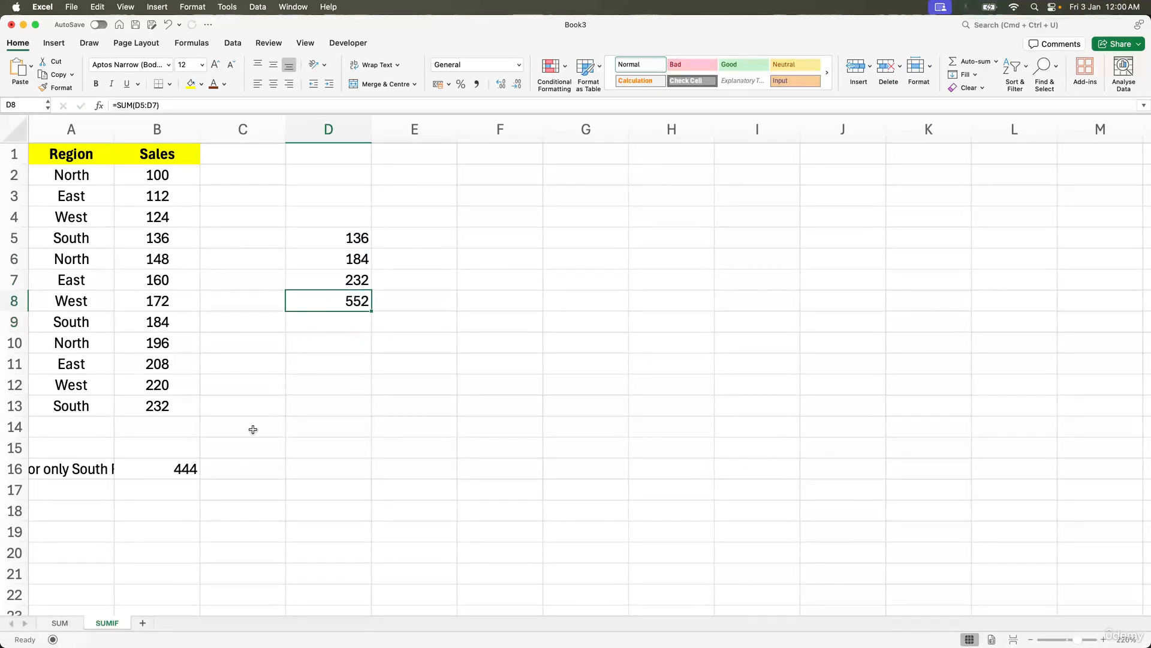
pyautogui.click(160, 466)
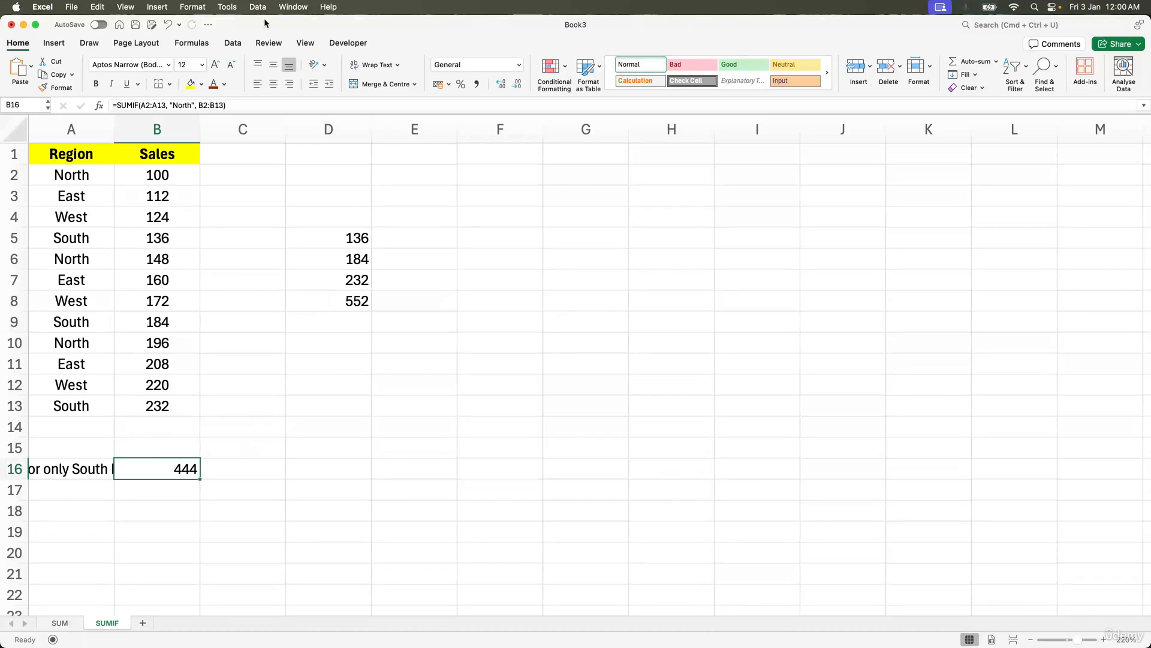
pyautogui.moveTo(192, 106); pyautogui.dragTo(175, 106)
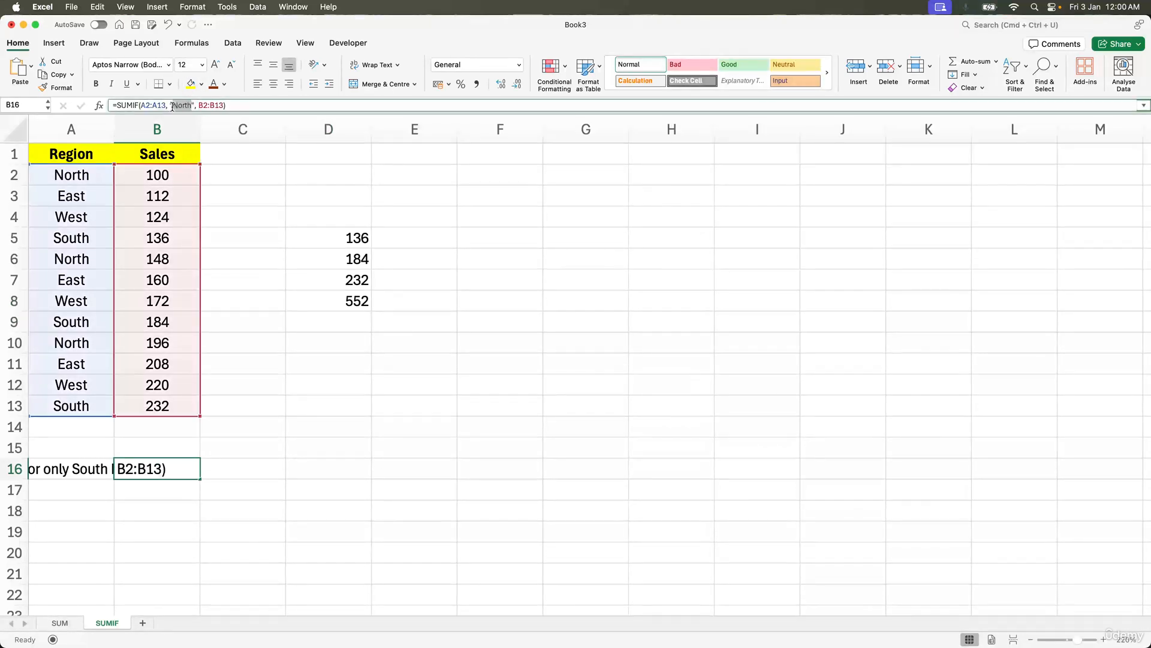
pyautogui.write('South')
pyautogui.press('Return')
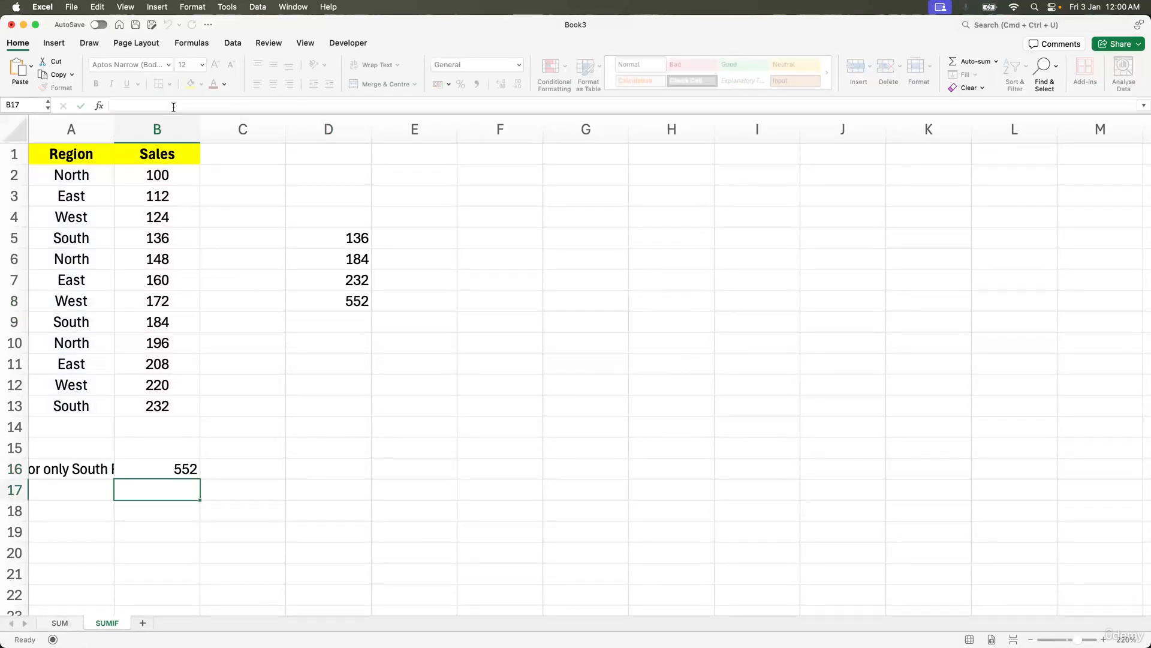
# Step: Fill cells B16 and D8 with yellow highlight
pyautogui.press('Up')
pyautogui.press('Up')
pyautogui.click(157, 473)
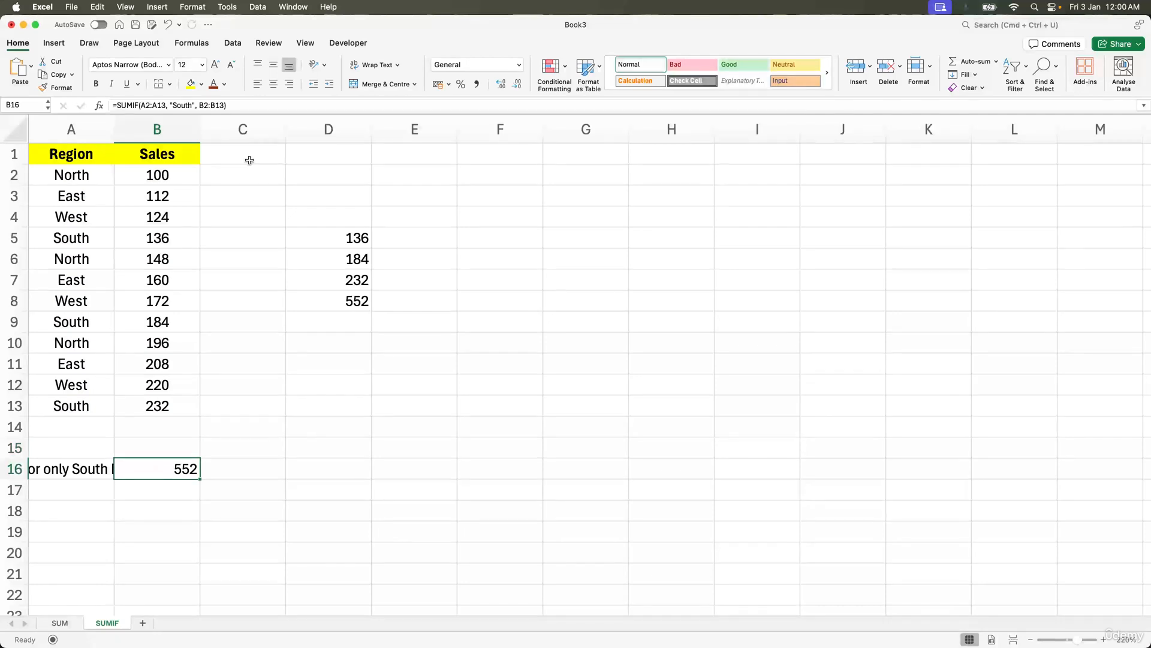
pyautogui.click(190, 83)
pyautogui.click(348, 302)
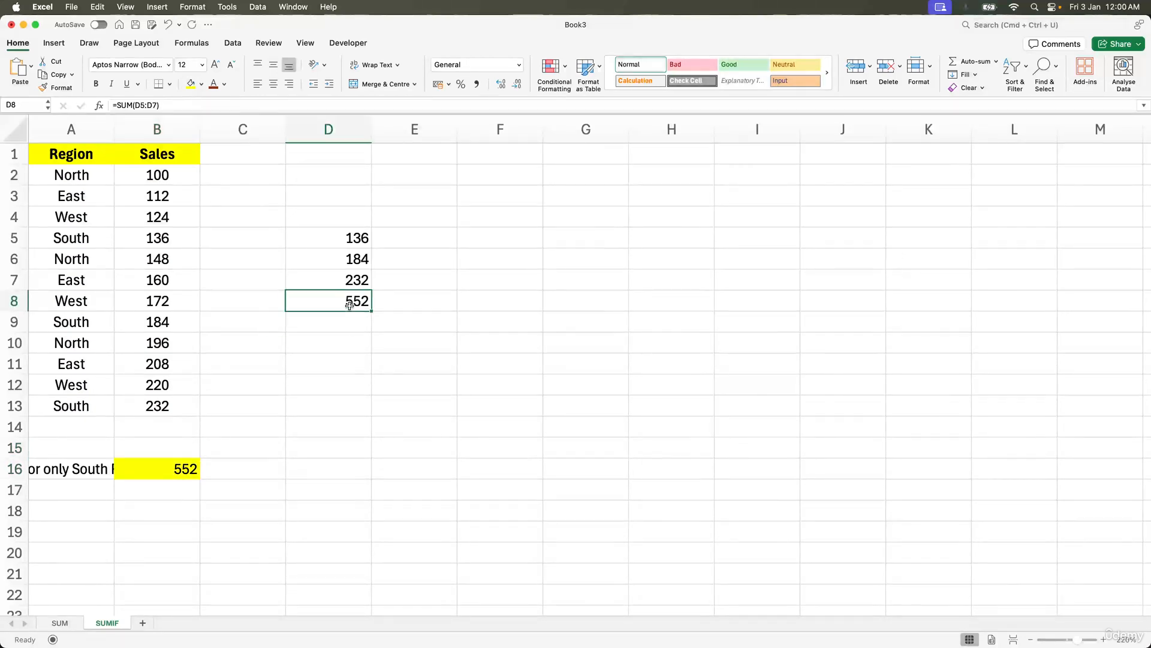
pyautogui.click(190, 84)
pyautogui.click(263, 372)
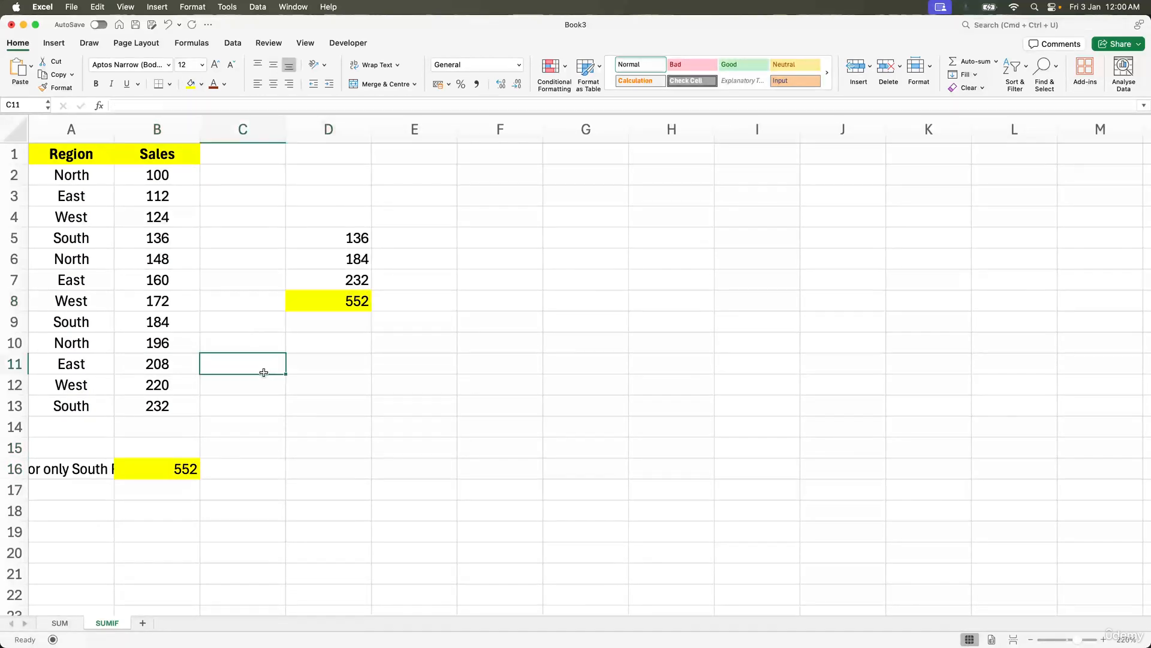
# Step: Autofit column A's width to show the full South Region total label
pyautogui.doubleClick(114, 129)
pyautogui.click(237, 413)
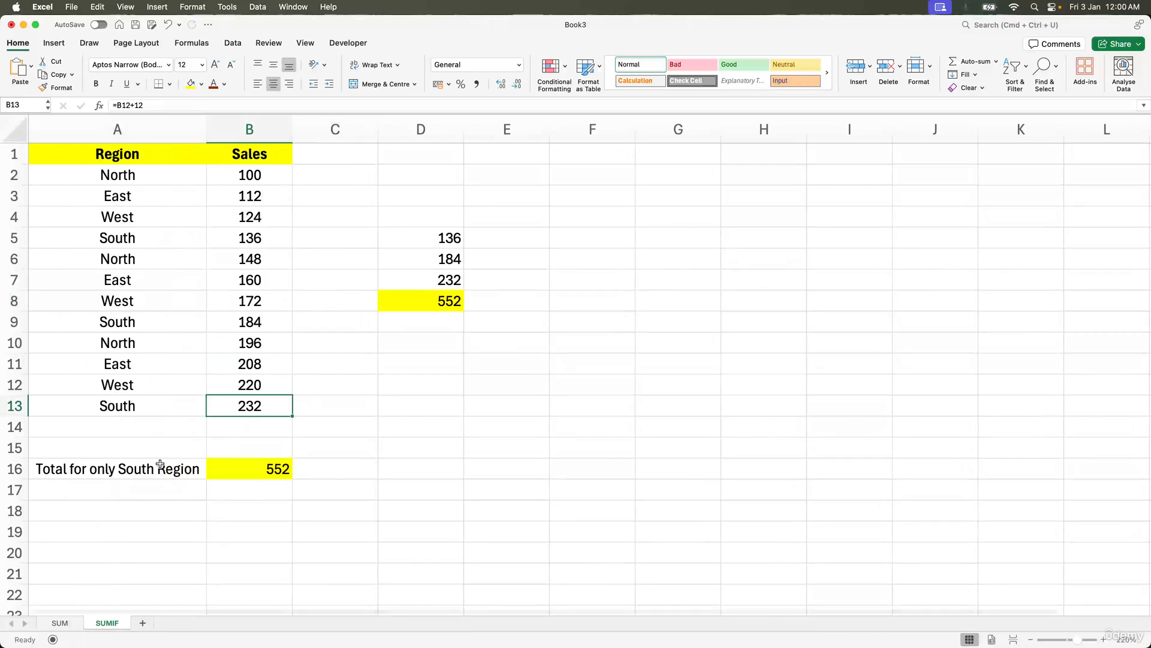
pyautogui.moveTo(160, 465); pyautogui.dragTo(271, 466)
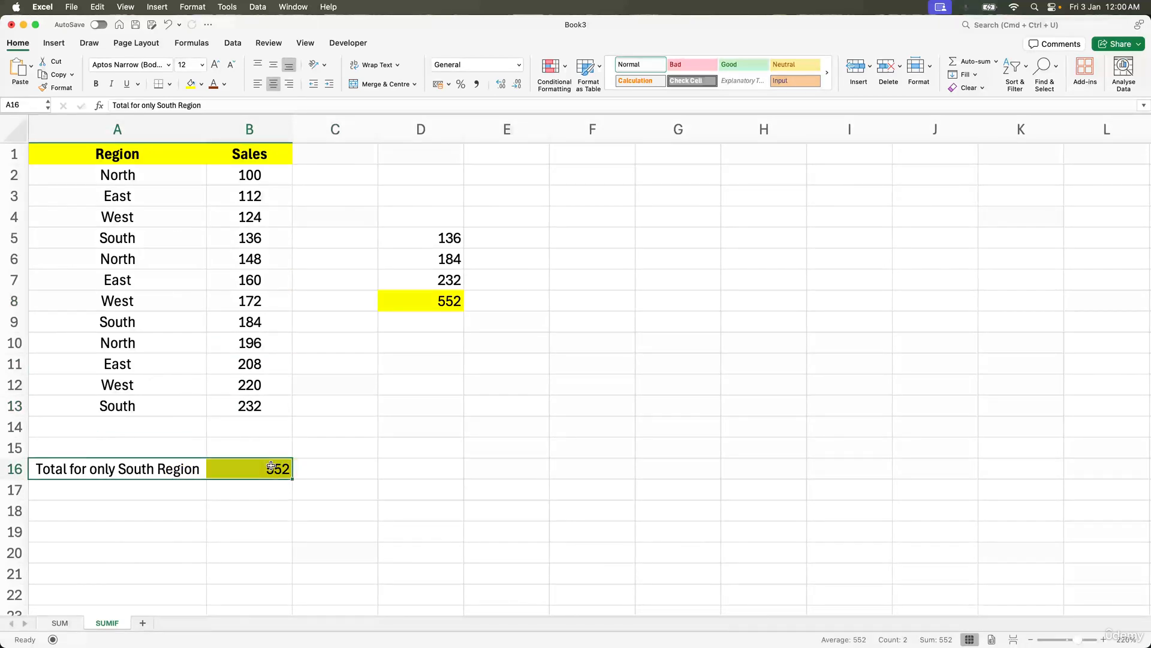
pyautogui.click(320, 389)
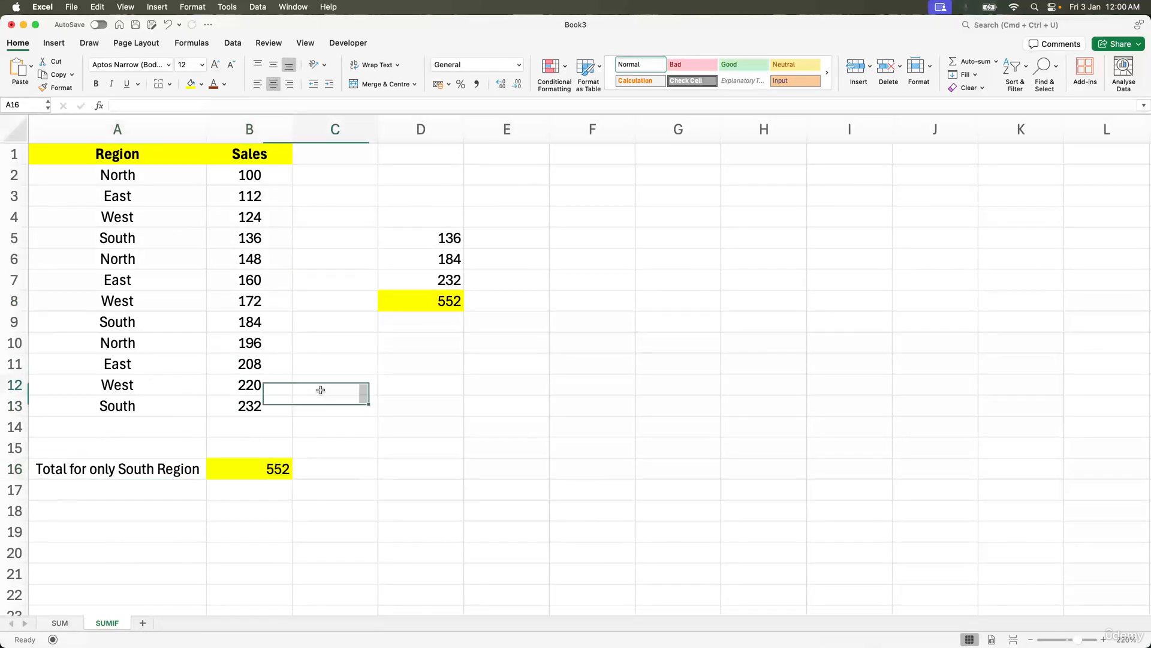
# Step: Enter SUMIFS as a heading in cell F1
pyautogui.click(609, 157)
pyautogui.write('SUMUF')
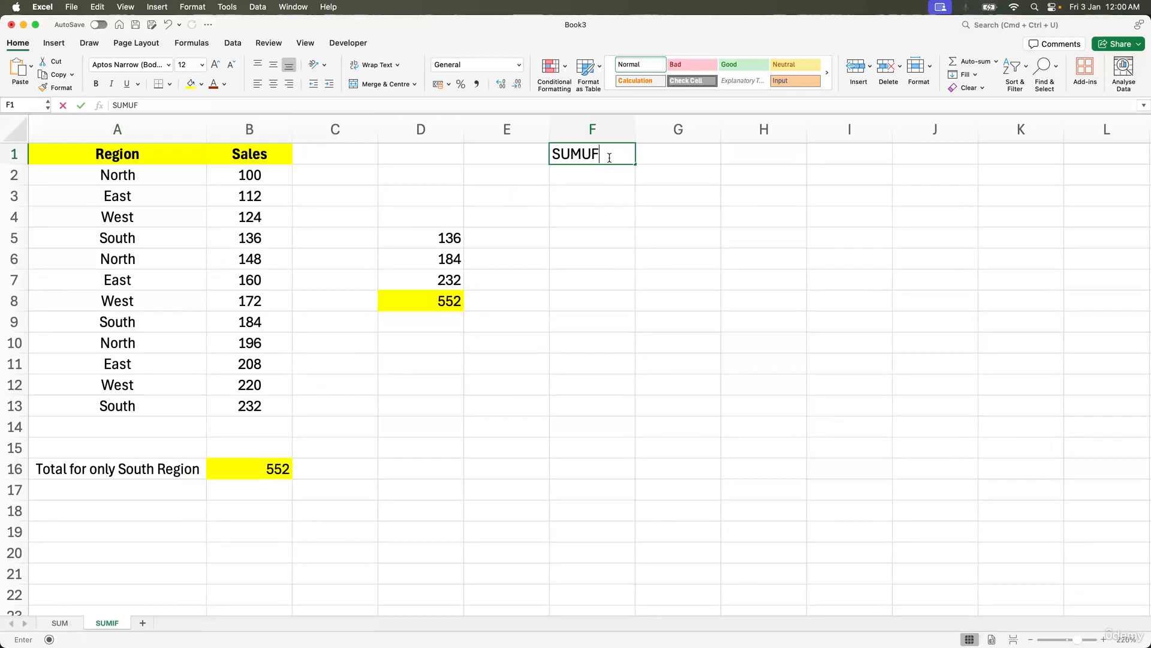
pyautogui.press('BackSpace')
pyautogui.press('BackSpace')
pyautogui.write('IFS')
pyautogui.press('Return')
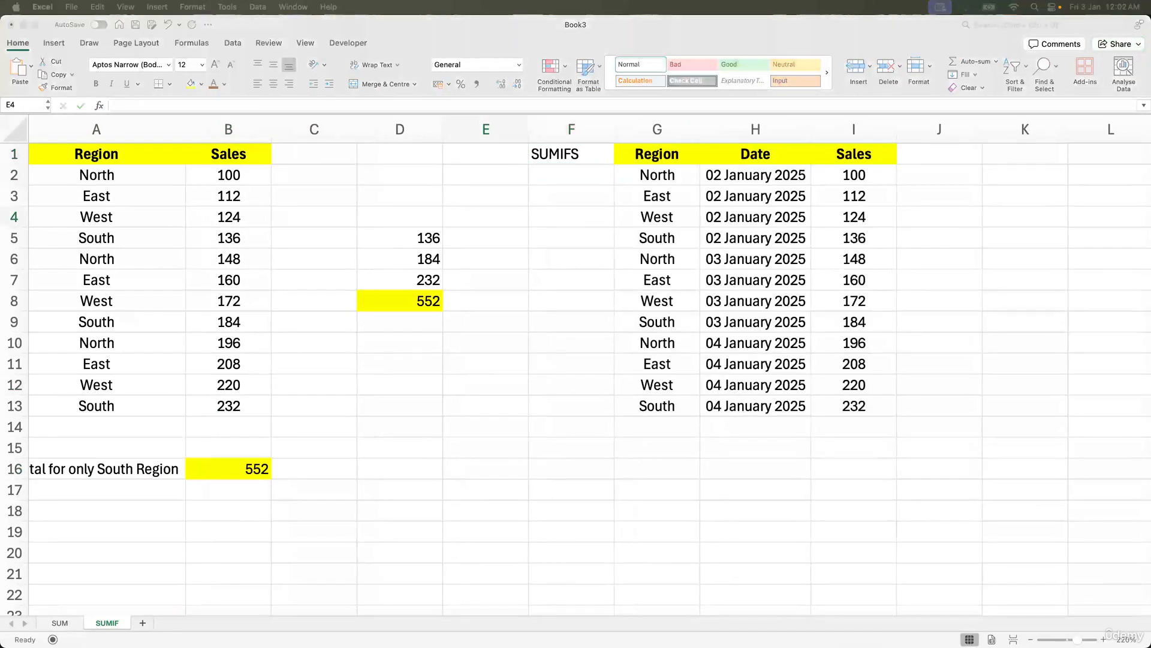
# Step: Delete columns A through E, leaving the SUMIFS heading and the Region, Date, Sales table
pyautogui.click(556, 202)
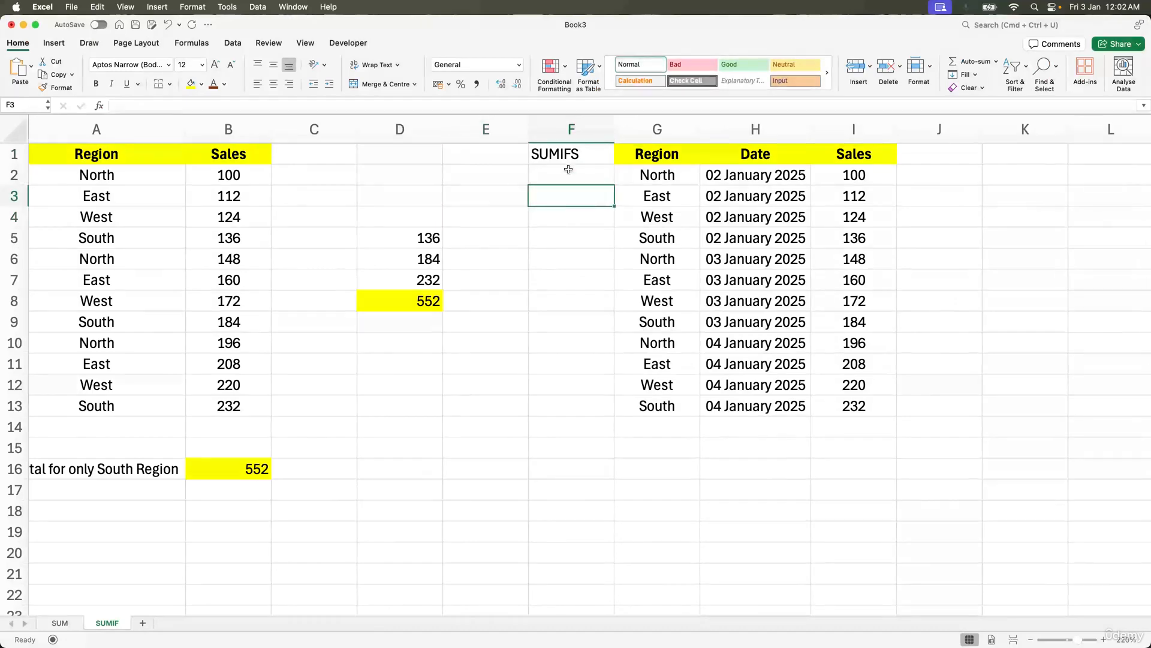
pyautogui.click(507, 134)
pyautogui.moveTo(507, 135); pyautogui.dragTo(96, 131)
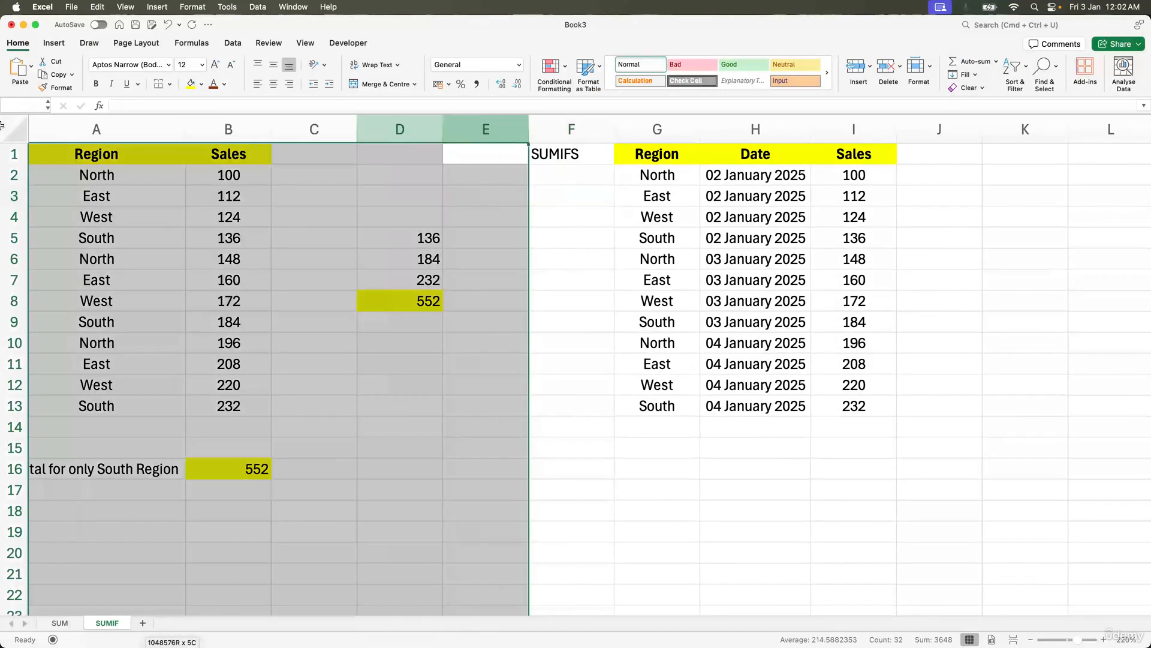
pyautogui.rightClick(167, 214)
pyautogui.click(217, 300)
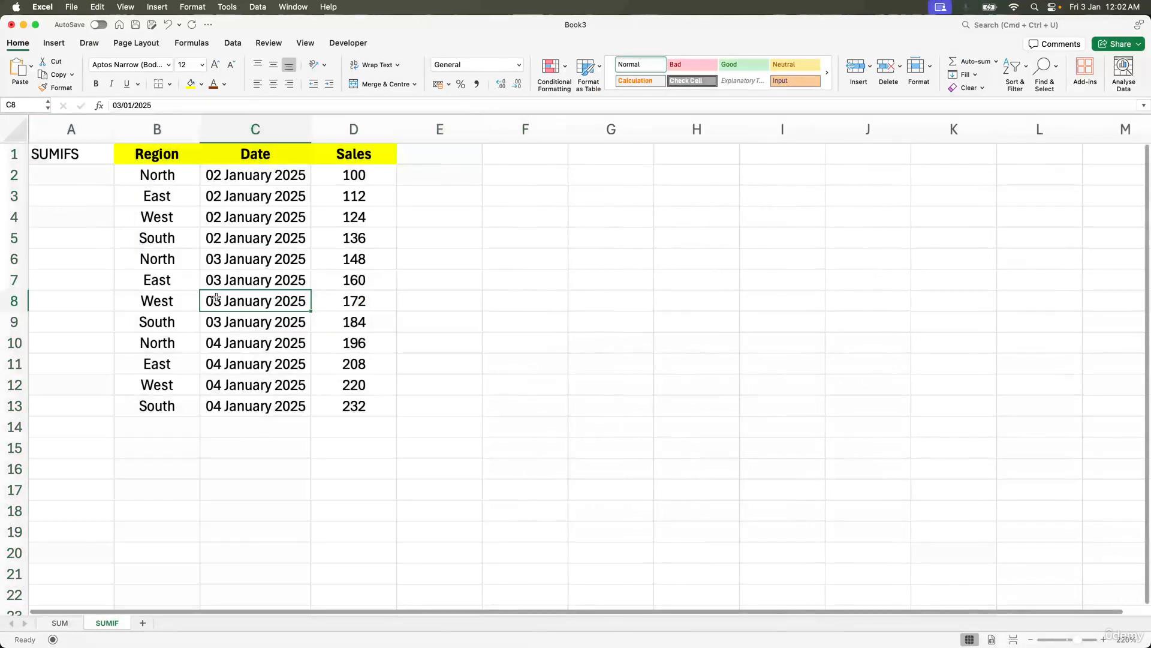
# Step: Delete column A containing the SUMIFS heading
pyautogui.click(50, 124)
pyautogui.rightClick(50, 124)
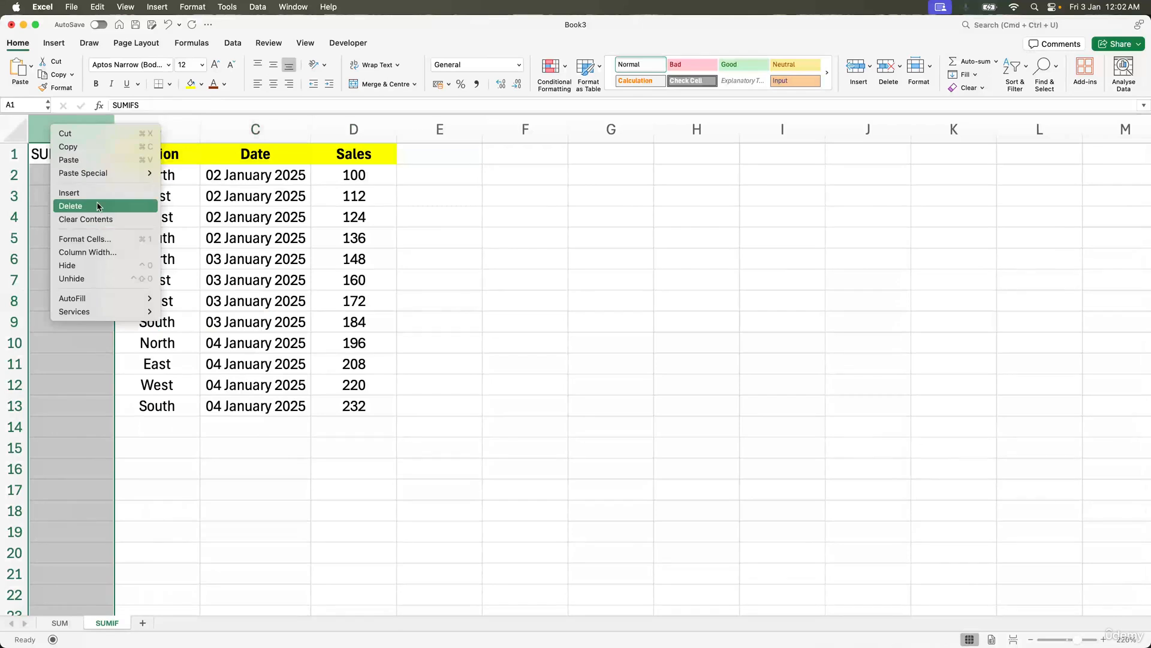
pyautogui.click(98, 206)
pyautogui.click(512, 186)
pyautogui.click(626, 156)
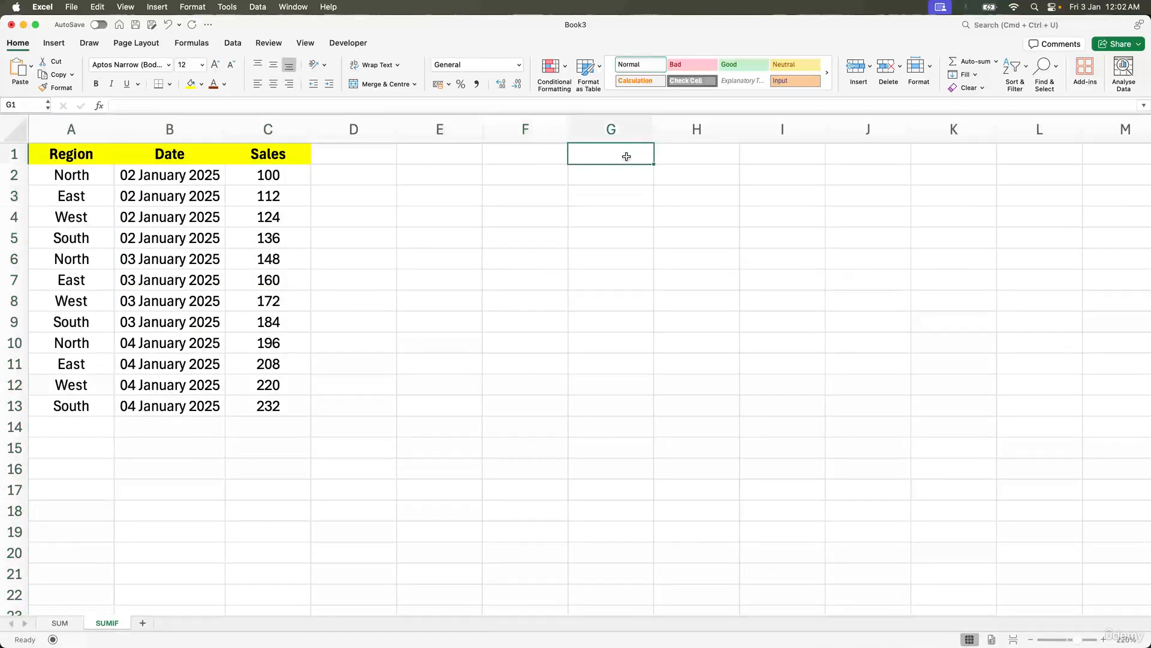
# Step: Enter SUMIFS as a heading in cell G1
pyautogui.write('SIMIF')
pyautogui.press('BackSpace')
pyautogui.press('BackSpace')
pyautogui.press('BackSpace')
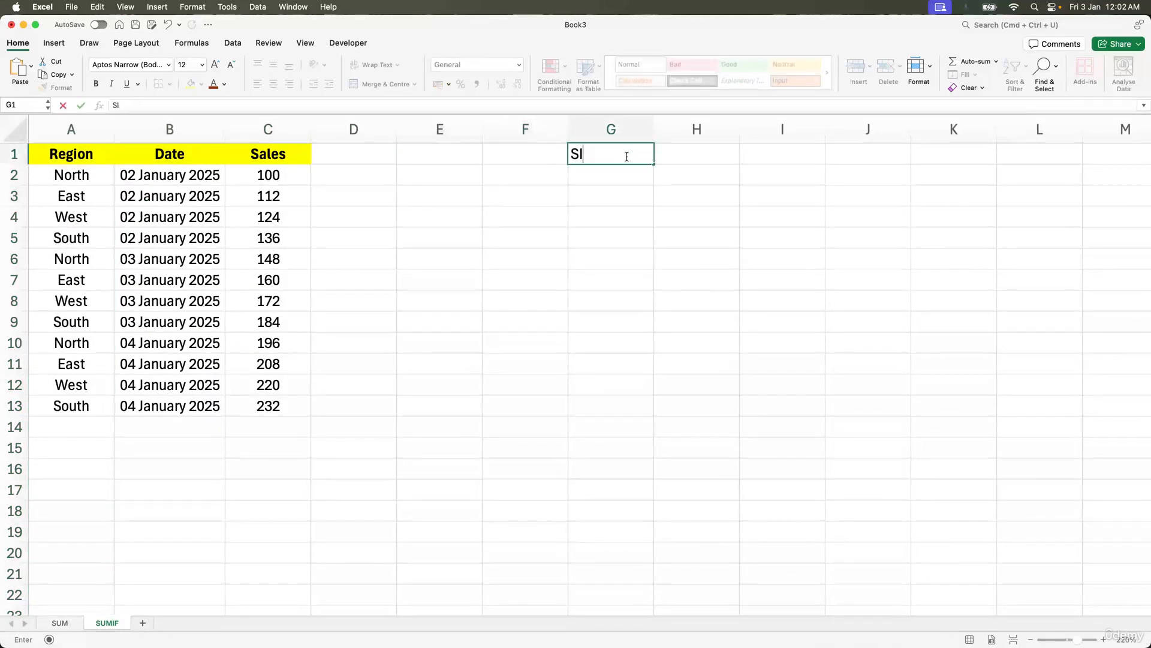
pyautogui.write('UMIFS')
pyautogui.press('Return')
pyautogui.click(352, 233)
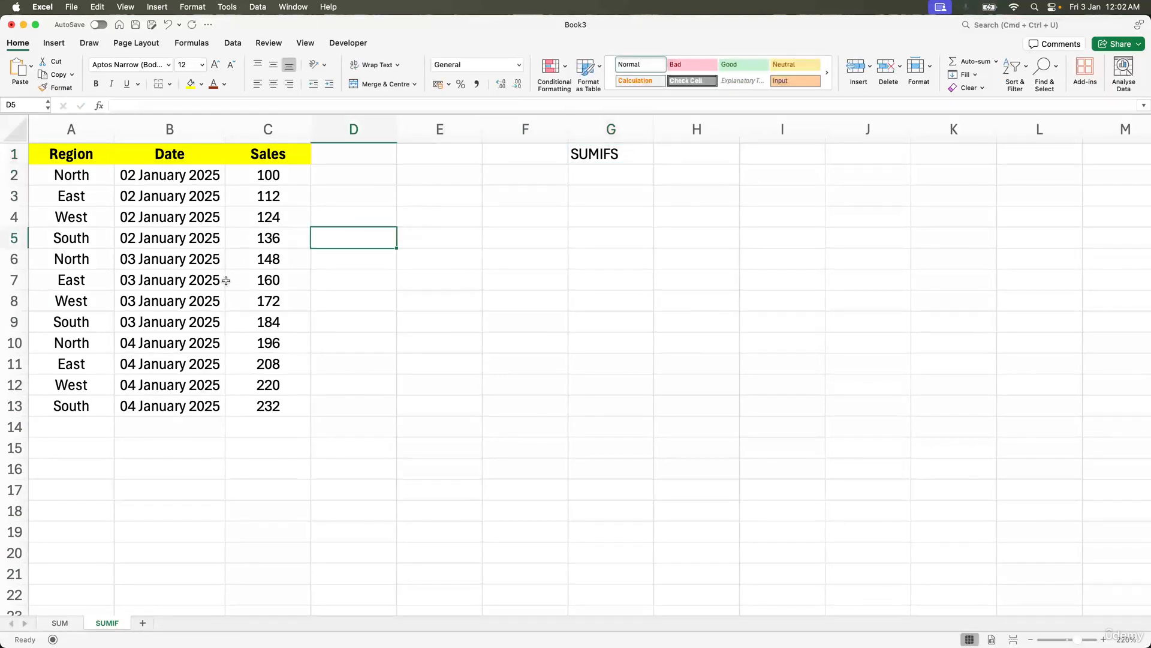
pyautogui.click(154, 381)
pyautogui.moveTo(87, 171); pyautogui.dragTo(266, 407)
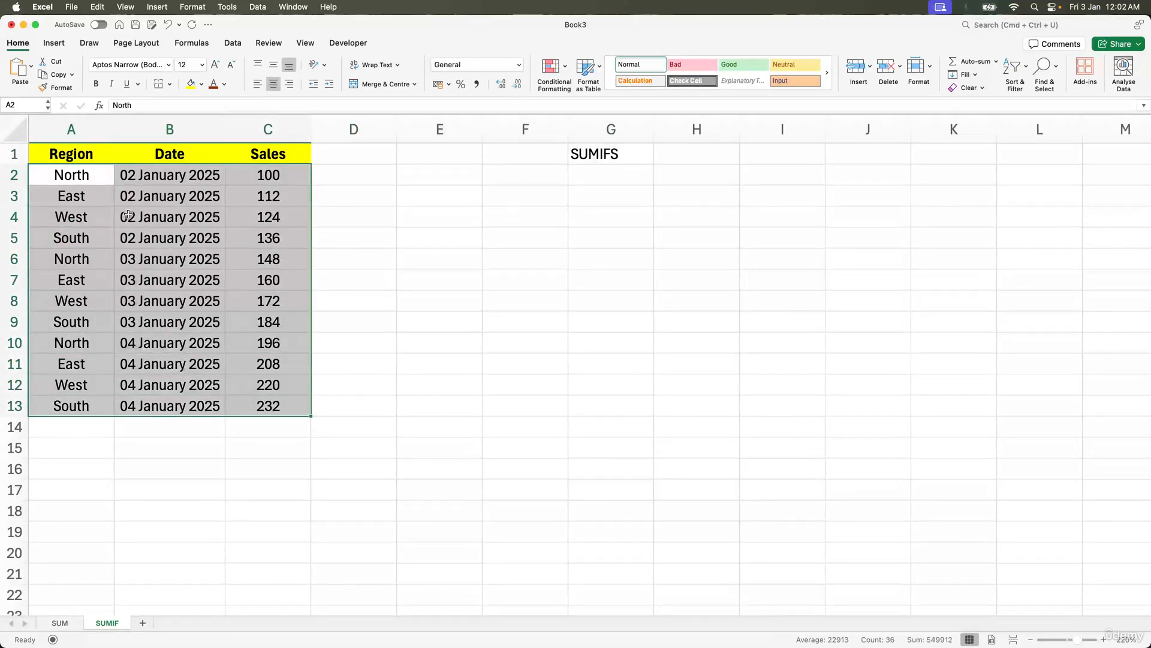
pyautogui.click(83, 182)
pyautogui.click(190, 86)
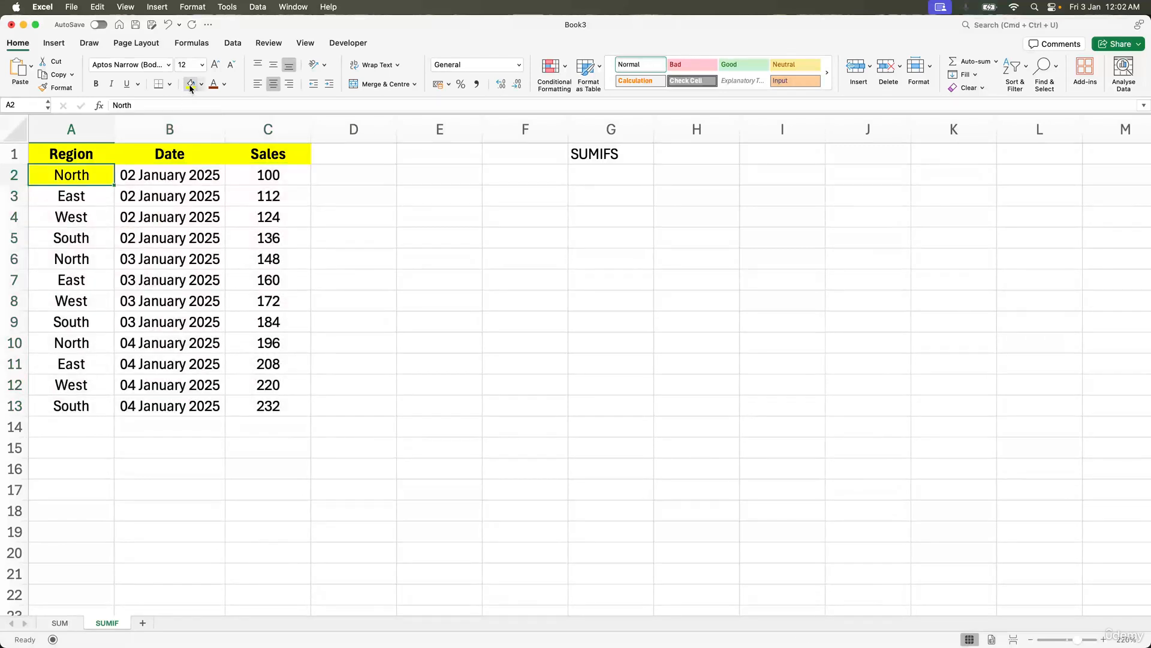
pyautogui.press('super+z')
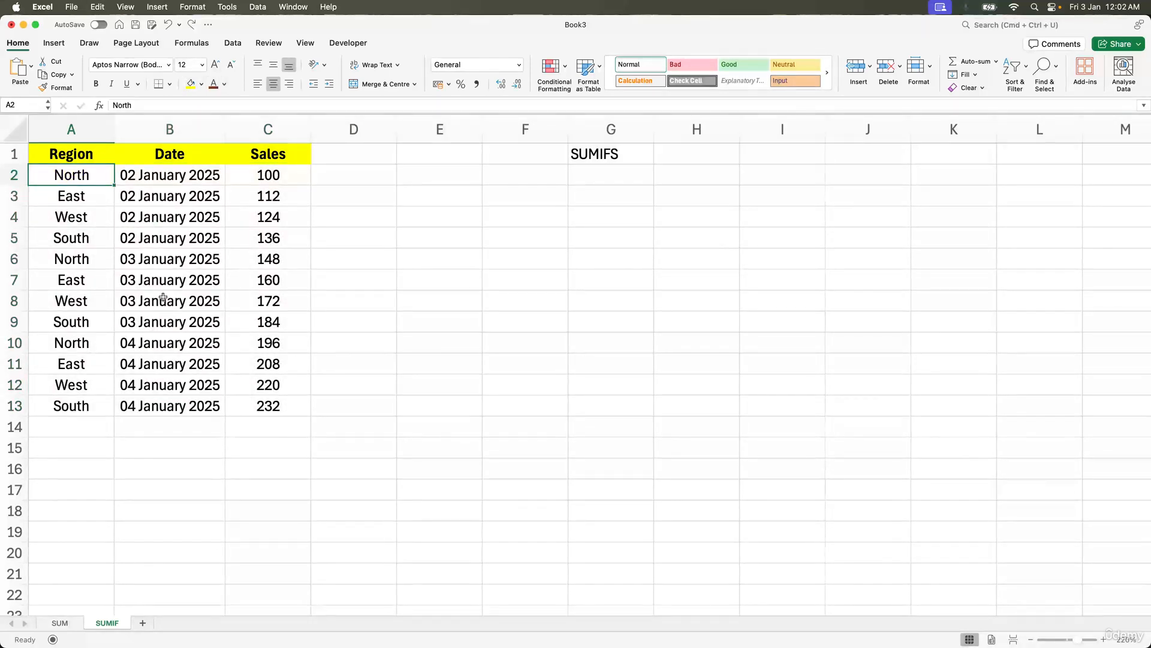
# Step: Color the font dark red for the North region cells A2, A6, A10 and the dates in B6 and B10
pyautogui.click(155, 262)
pyautogui.click(216, 87)
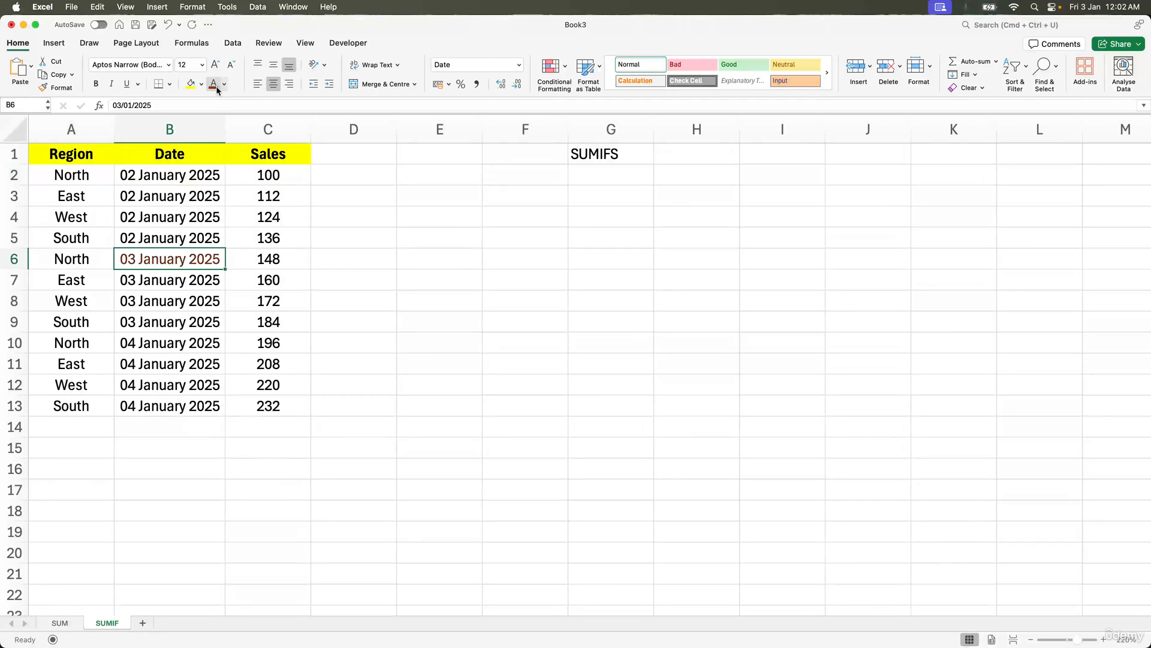
pyautogui.click(85, 176)
pyautogui.click(212, 85)
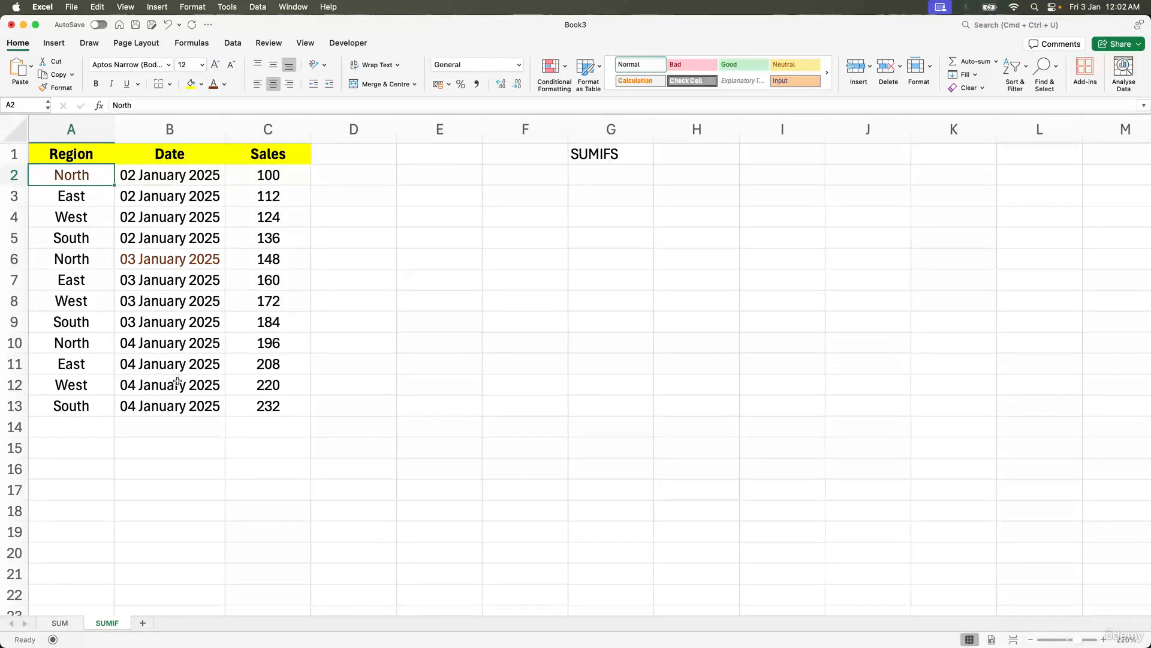
pyautogui.click(170, 343)
pyautogui.click(217, 89)
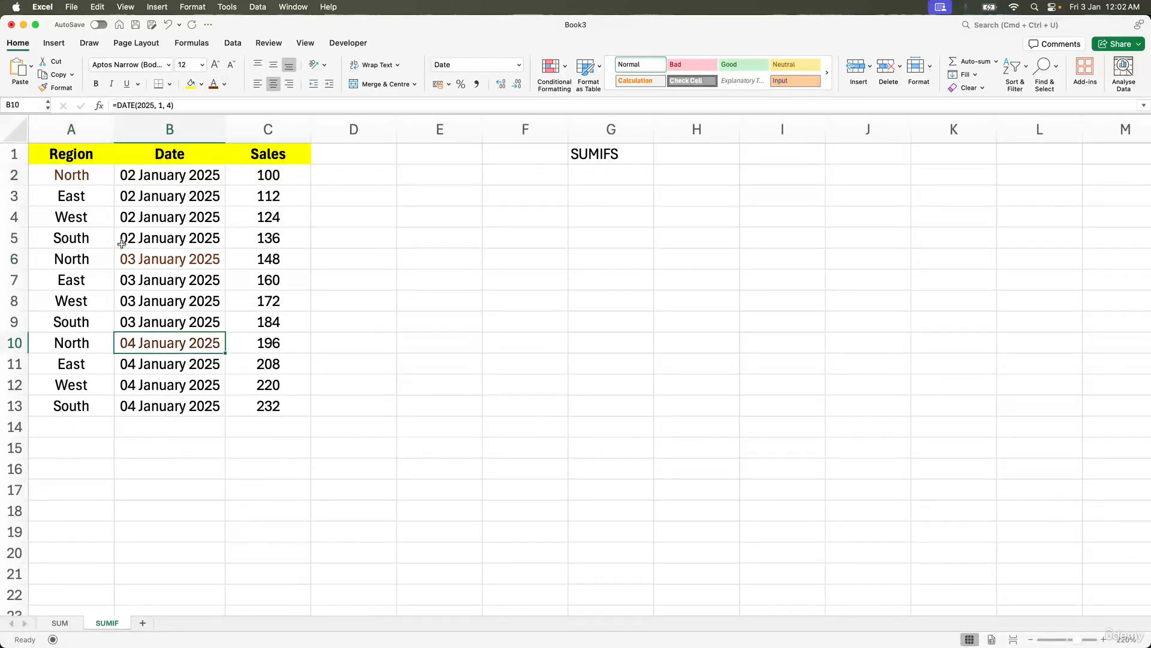
pyautogui.click(89, 347)
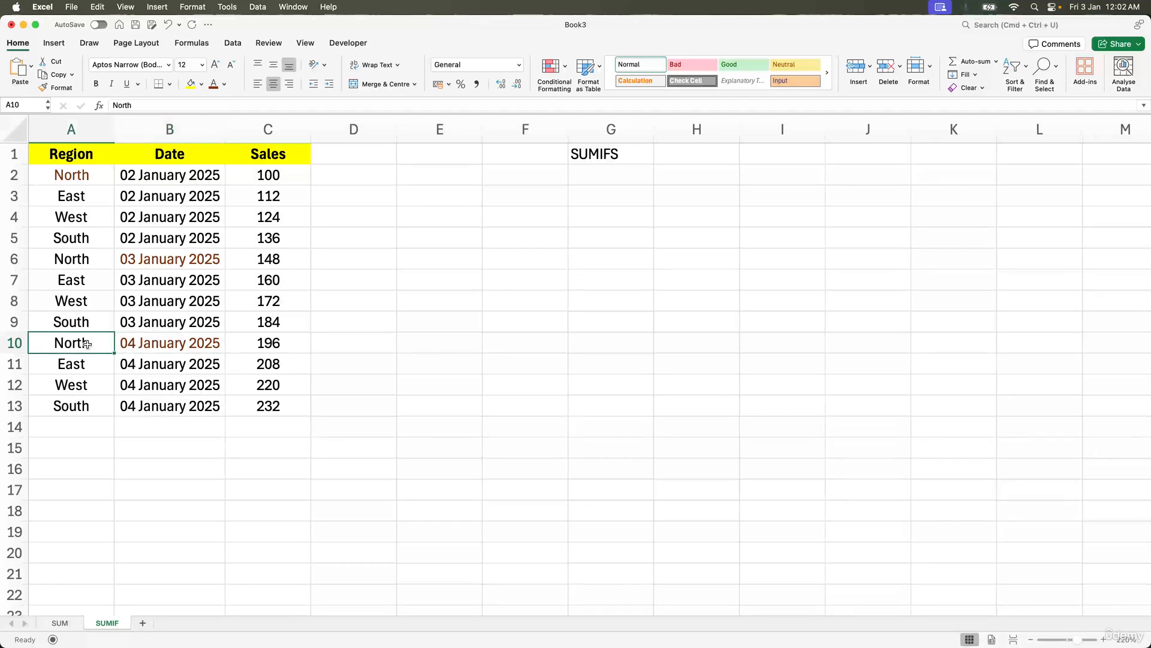
pyautogui.click(72, 263)
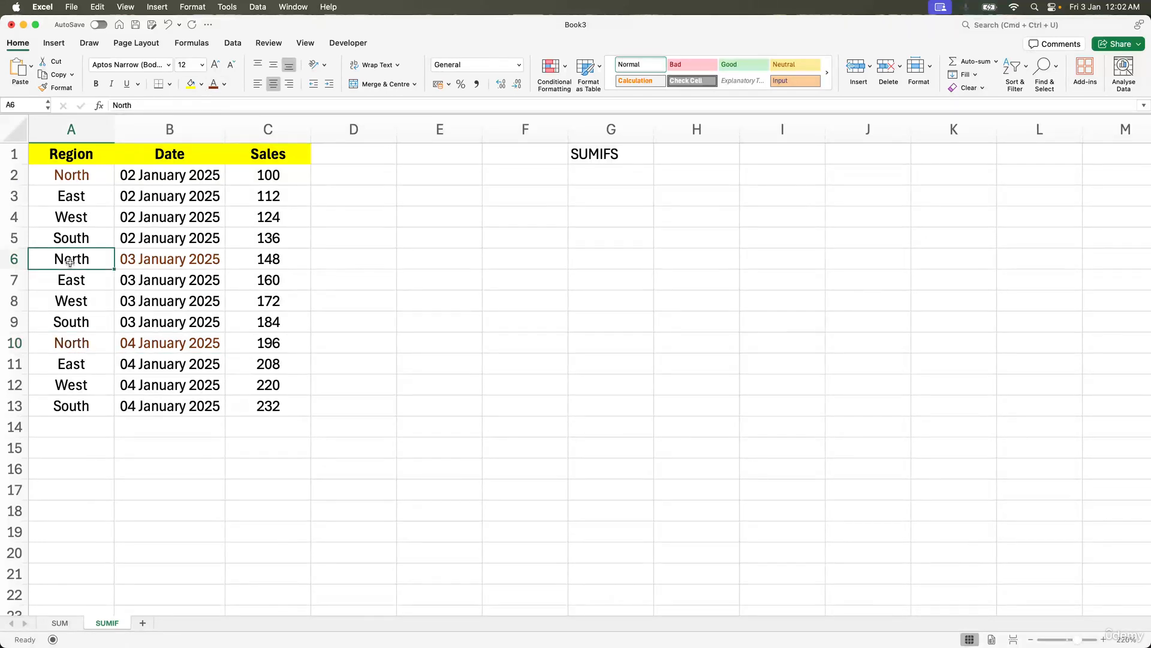
pyautogui.click(214, 83)
# Step: Try entering a bare =SUMIFS formula in cell B15
pyautogui.click(124, 442)
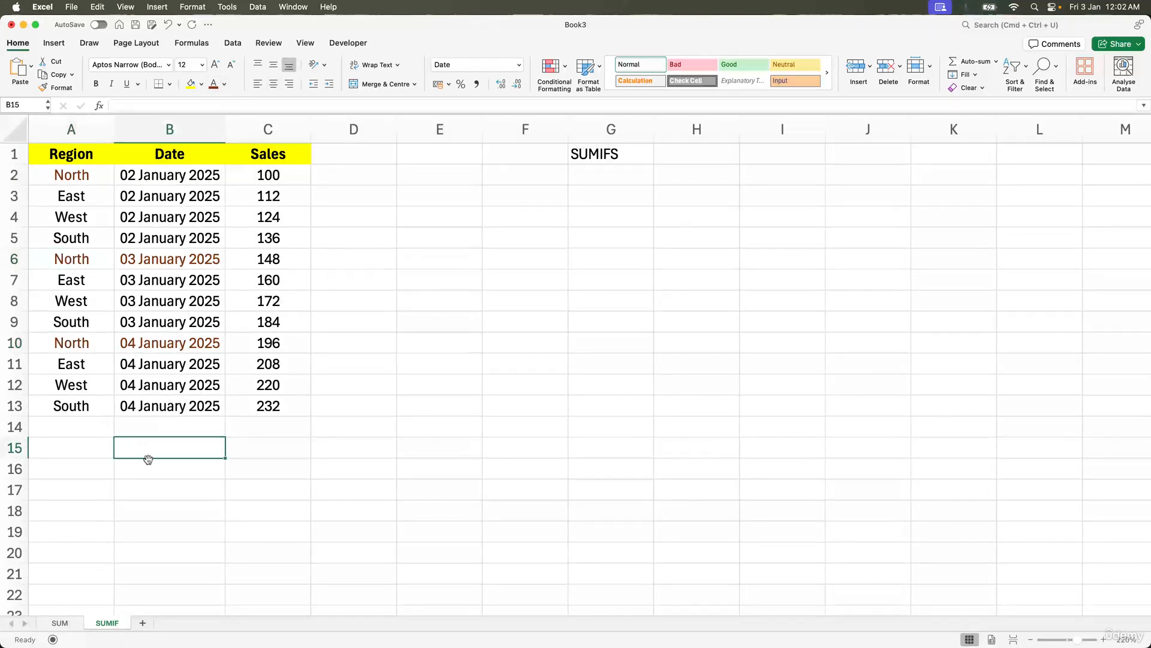
pyautogui.write('=sumi')
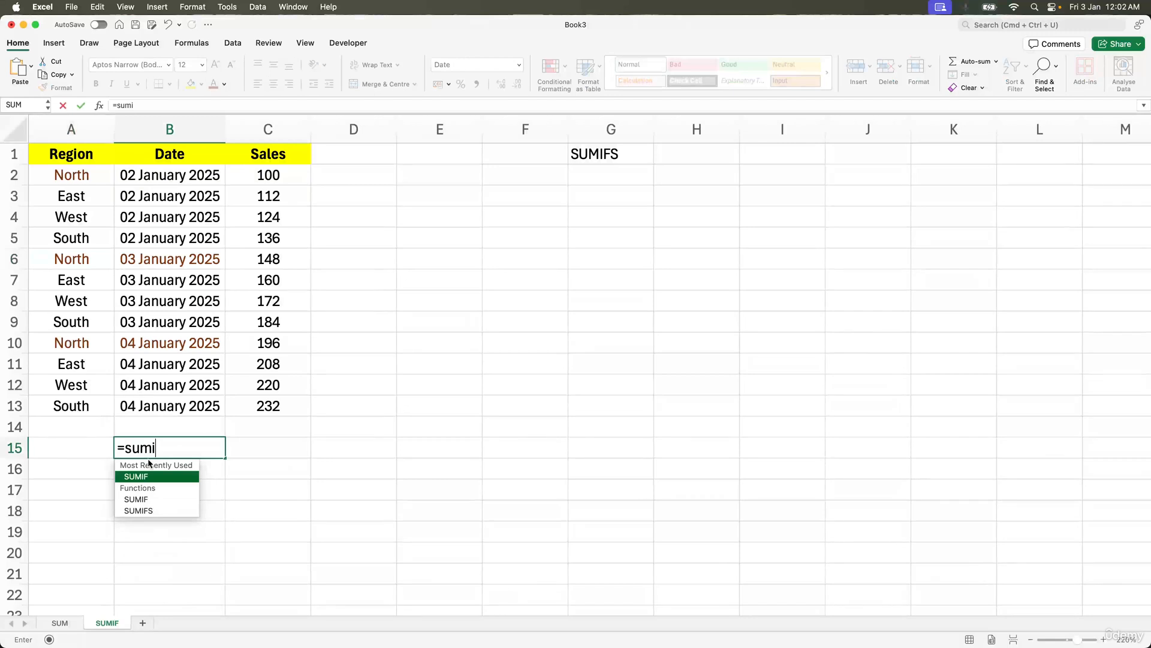
pyautogui.write('fs')
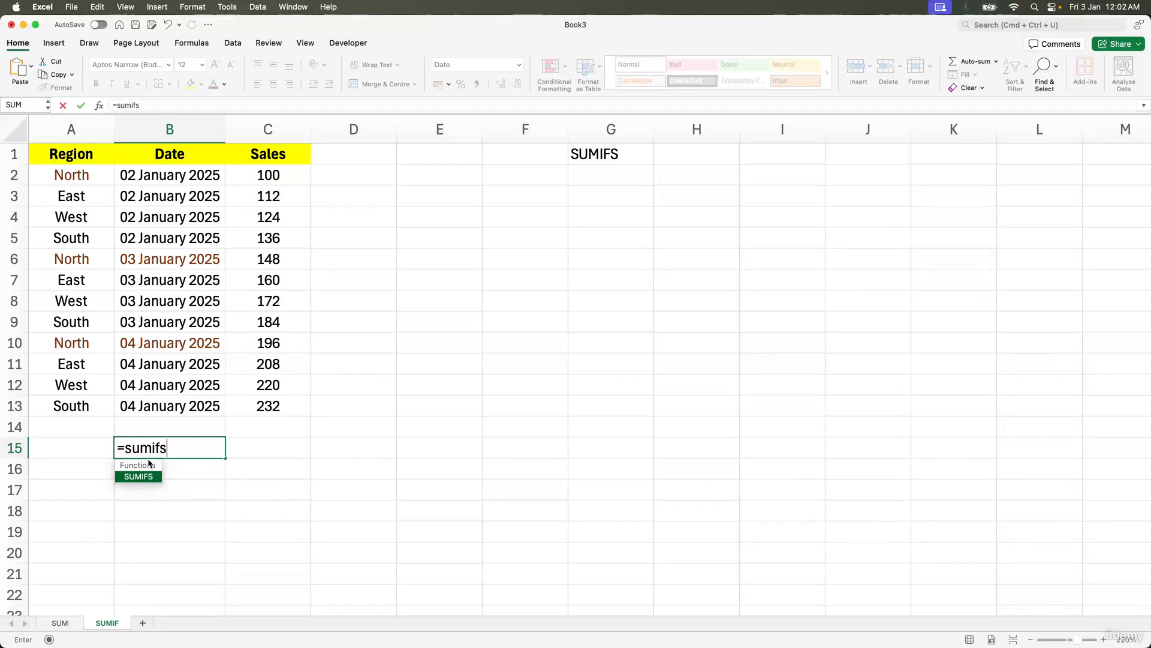
pyautogui.press('Return')
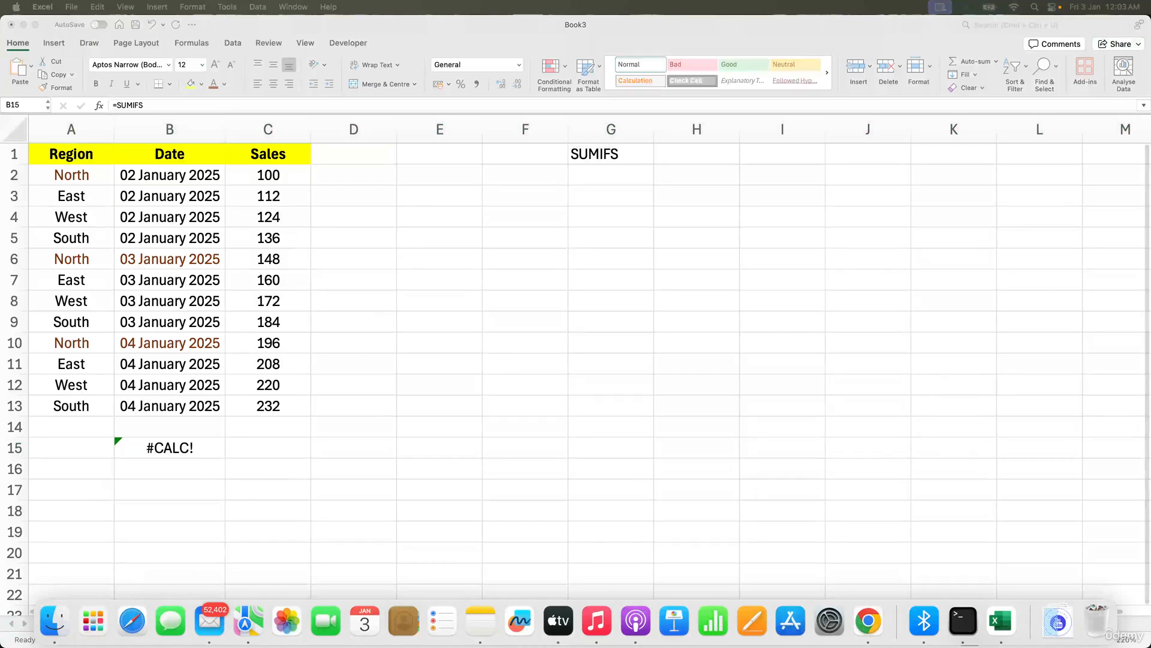
# Step: In B15, start a SUMIFS formula summing C2:C13 where A2:A13 equals "North"
pyautogui.click(311, 416)
pyautogui.write('=')
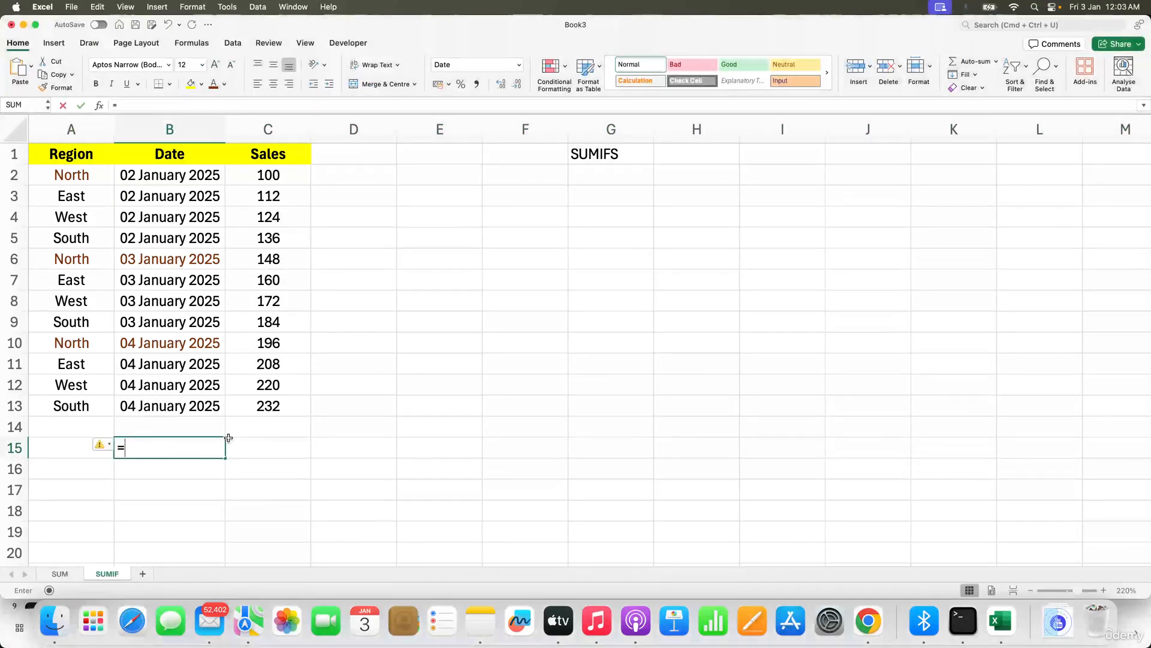
pyautogui.write('simif')
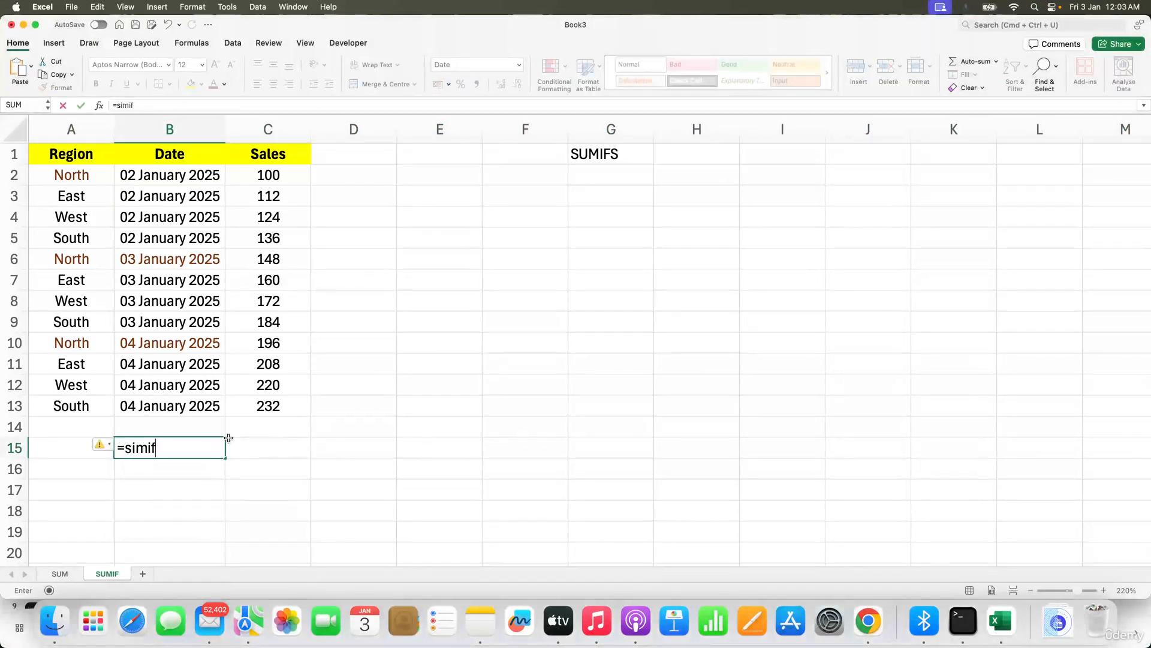
pyautogui.write('s')
pyautogui.press('BackSpace')
pyautogui.press('BackSpace')
pyautogui.press('BackSpace')
pyautogui.press('BackSpace')
pyautogui.press('BackSpace')
pyautogui.write('um')
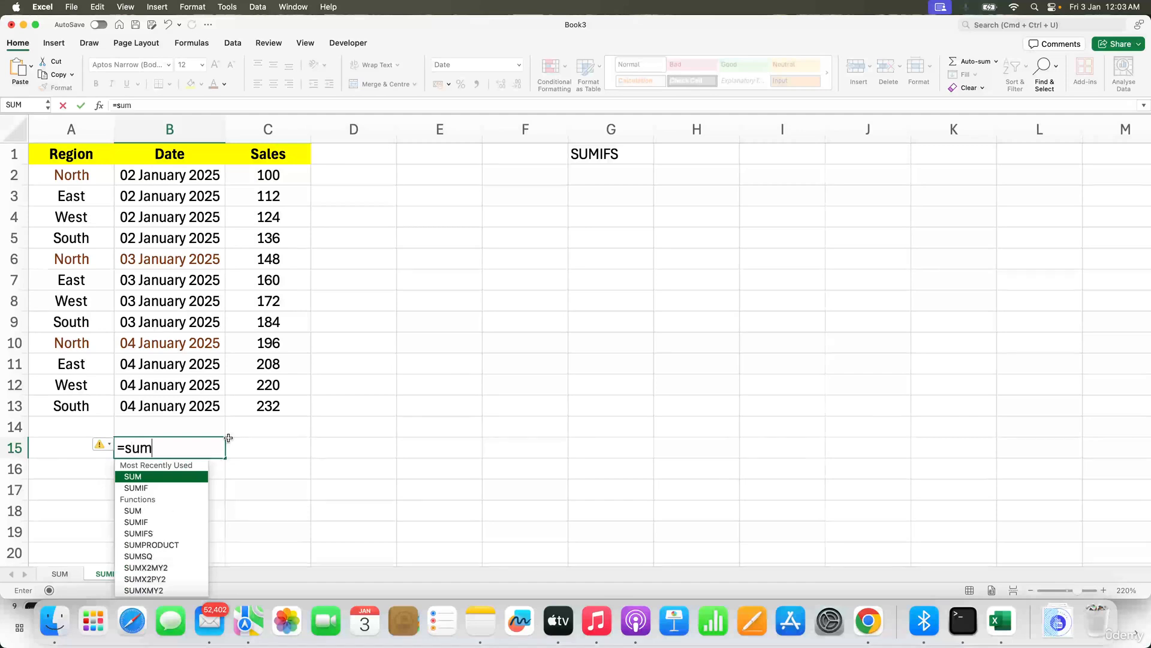
pyautogui.write('ifs(')
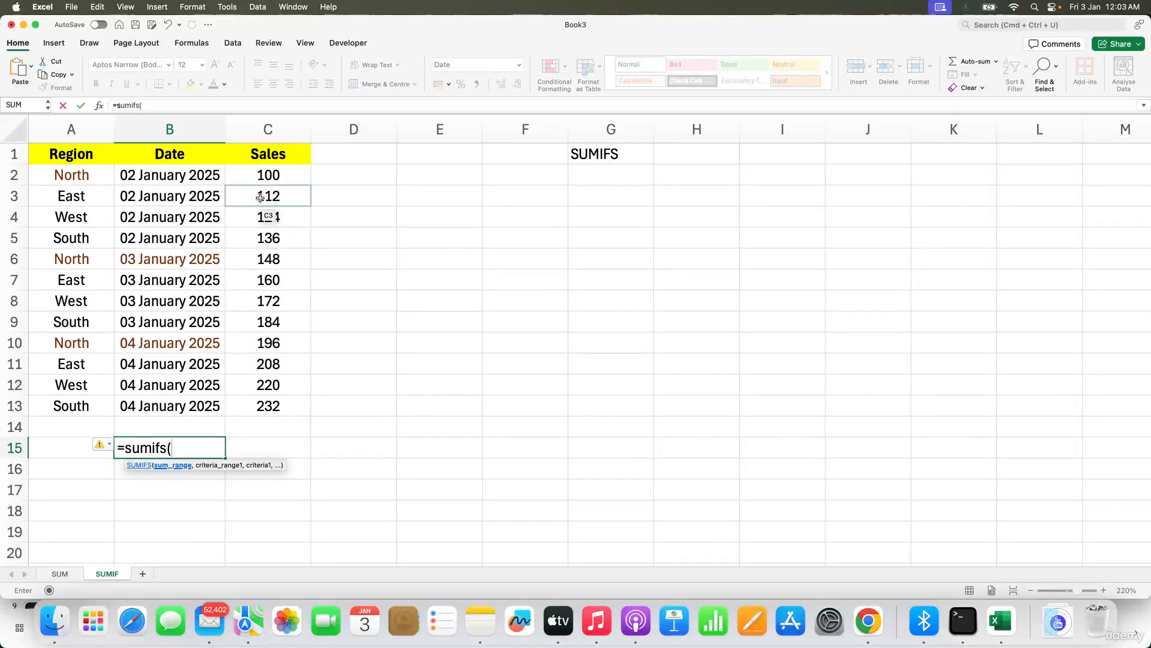
pyautogui.moveTo(265, 170); pyautogui.dragTo(268, 411)
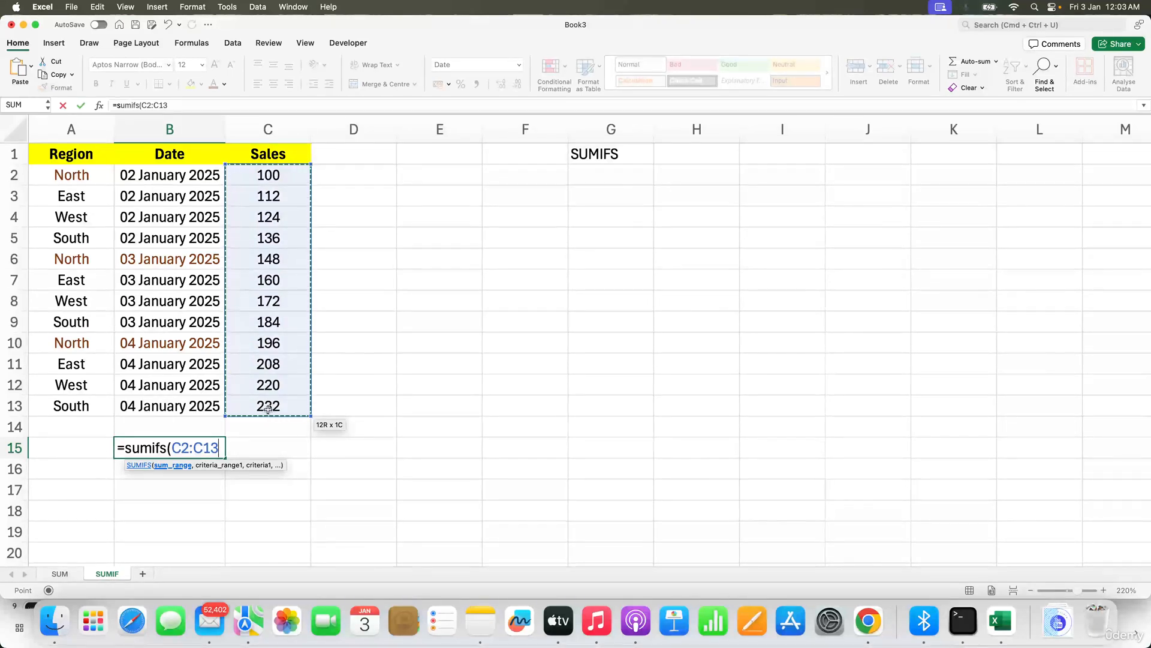
pyautogui.write(',')
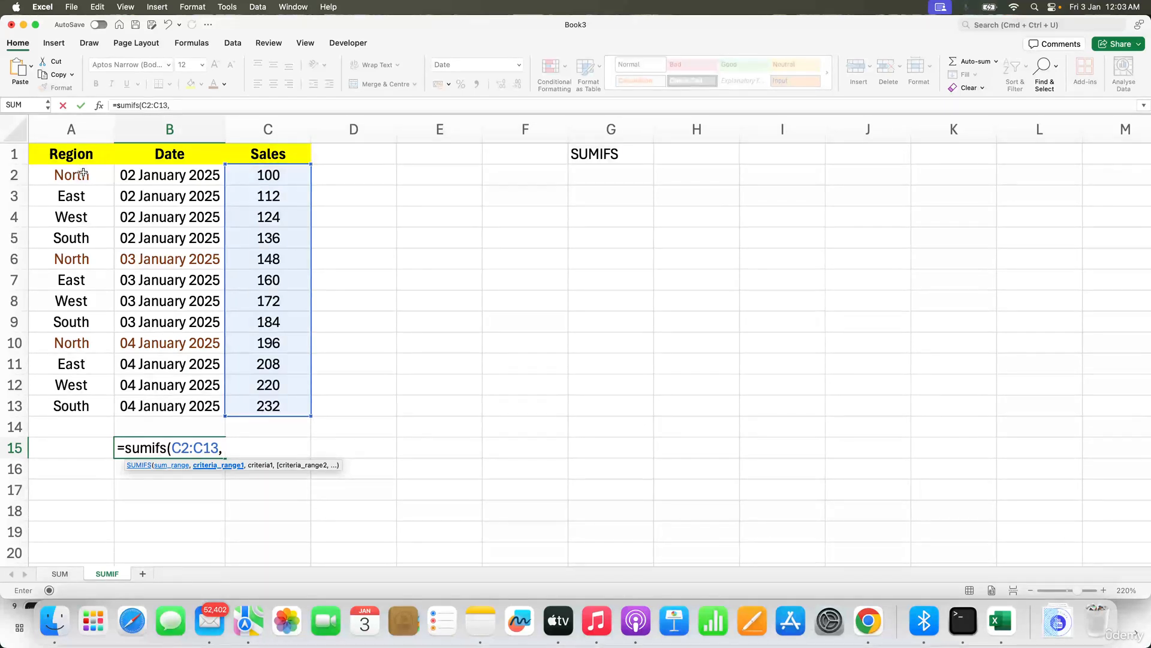
pyautogui.moveTo(84, 174); pyautogui.dragTo(90, 402)
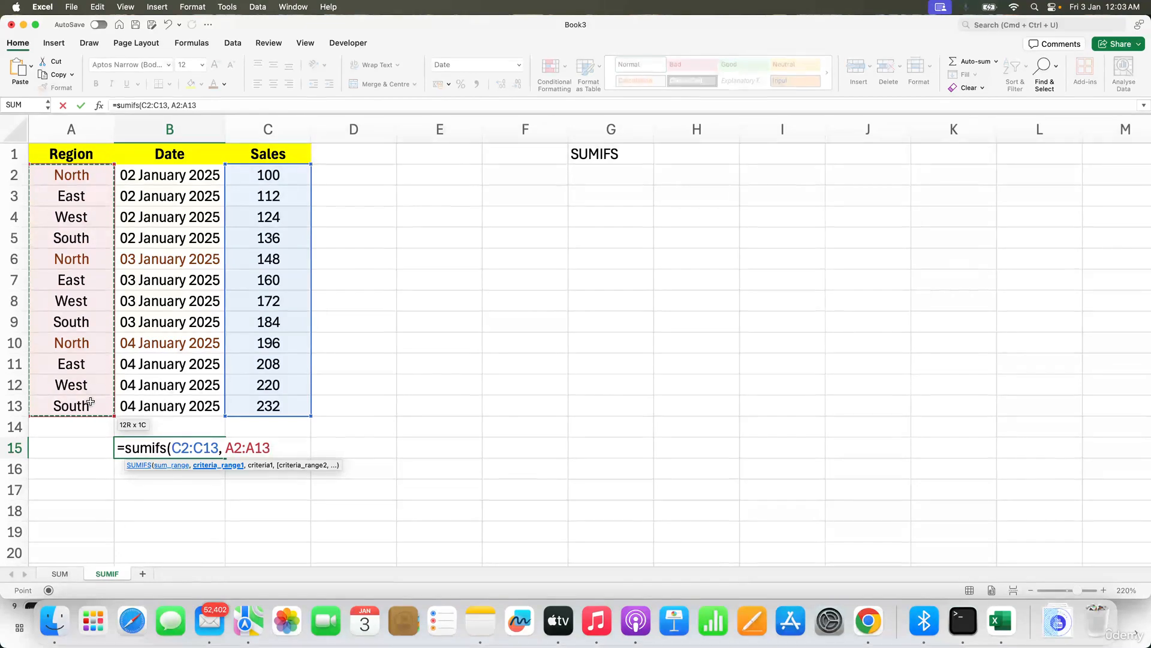
pyautogui.write(', "No')
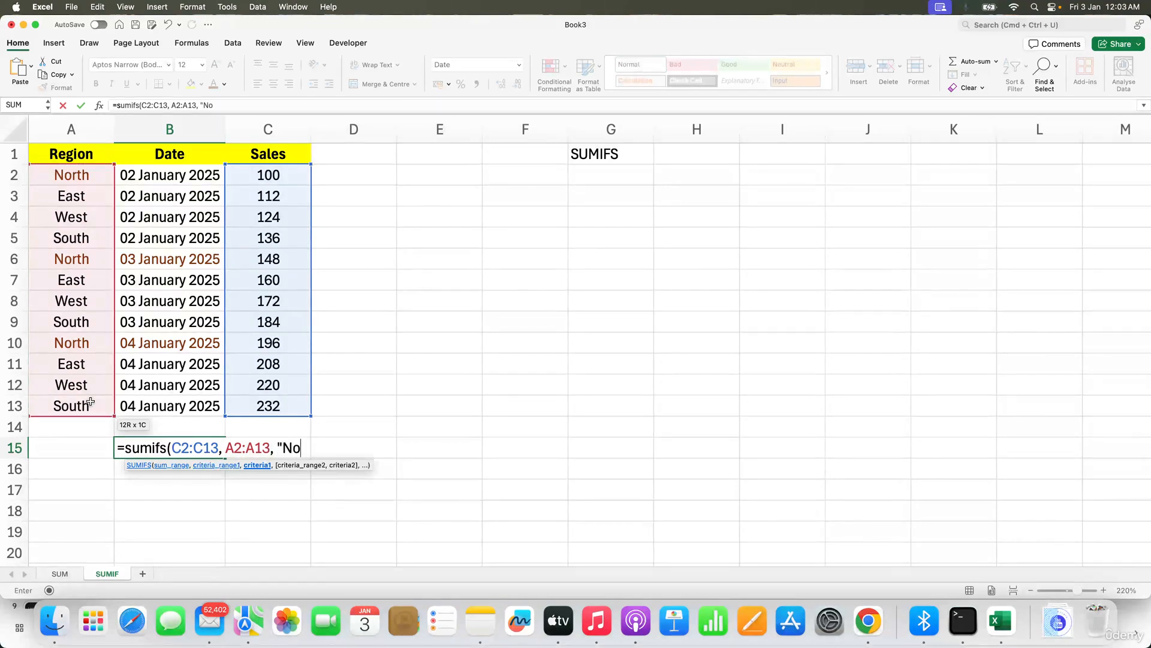
pyautogui.write('rth",')
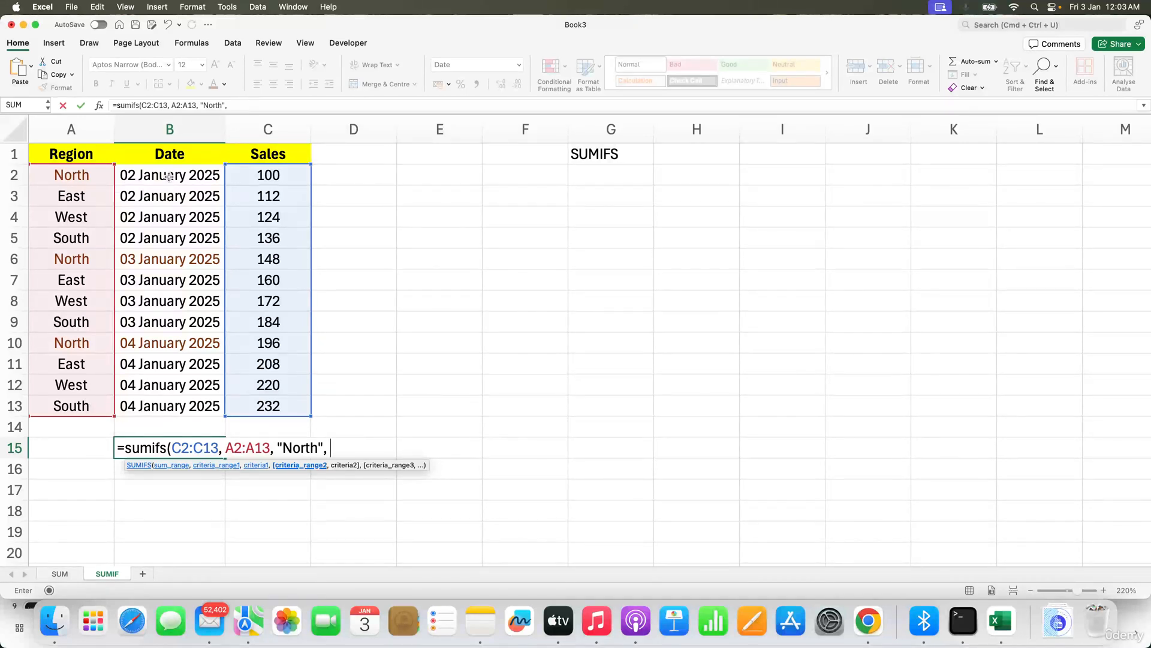
# Step: Add B2:B13 as the second criteria range and reopen the B15 formula for editing at its criterion
pyautogui.moveTo(169, 176); pyautogui.dragTo(170, 402)
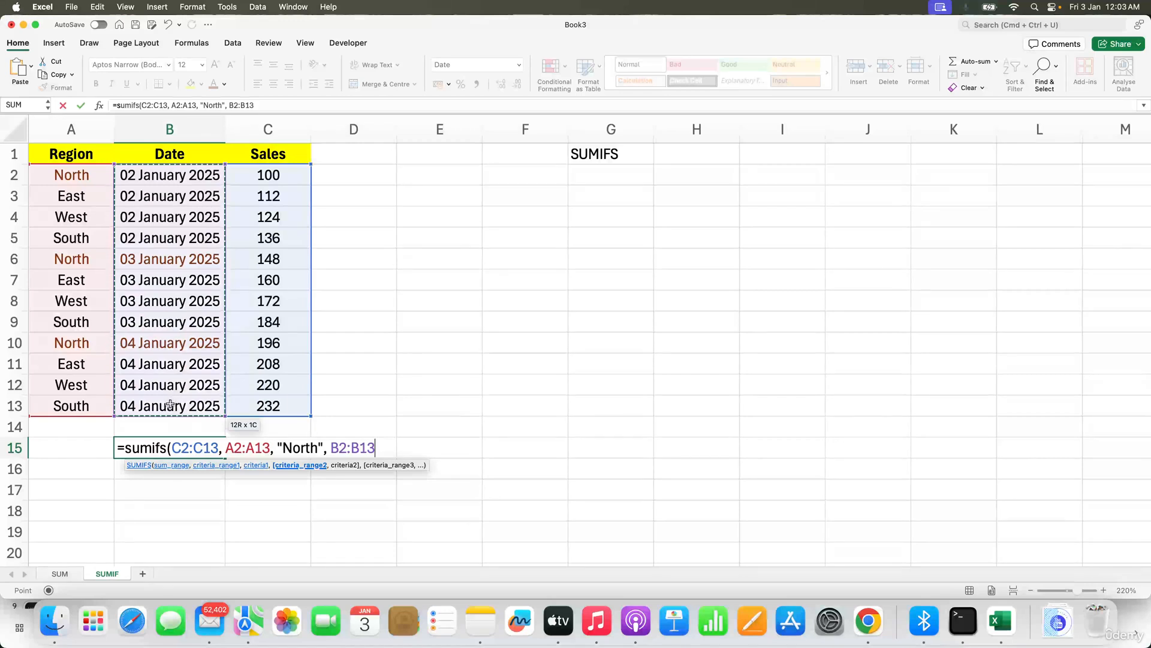
pyautogui.write(',')
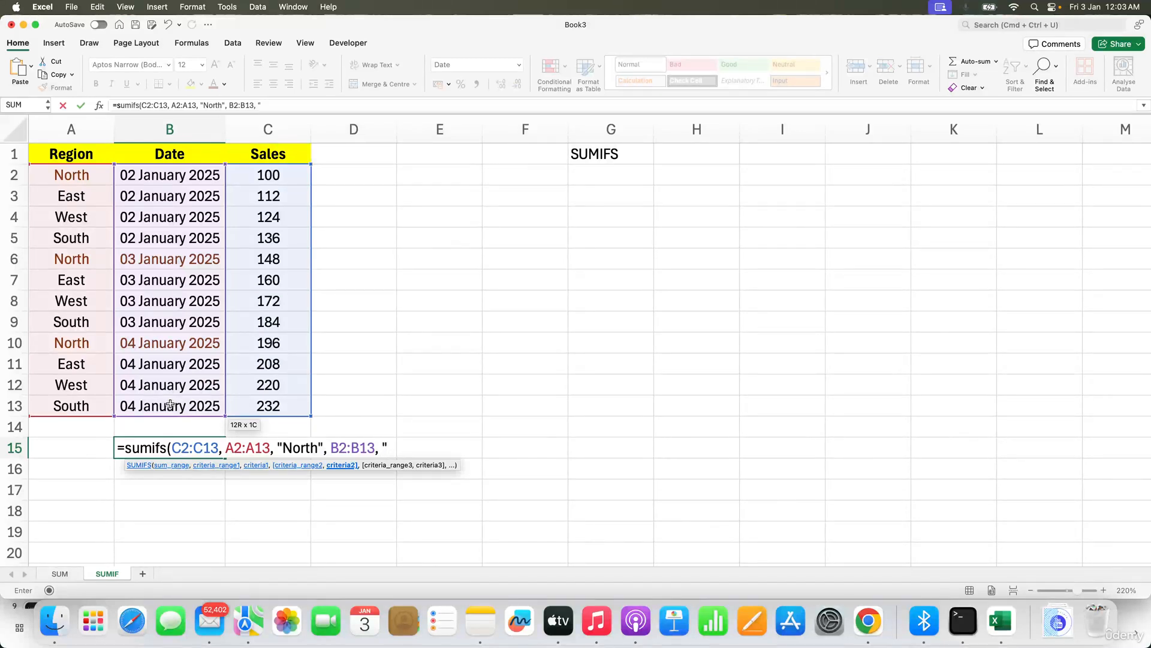
pyautogui.write('"')
pyautogui.press('Left')
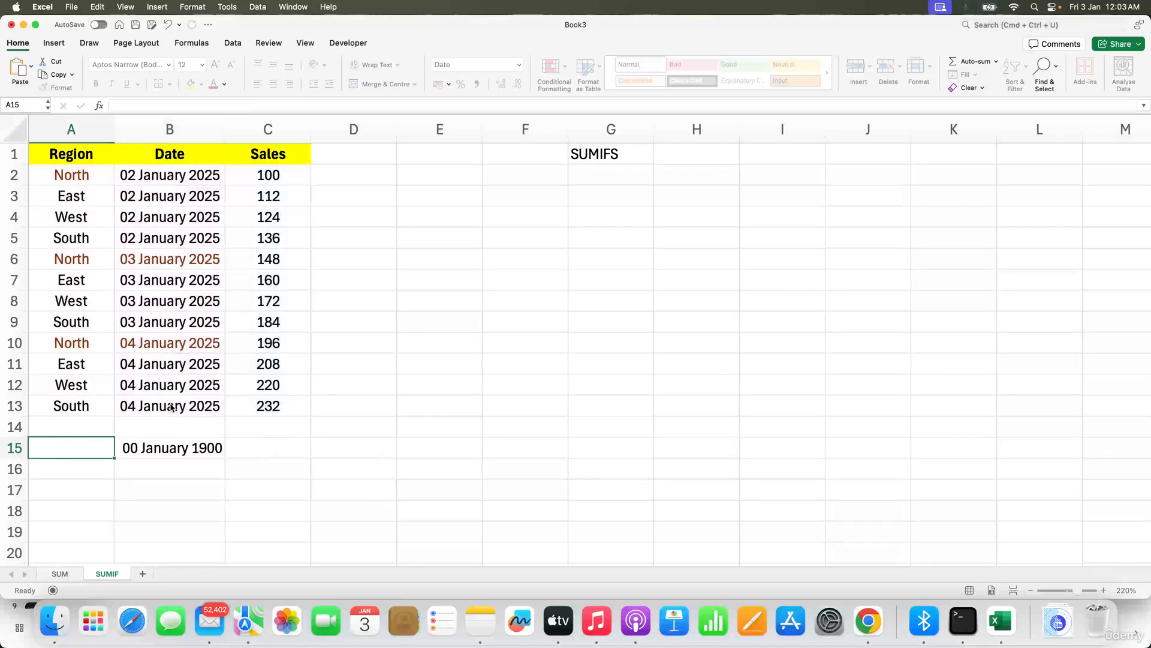
pyautogui.press('Right')
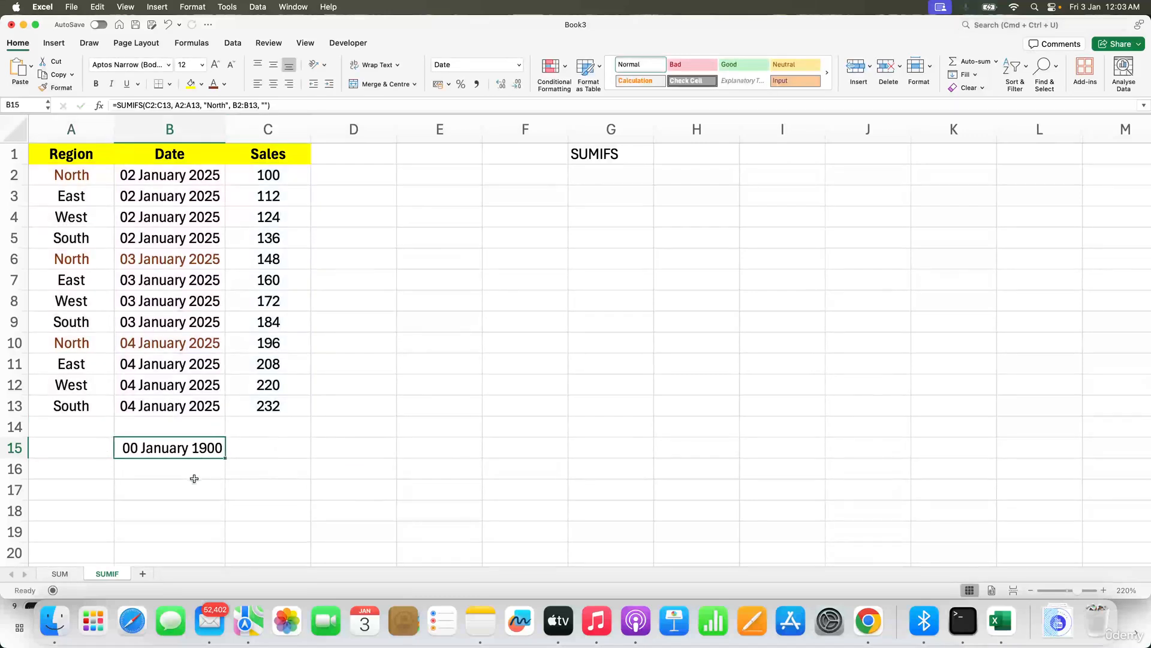
pyautogui.doubleClick(191, 445)
pyautogui.click(395, 447)
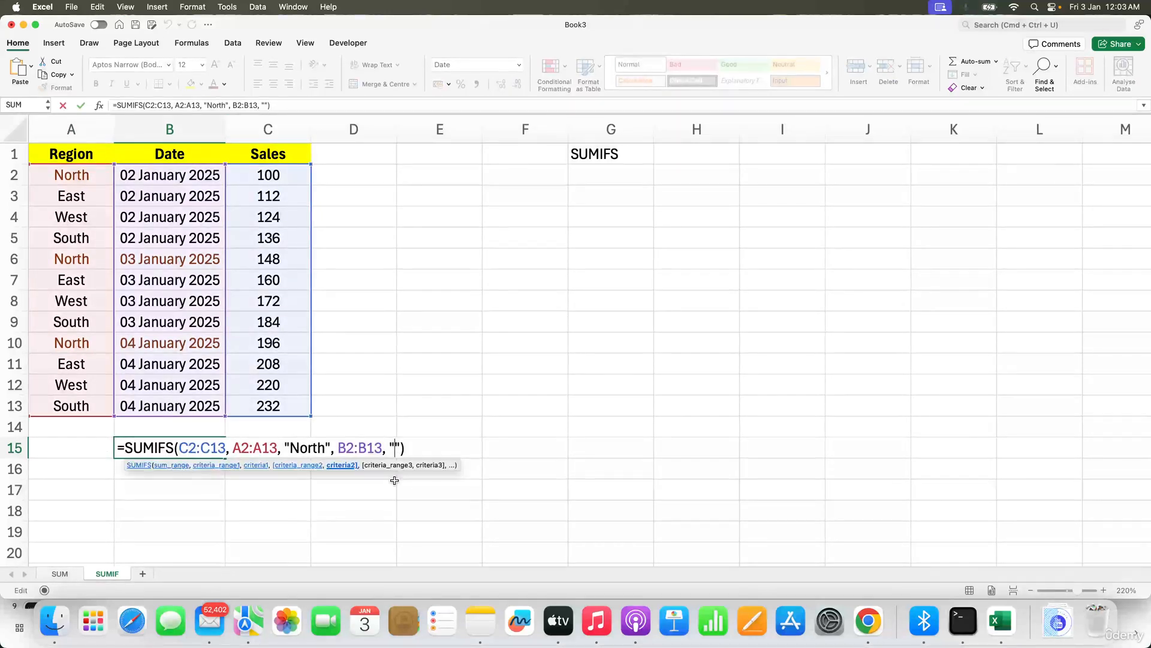
# Step: Set the second criterion to ">=03 January 2025" in the SUMIFS formula
pyautogui.write('>=03 Janua')
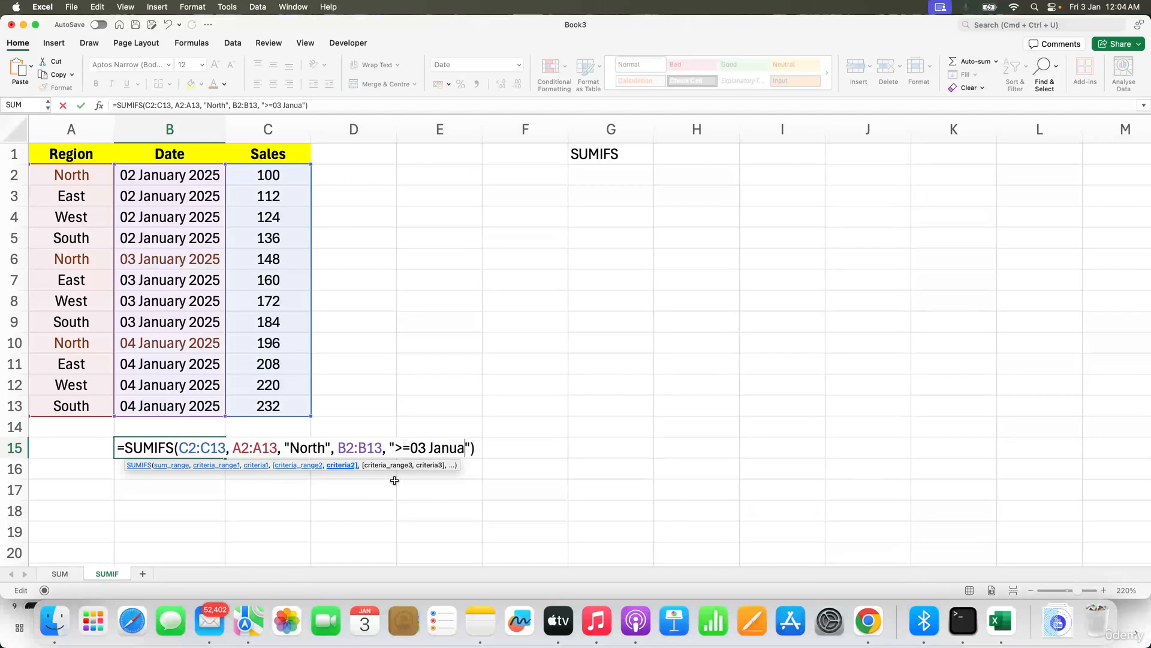
pyautogui.write('ry 2025"')
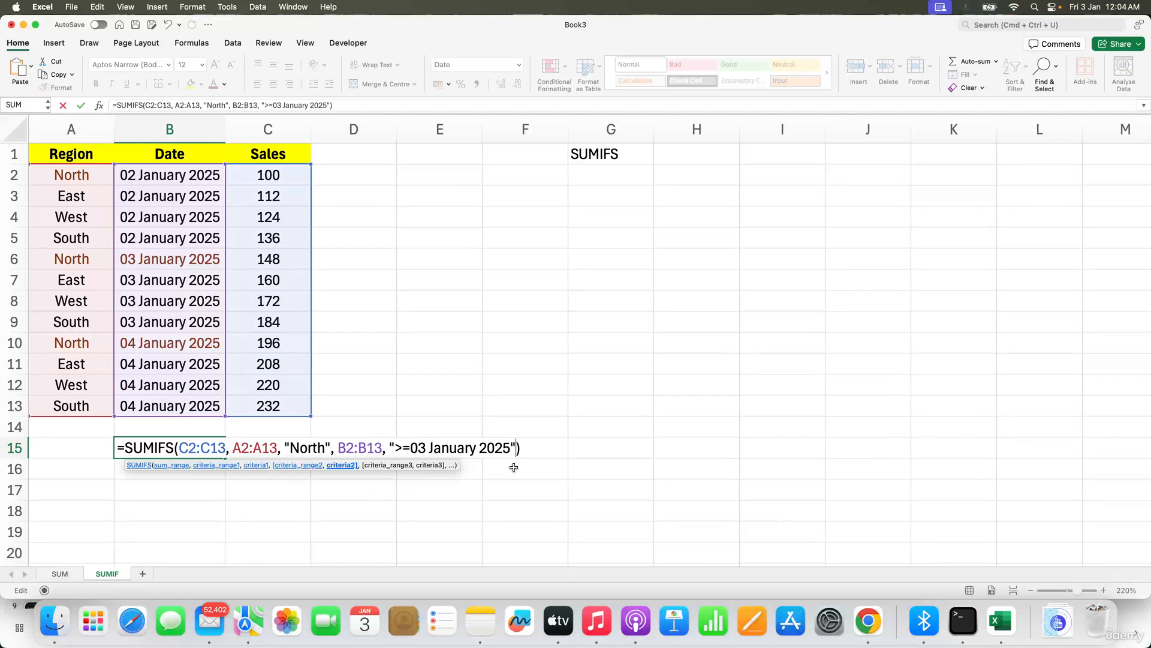
pyautogui.write(',')
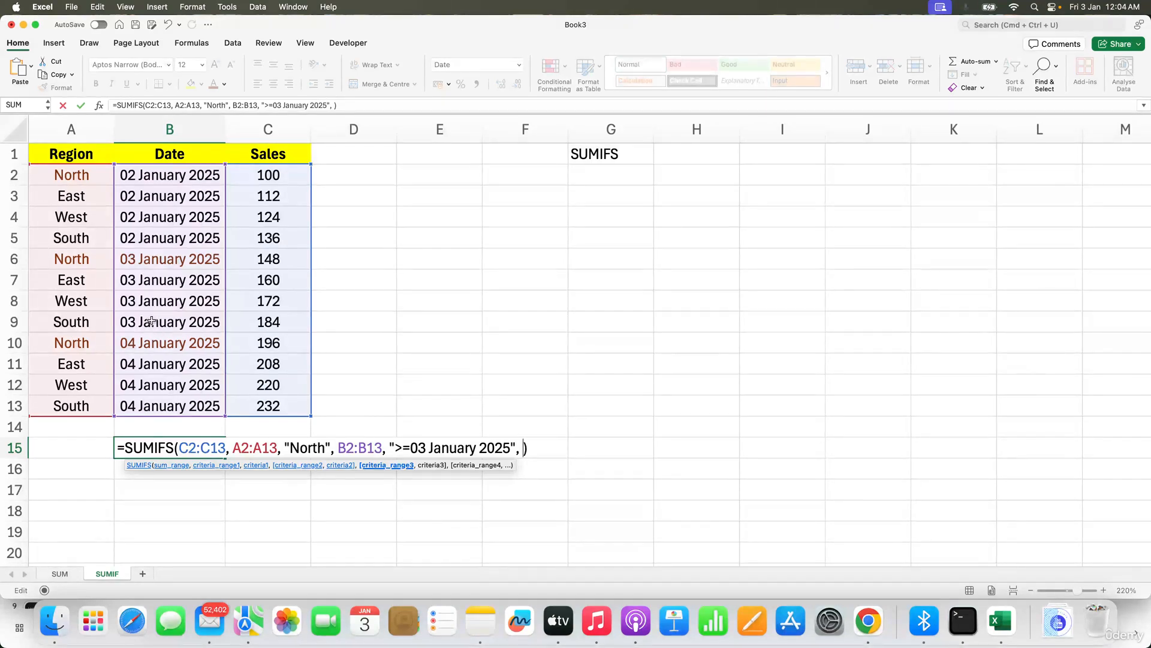
# Step: Add B2:B13 as a third criteria range with criterion "<=04 January 2025", close the formula and enter it
pyautogui.moveTo(167, 174); pyautogui.dragTo(180, 402)
pyautogui.write(', ')
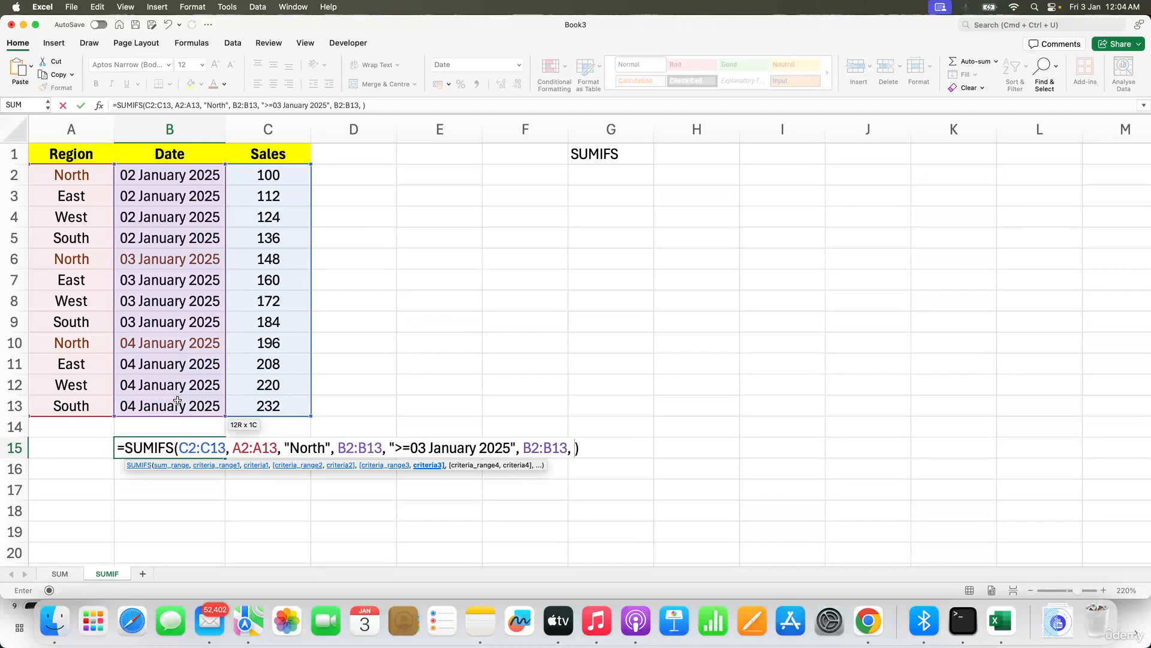
pyautogui.write('"<=04 Januar')
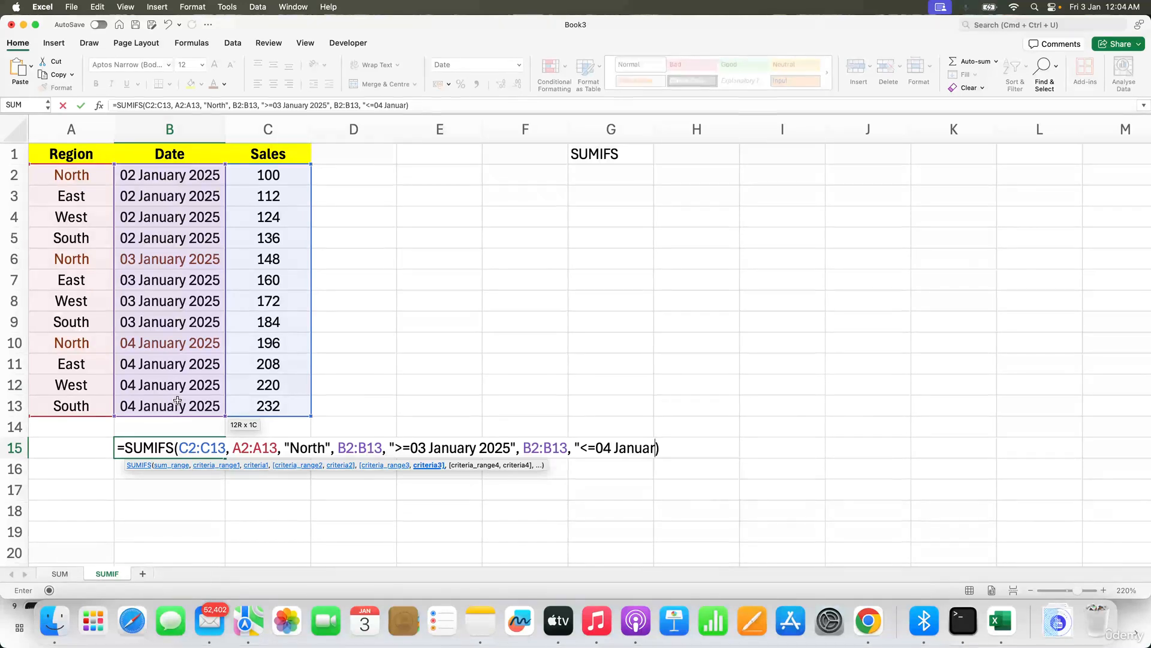
pyautogui.write('y 2025")')
pyautogui.press('Return')
# Step: Change the number format of B15 to General
pyautogui.click(182, 448)
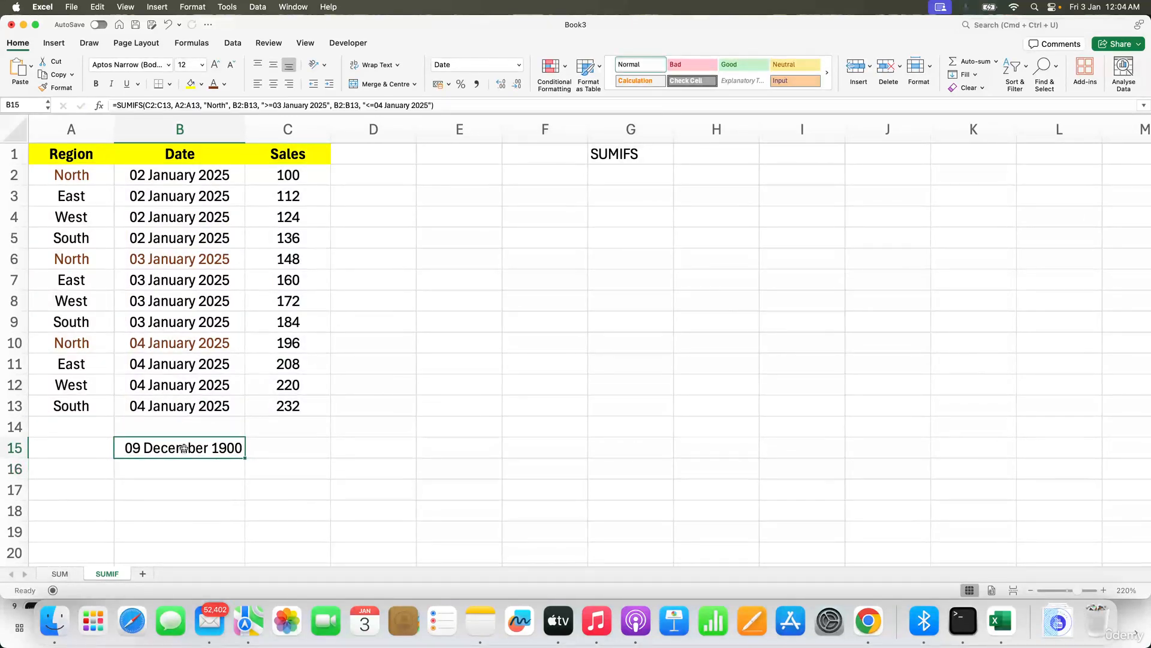
pyautogui.press('super+1')
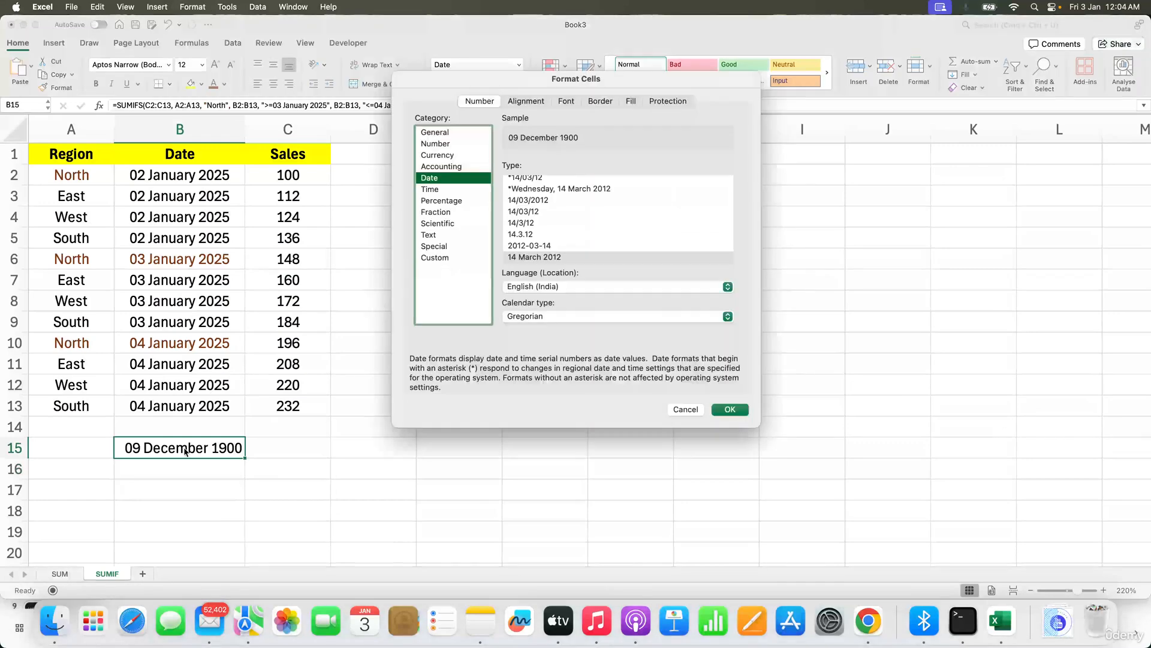
pyautogui.click(455, 132)
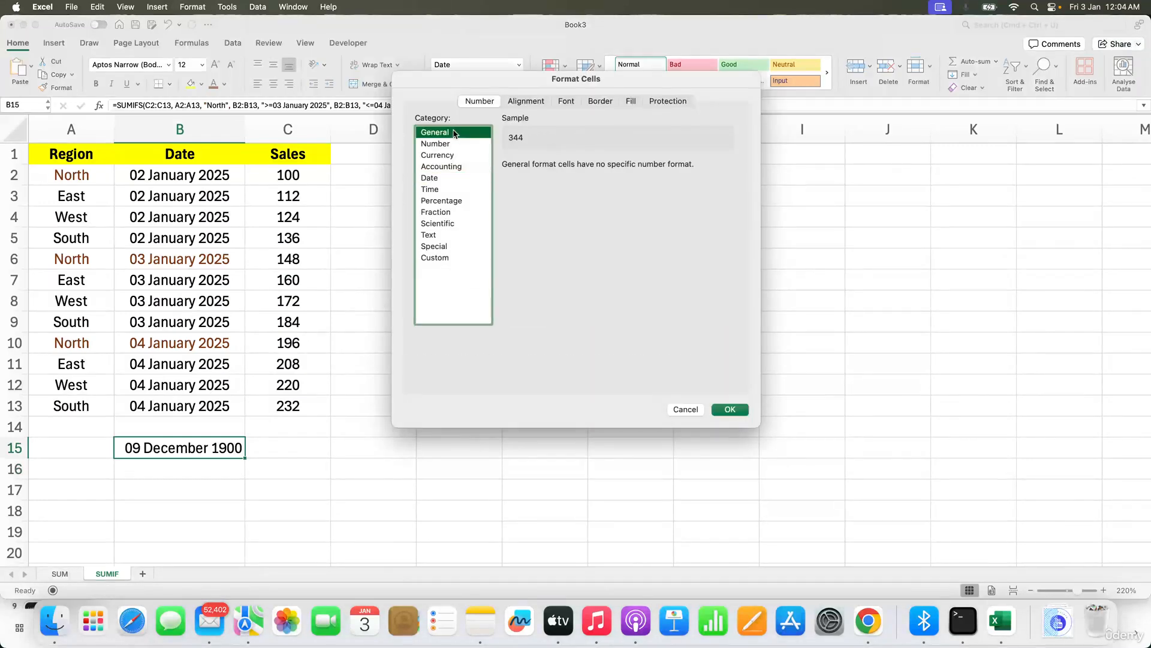
pyautogui.click(730, 409)
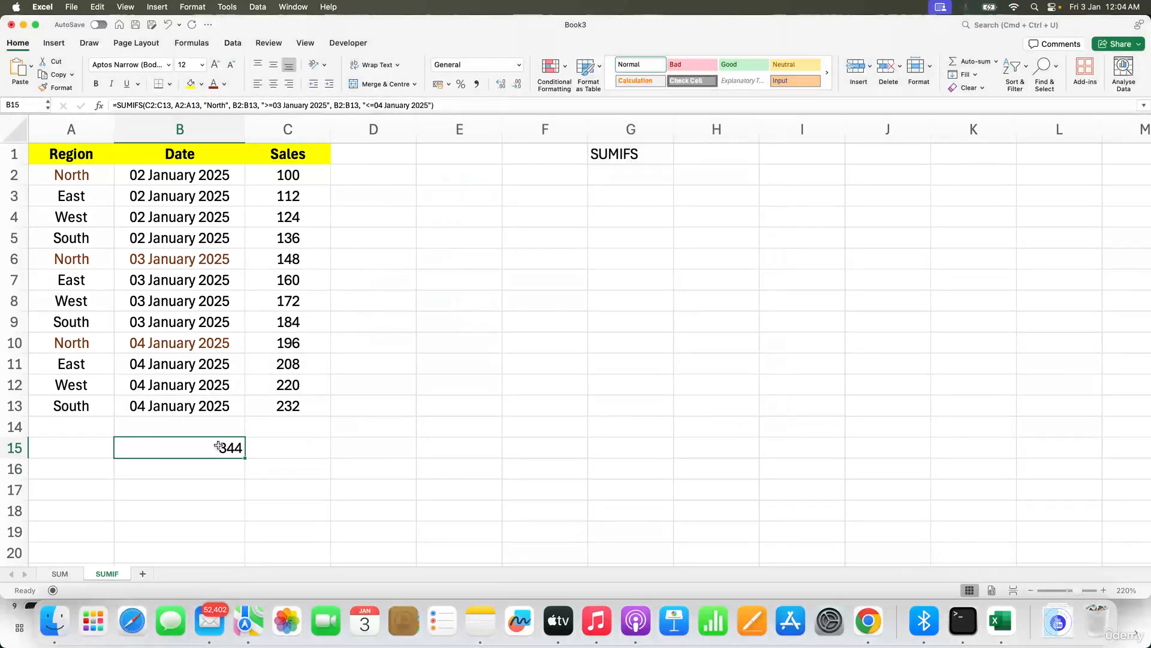
# Step: Highlight the North sales in C6 and C10 with a yellow fill
pyautogui.click(300, 262)
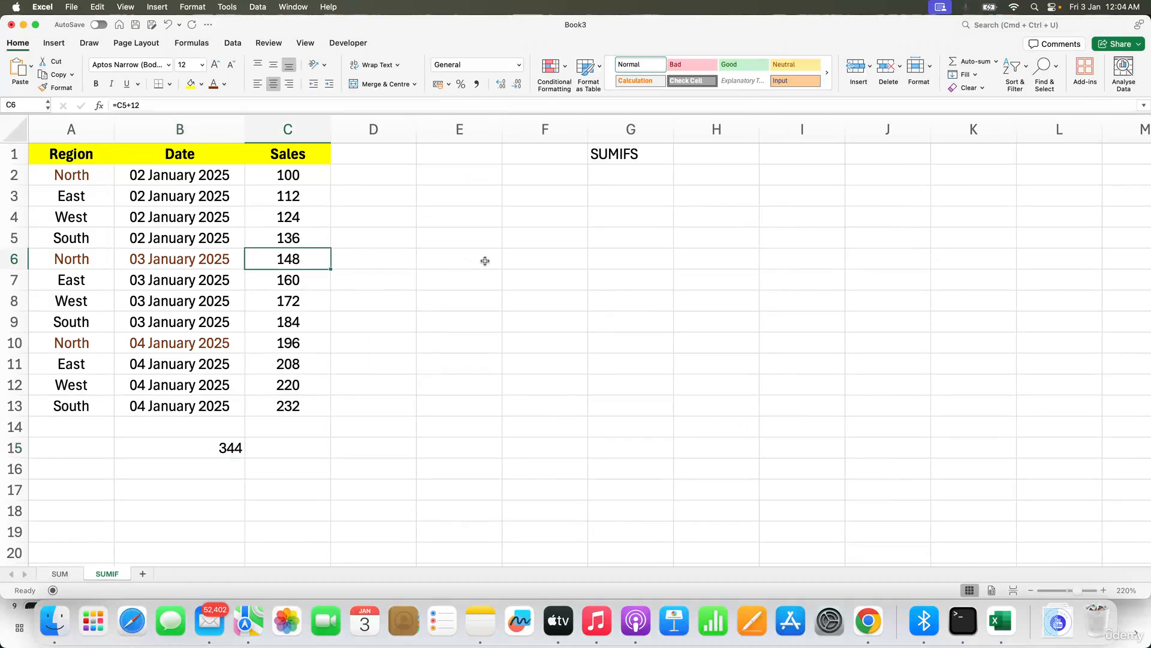
pyautogui.click(191, 86)
pyautogui.click(293, 341)
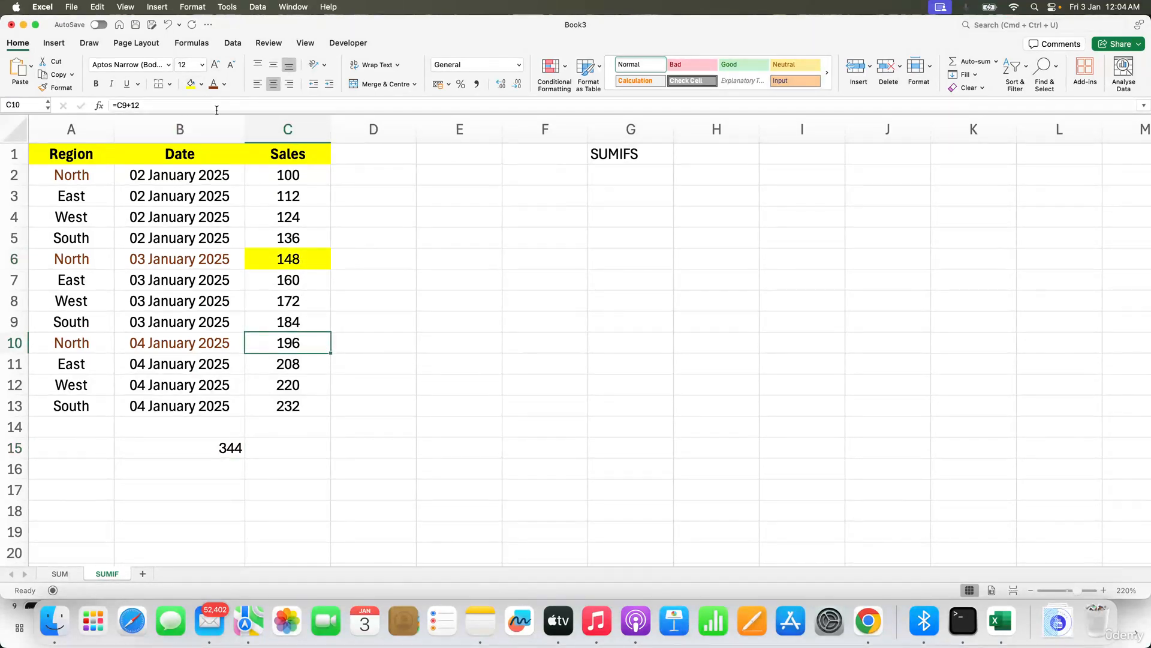
pyautogui.click(190, 84)
# Step: Enter 148 in E6 and 196 in E7
pyautogui.click(480, 259)
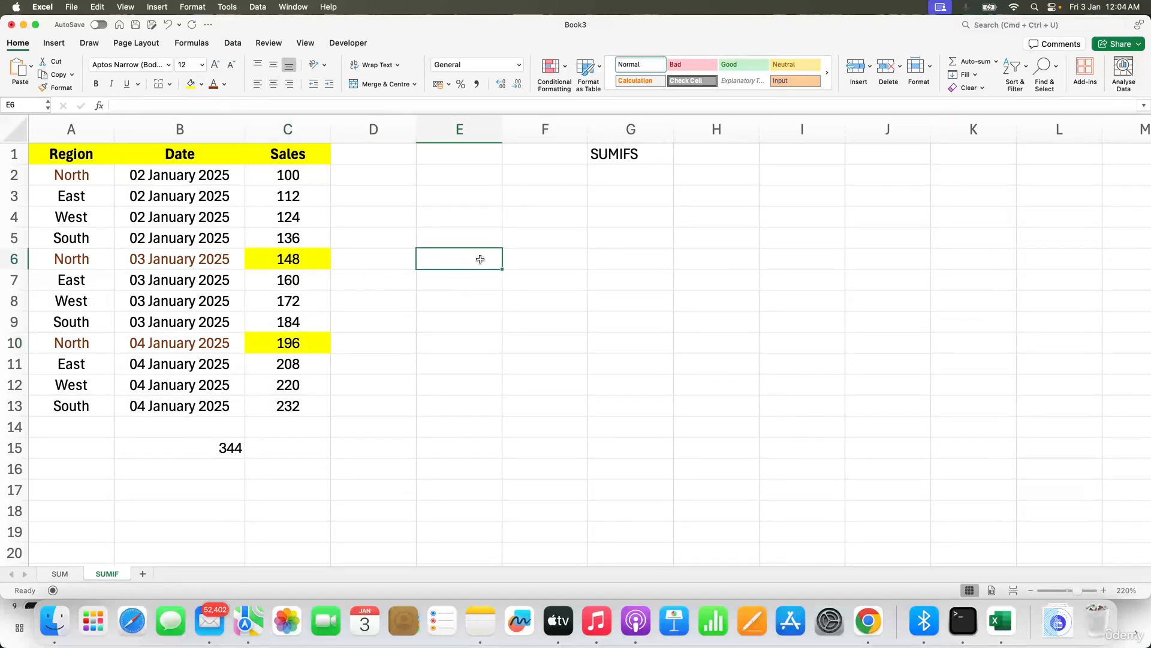
pyautogui.write('148')
pyautogui.press('Return')
pyautogui.write('19')
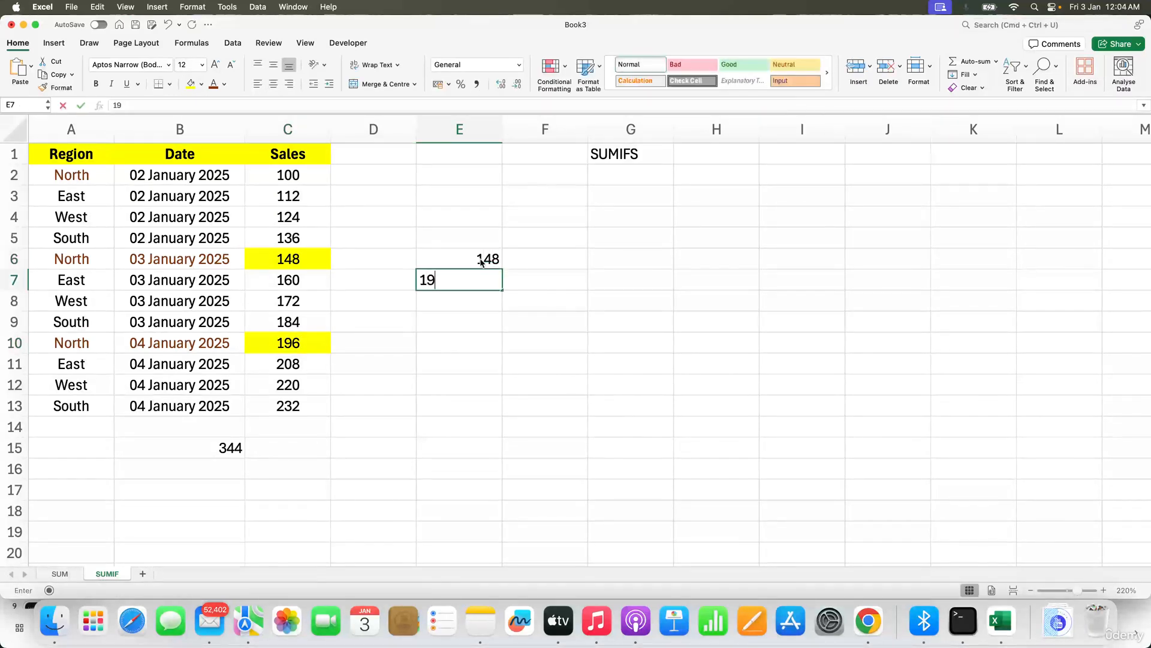
pyautogui.write('6')
pyautogui.press('Return')
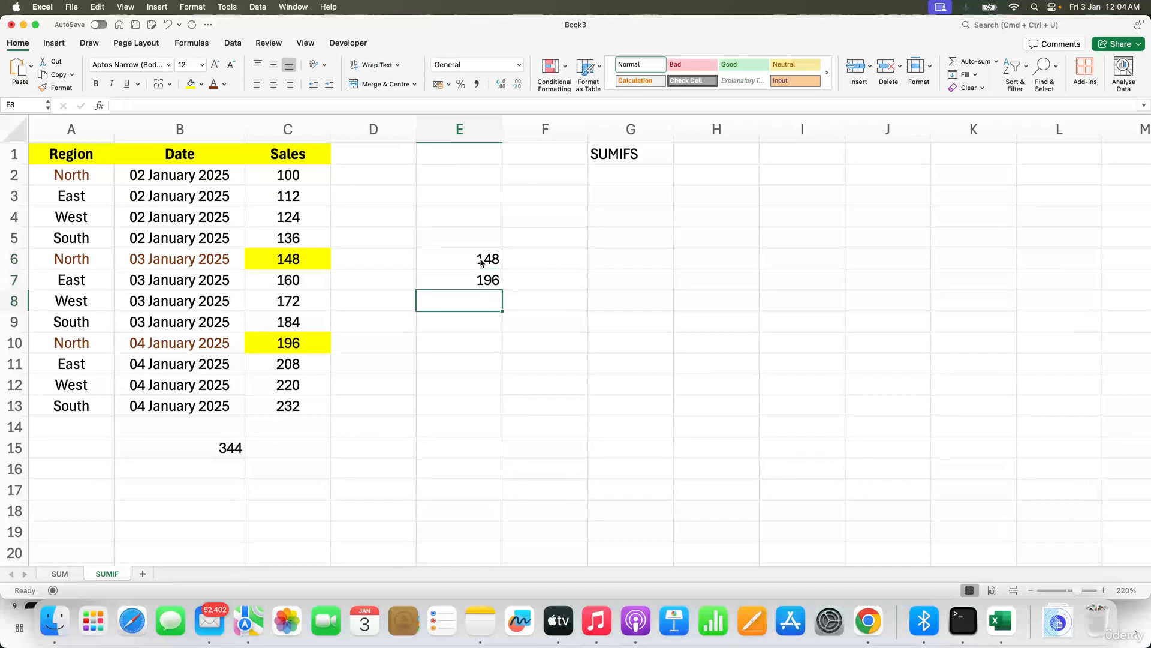
# Step: Sum E6:E7 in E8 with a SUM formula
pyautogui.write('=sum(')
pyautogui.press('Up')
pyautogui.hotkey('shift', 'Up')
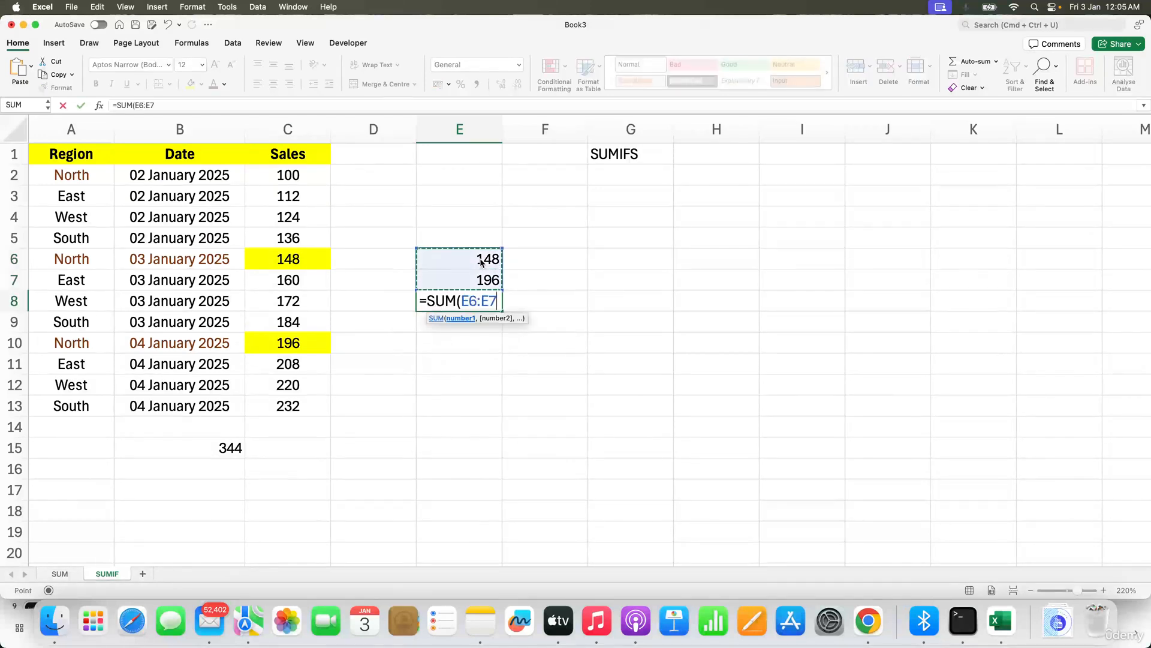
pyautogui.press('Return')
# Step: Highlight E8 and B15 with a yellow fill
pyautogui.click(466, 309)
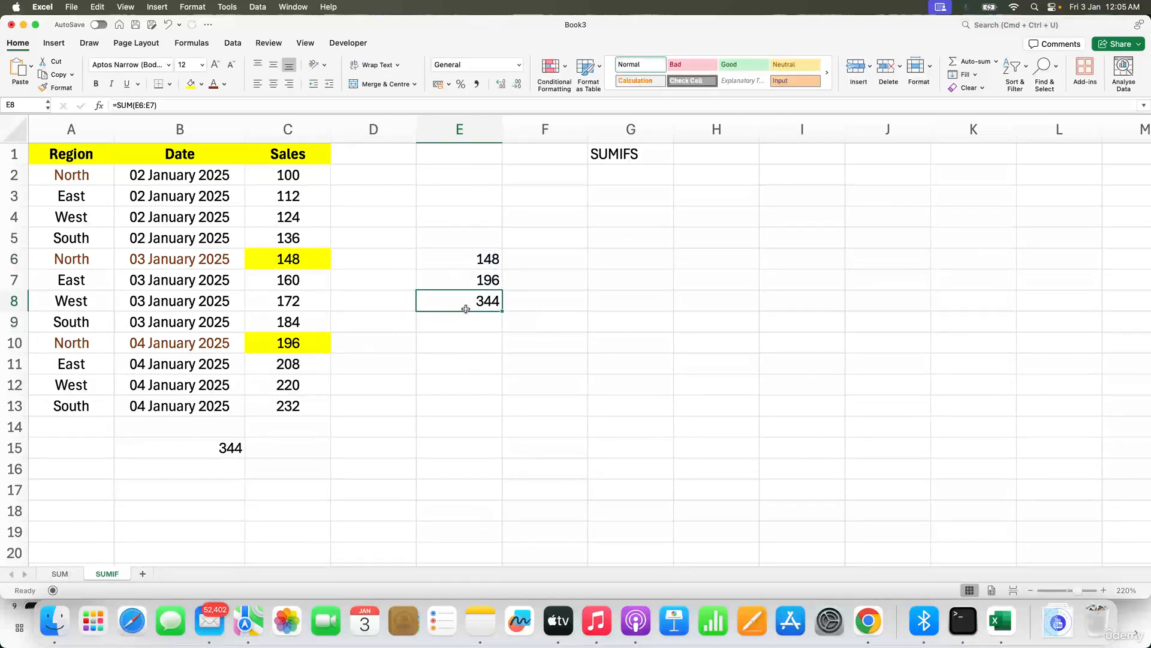
pyautogui.keyDown('super'); pyautogui.click(201, 449); pyautogui.keyUp('super')
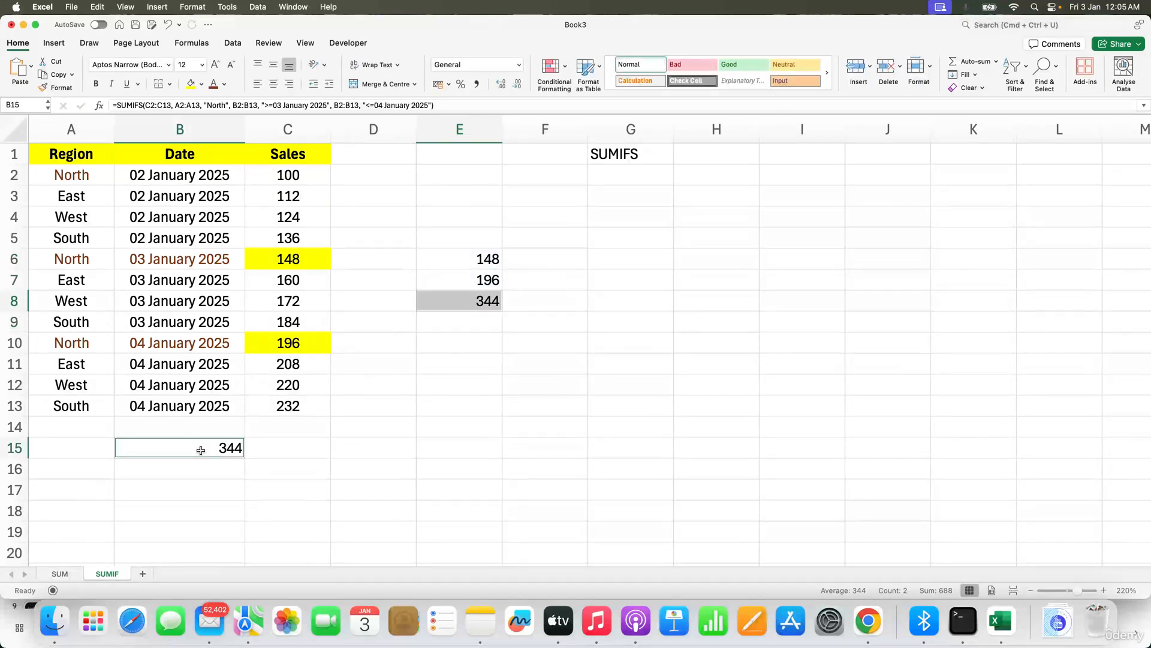
pyautogui.click(191, 85)
# Step: Rename the SUMIF sheet as SUMIFs
pyautogui.click(257, 316)
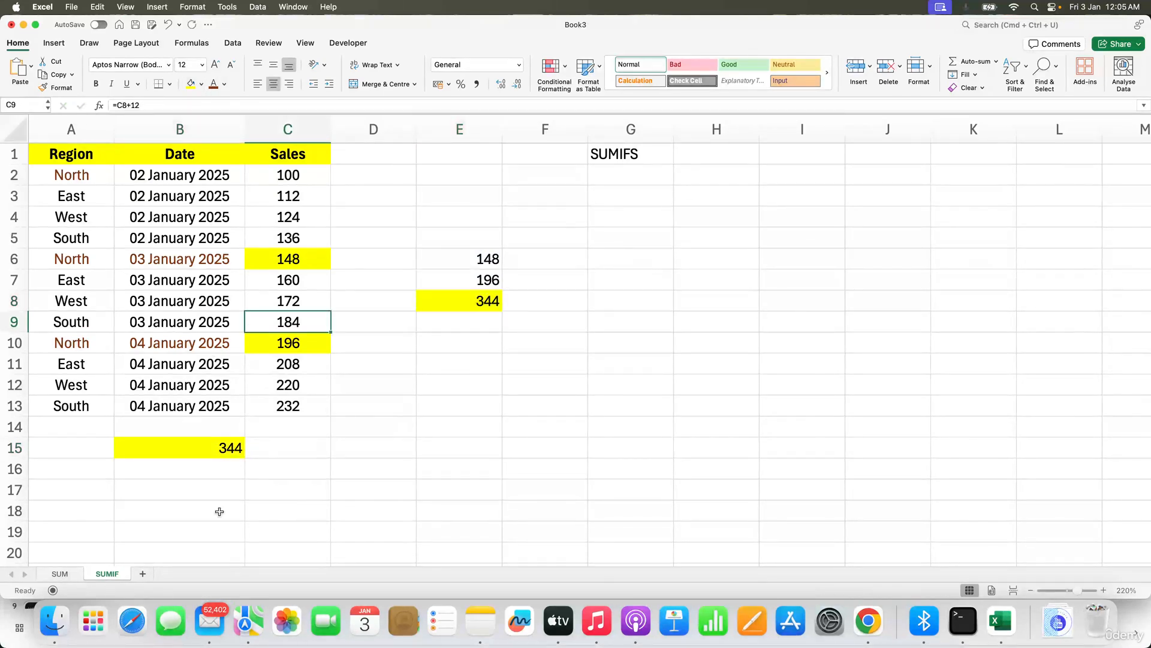
pyautogui.click(172, 486)
pyautogui.doubleClick(115, 572)
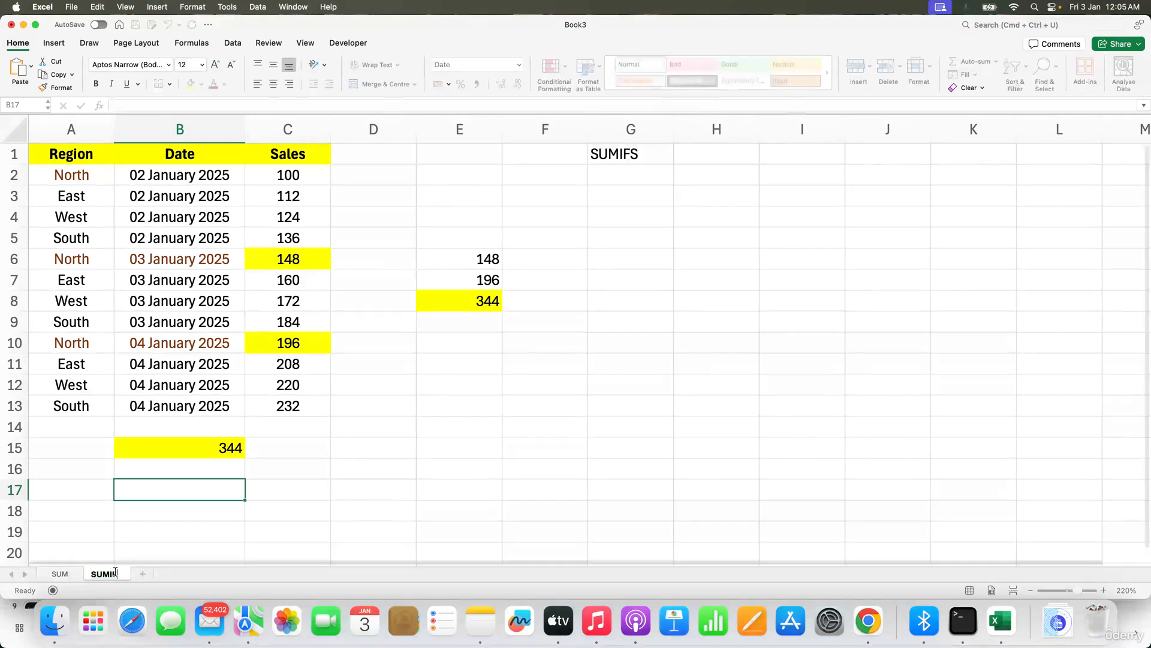
pyautogui.write('s')
pyautogui.press('Return')
# Step: Write the note "Filter the region with North" in F12
pyautogui.click(187, 240)
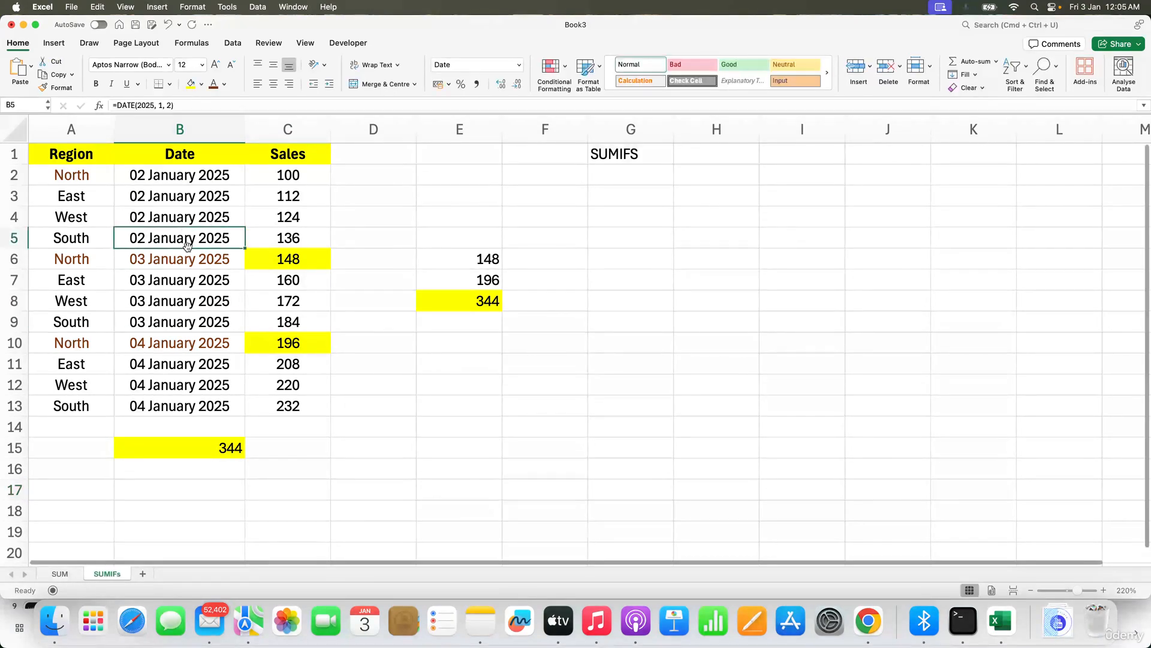
pyautogui.click(222, 444)
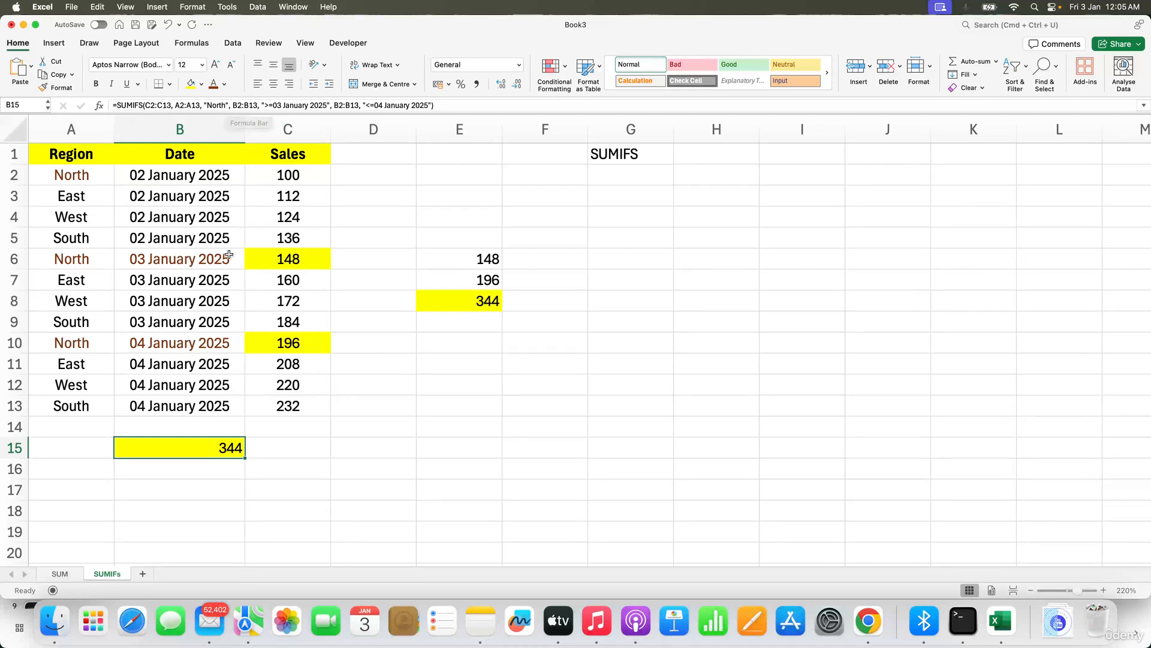
pyautogui.click(364, 356)
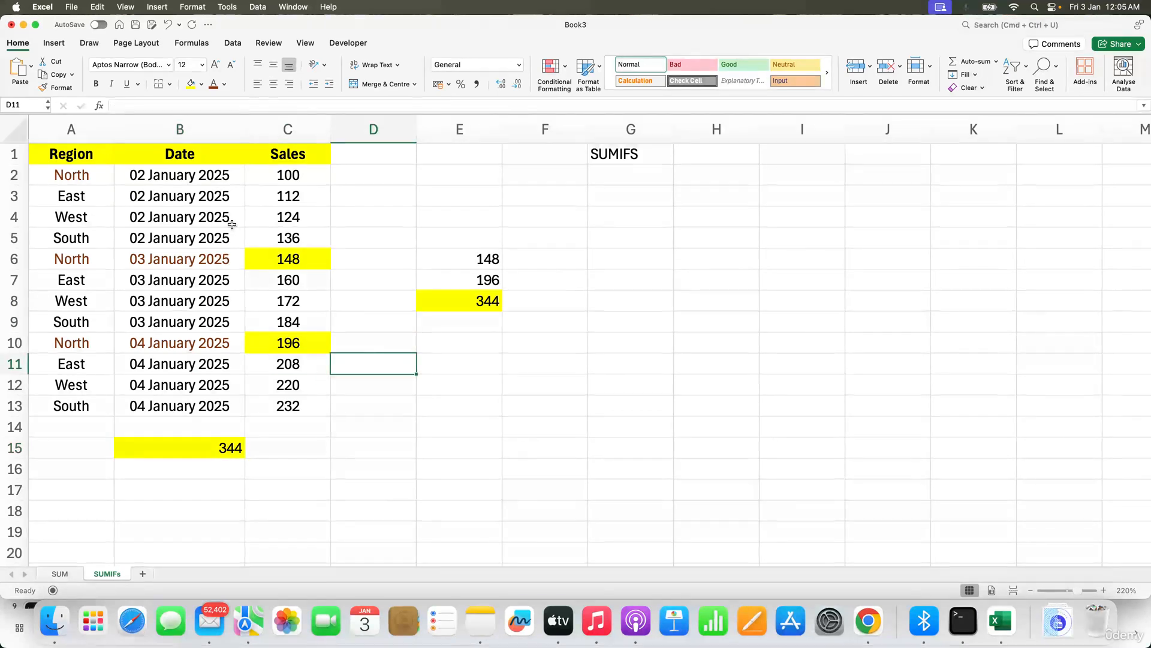
pyautogui.click(582, 376)
pyautogui.write('Fi')
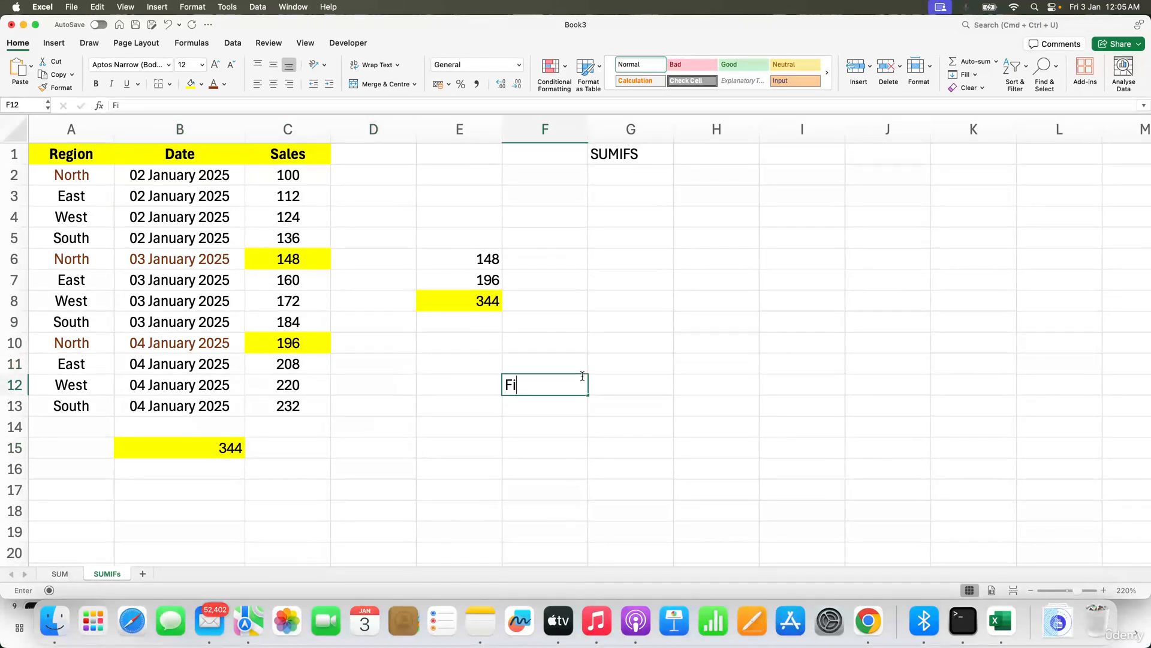
pyautogui.write('lter the region with No')
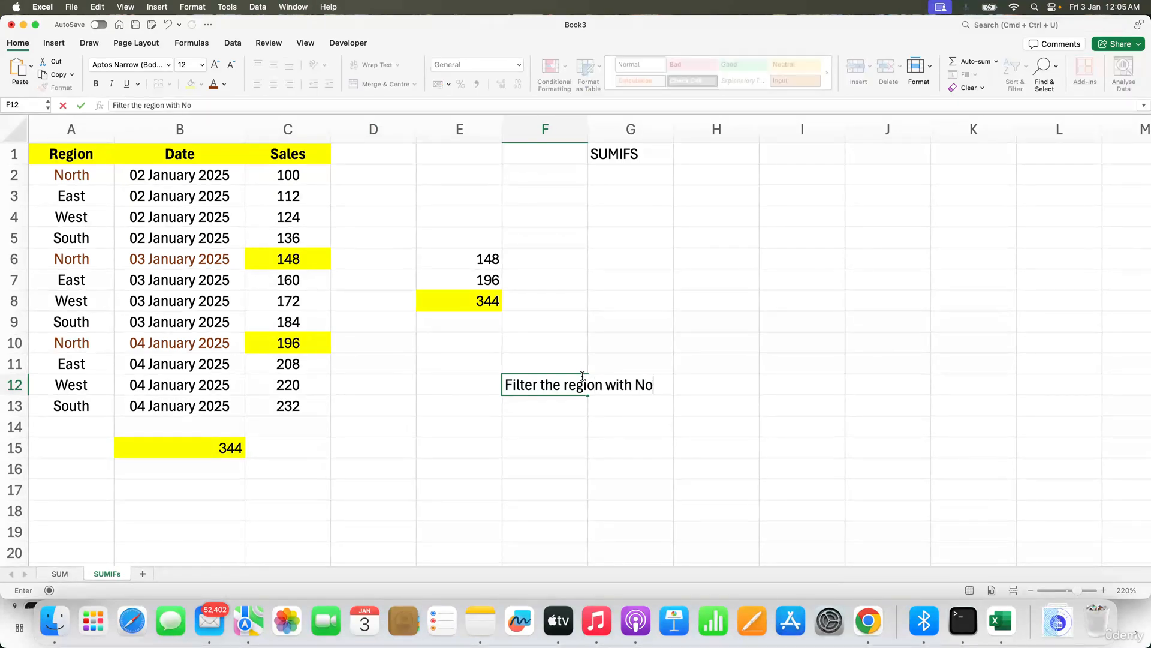
pyautogui.write('rth')
pyautogui.press('Return')
# Step: Label E12 as "1st Condition" and E13 as "2nd Condition"
pyautogui.press('Up')
pyautogui.press('Left')
pyautogui.write('1')
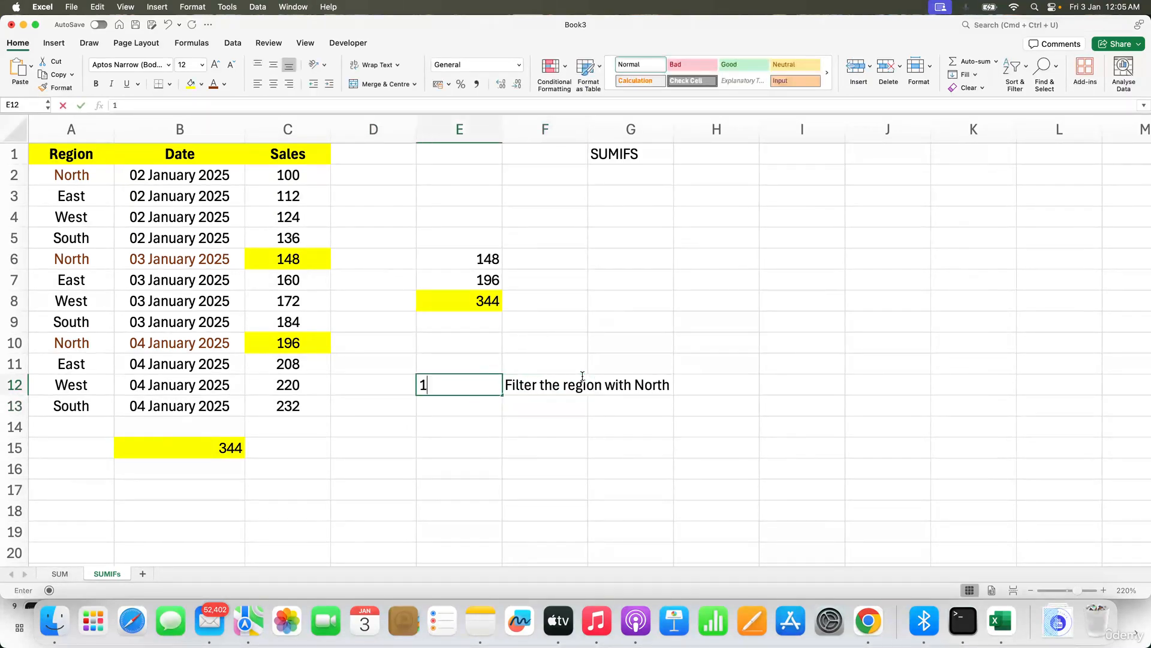
pyautogui.write('st Condition')
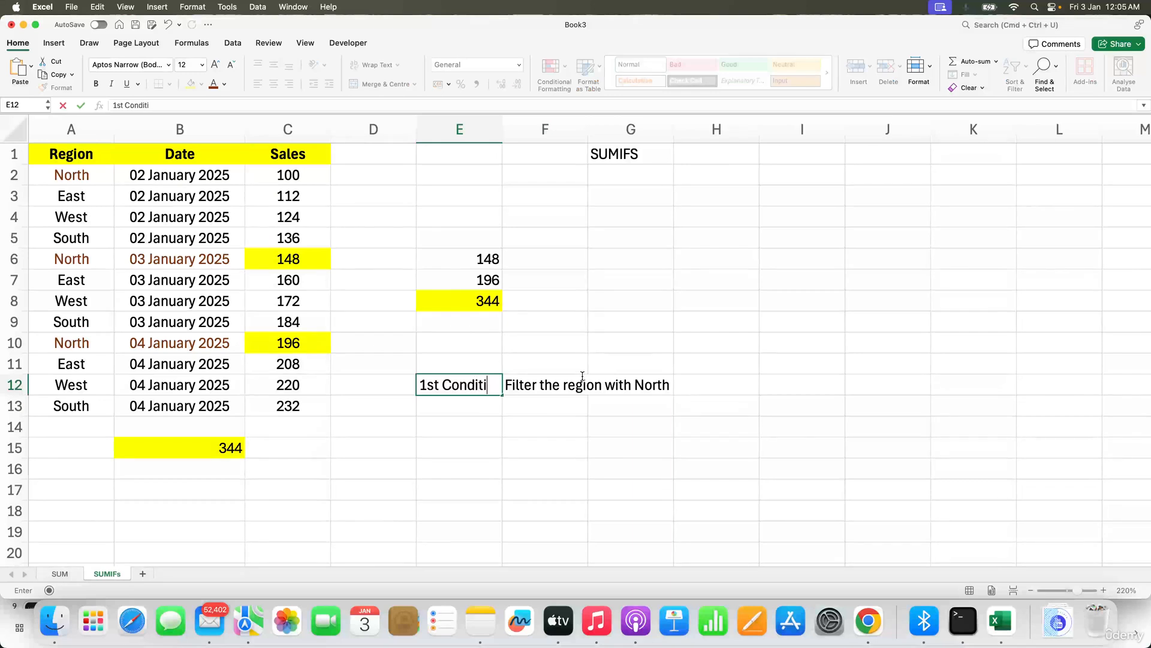
pyautogui.press('Return')
pyautogui.write('2ns')
pyautogui.press('BackSpace')
pyautogui.write('d')
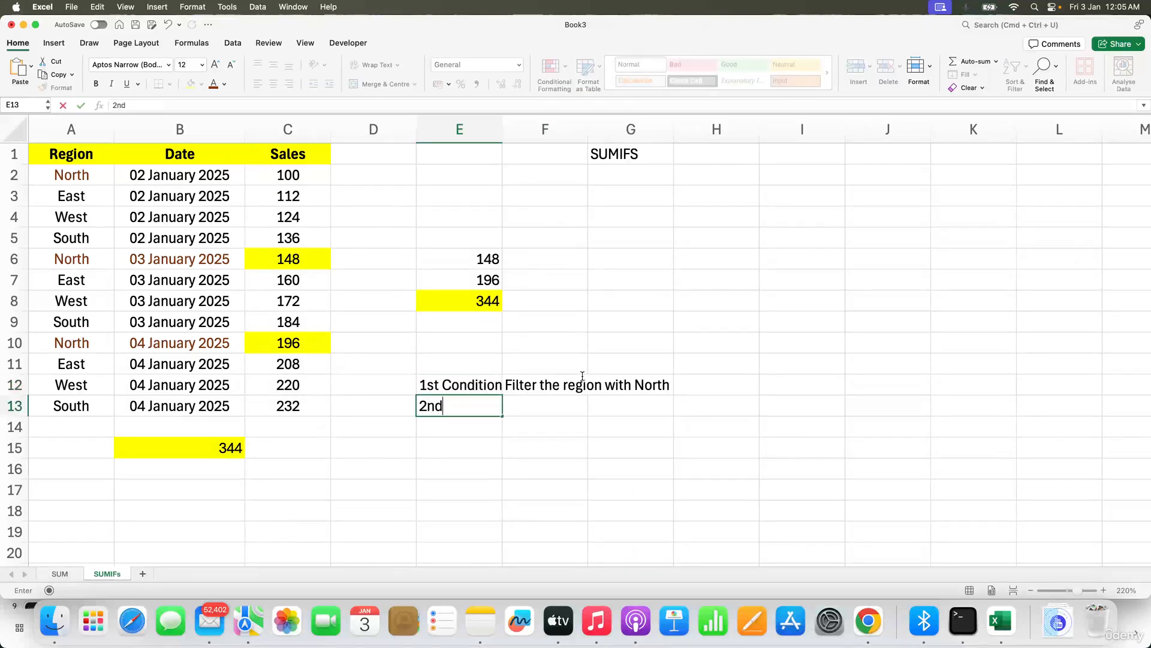
pyautogui.write(' Condi')
pyautogui.press('BackSpace')
pyautogui.write('dition')
pyautogui.press('Return')
# Step: Widen column E and write "Look for dates which starts from 3rd Jan and ends with 4th Jan" in F13
pyautogui.moveTo(501, 147); pyautogui.dragTo(553, 147)
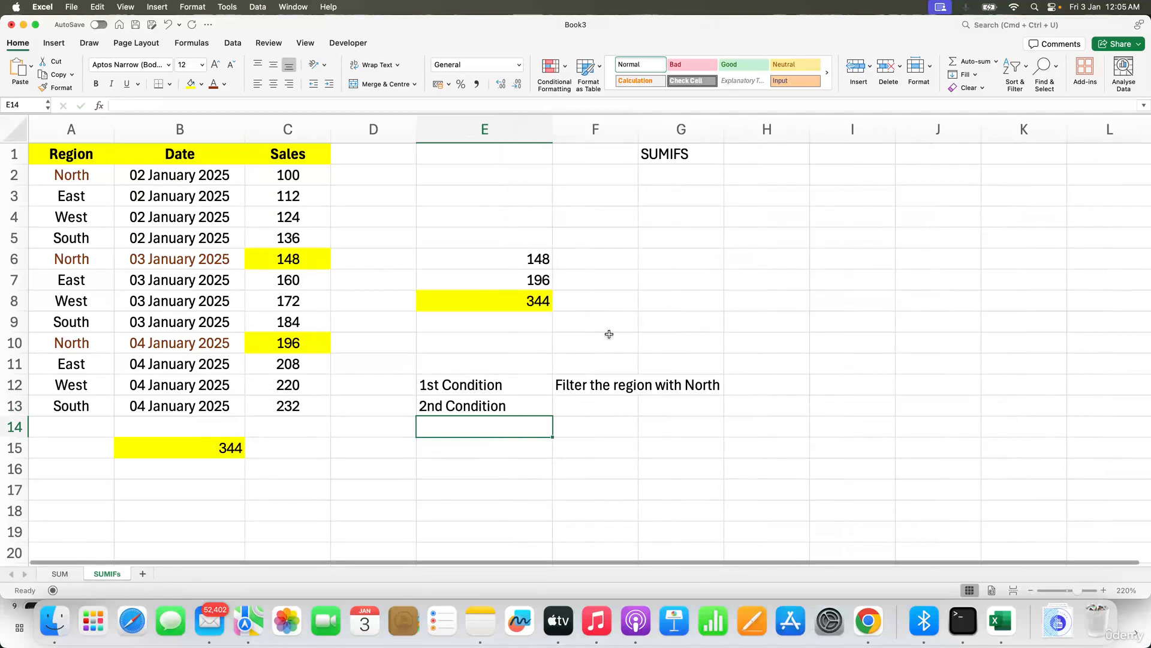
pyautogui.click(587, 405)
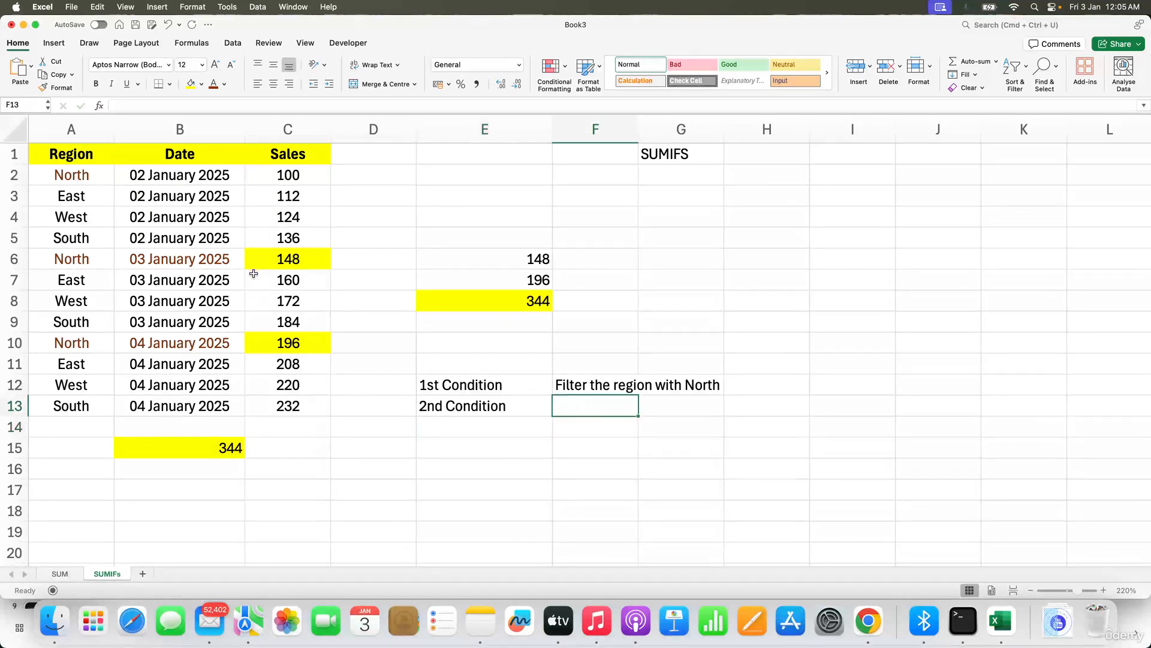
pyautogui.write('Look for d')
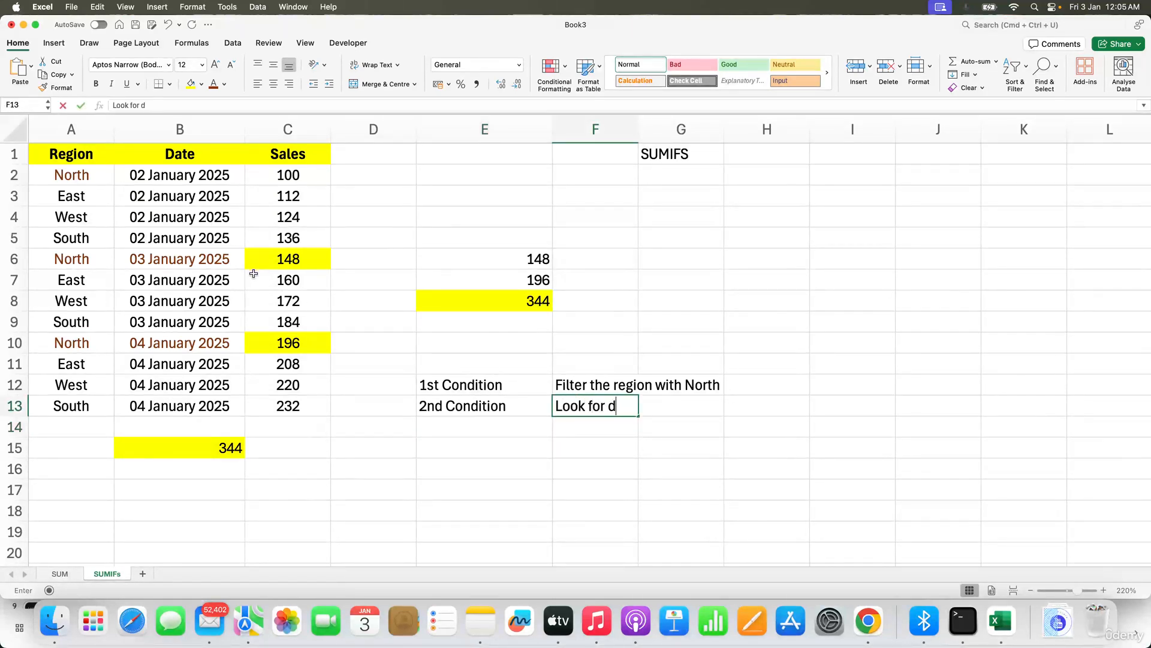
pyautogui.write('ates whi')
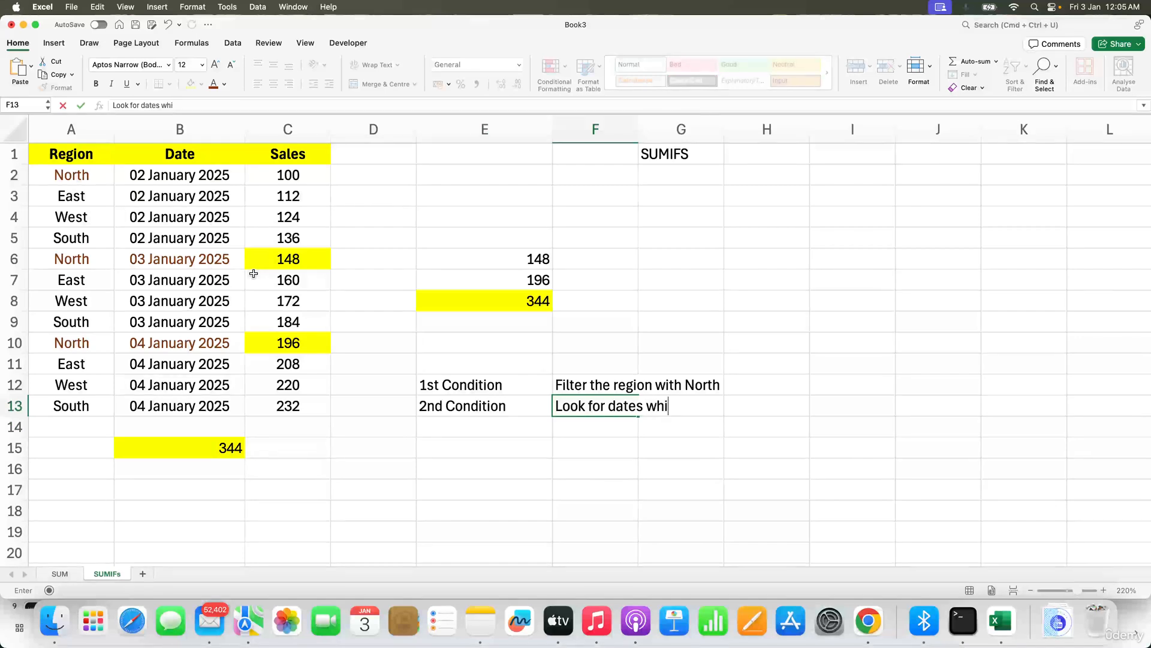
pyautogui.write('ch starts from ')
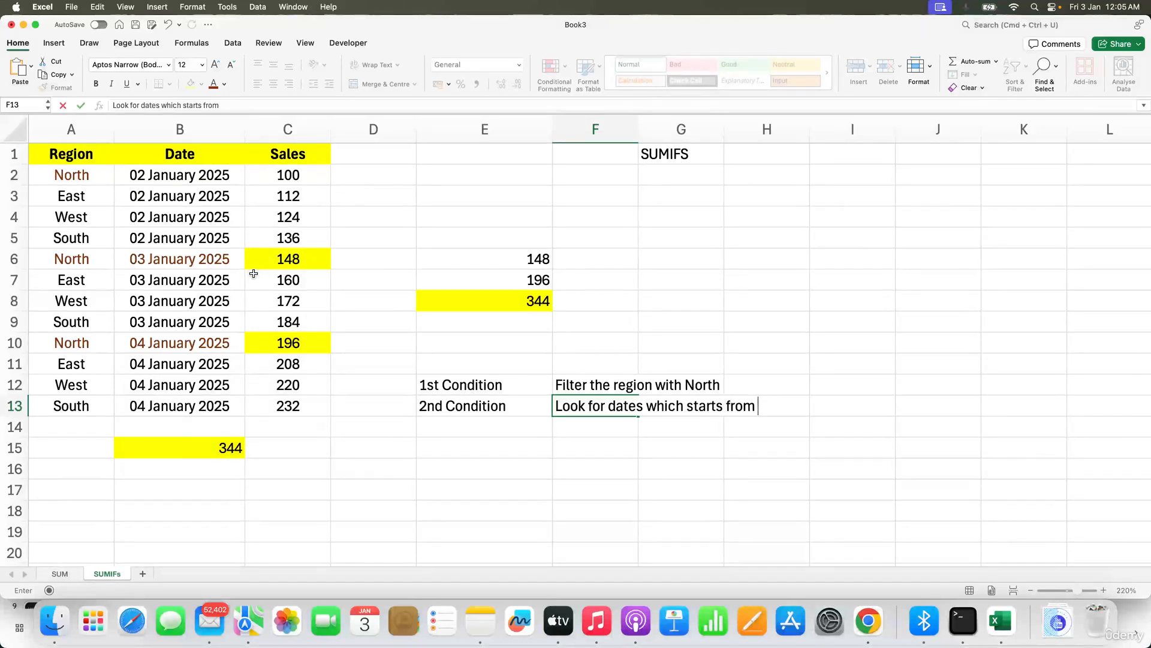
pyautogui.write('3rd Jan and ')
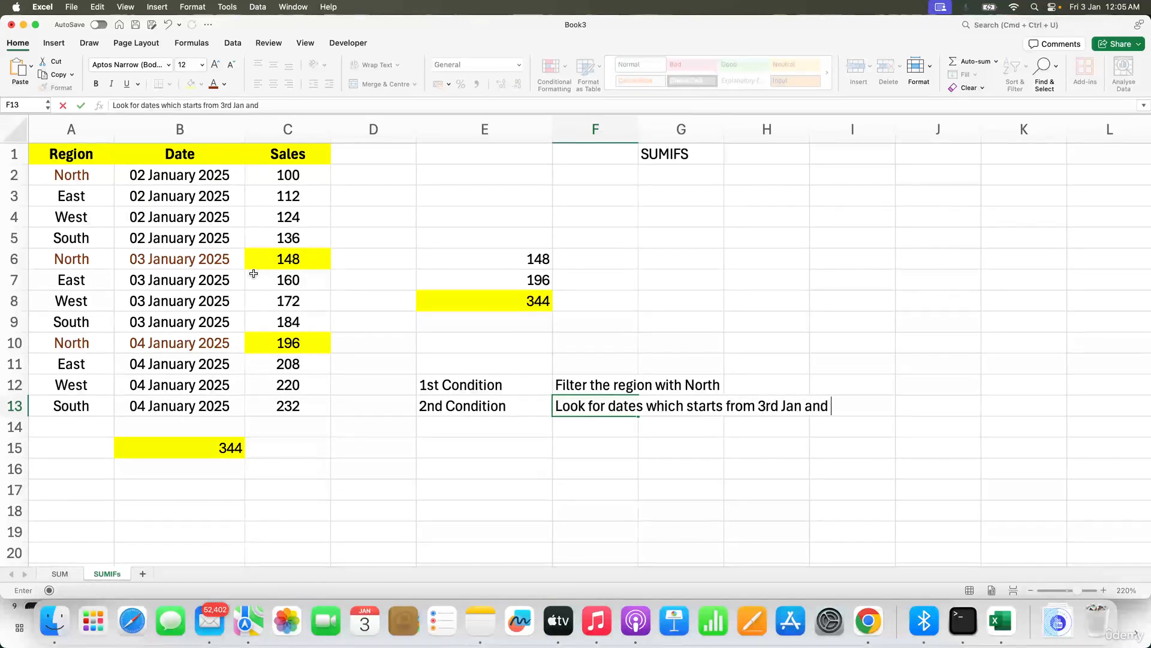
pyautogui.write('ends with 4th Jan')
pyautogui.press('Return')
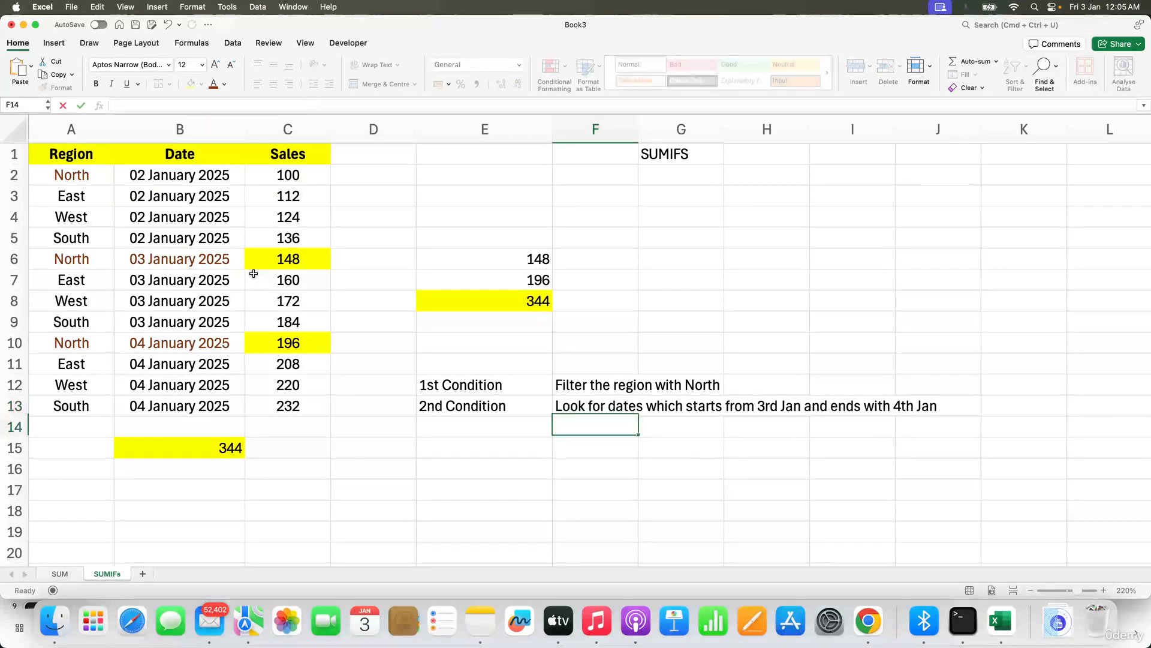
# Step: Review the SUMIFS formula in B15, examining its sum range argument
pyautogui.press('Up')
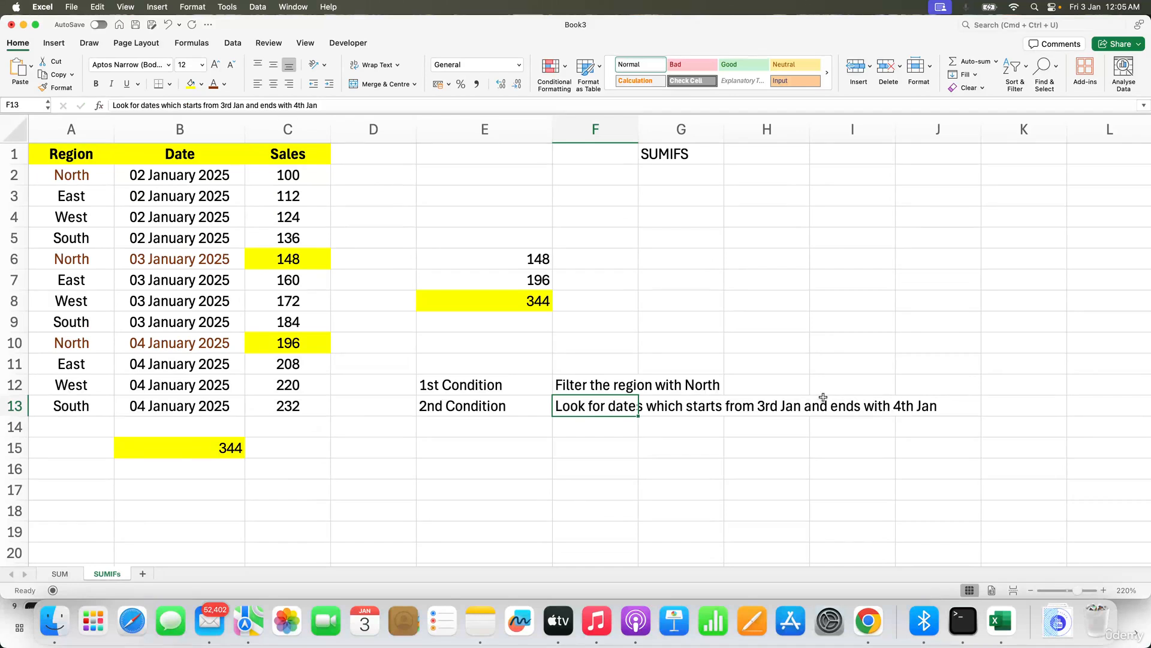
pyautogui.click(228, 446)
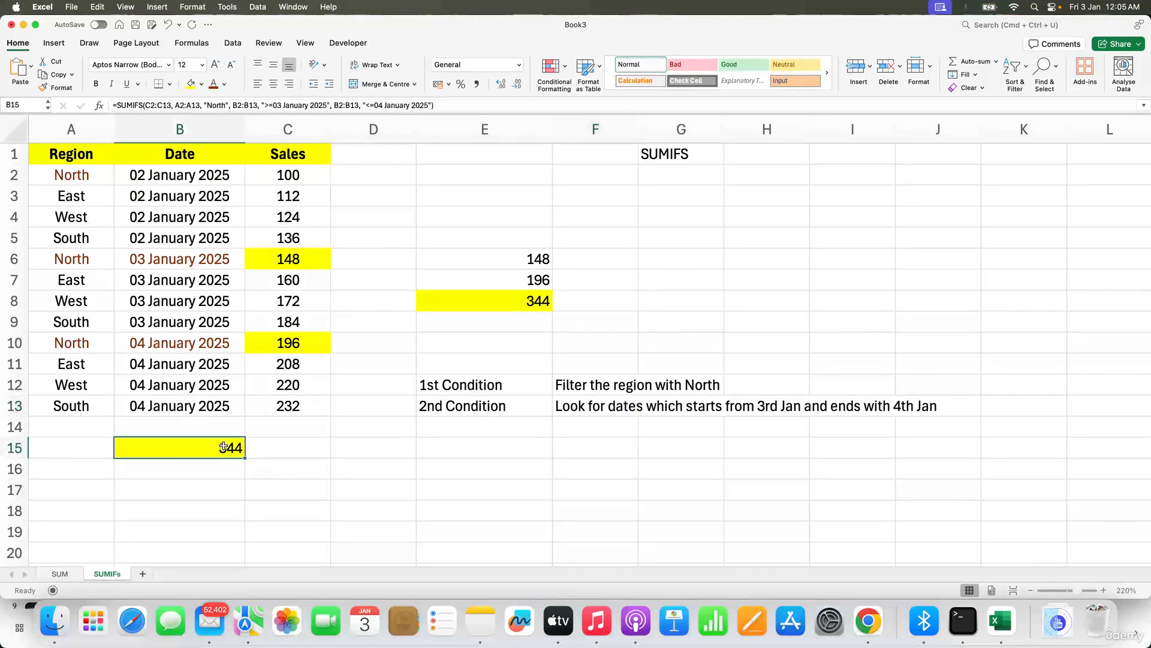
pyautogui.doubleClick(189, 447)
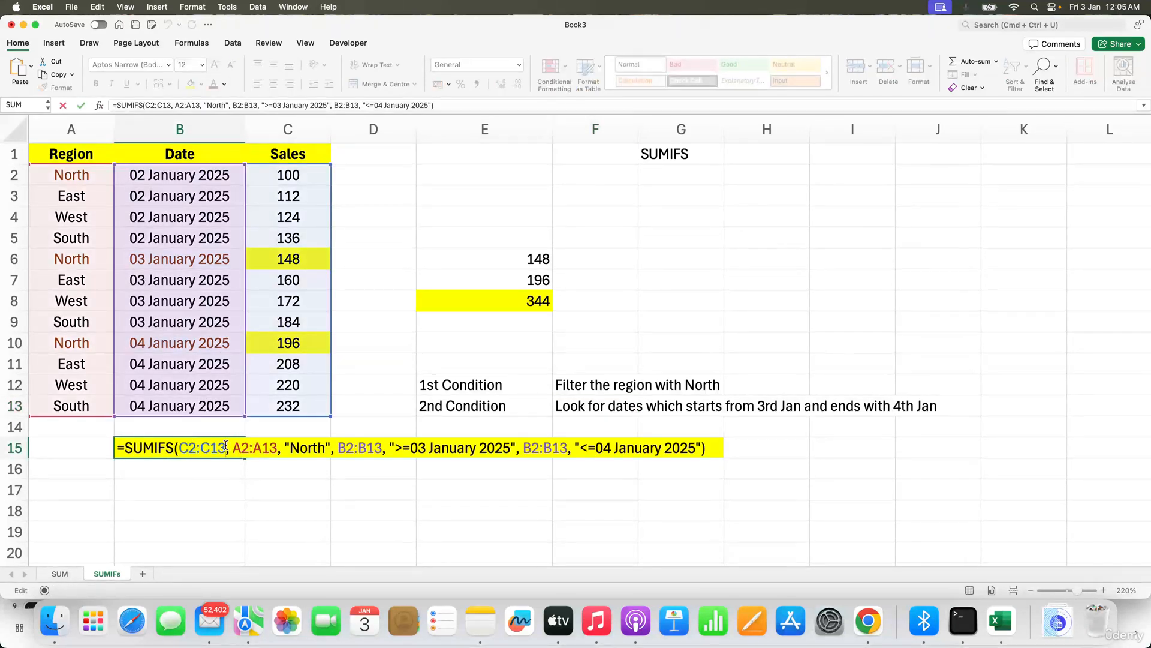
pyautogui.moveTo(226, 446); pyautogui.dragTo(181, 447)
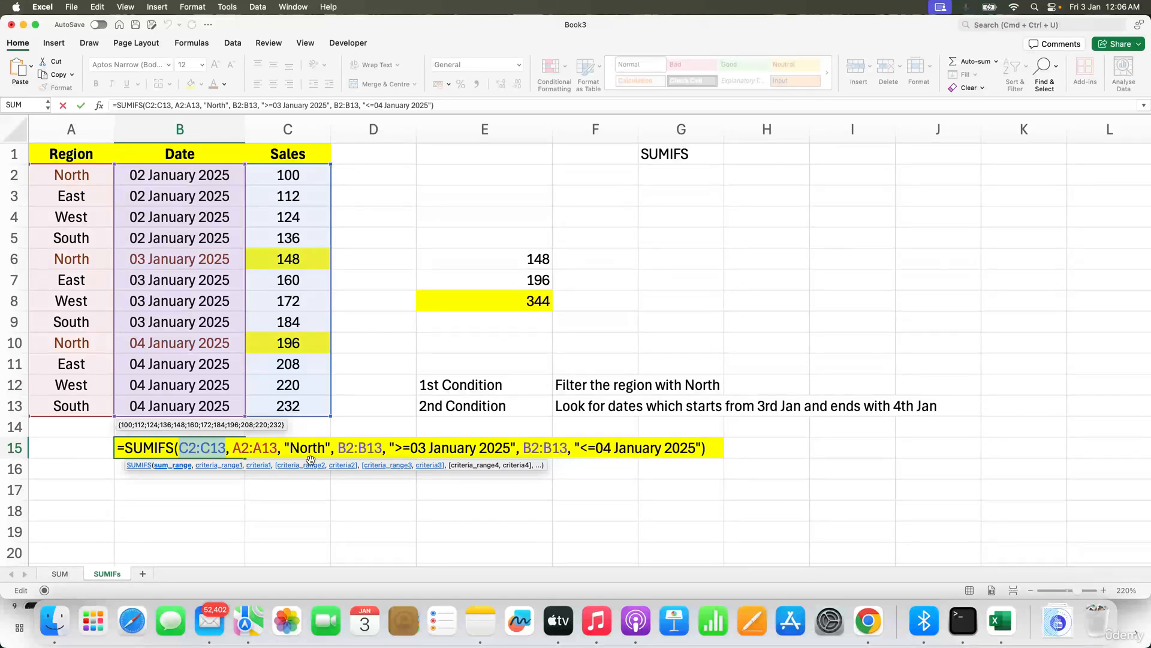
pyautogui.press('Escape')
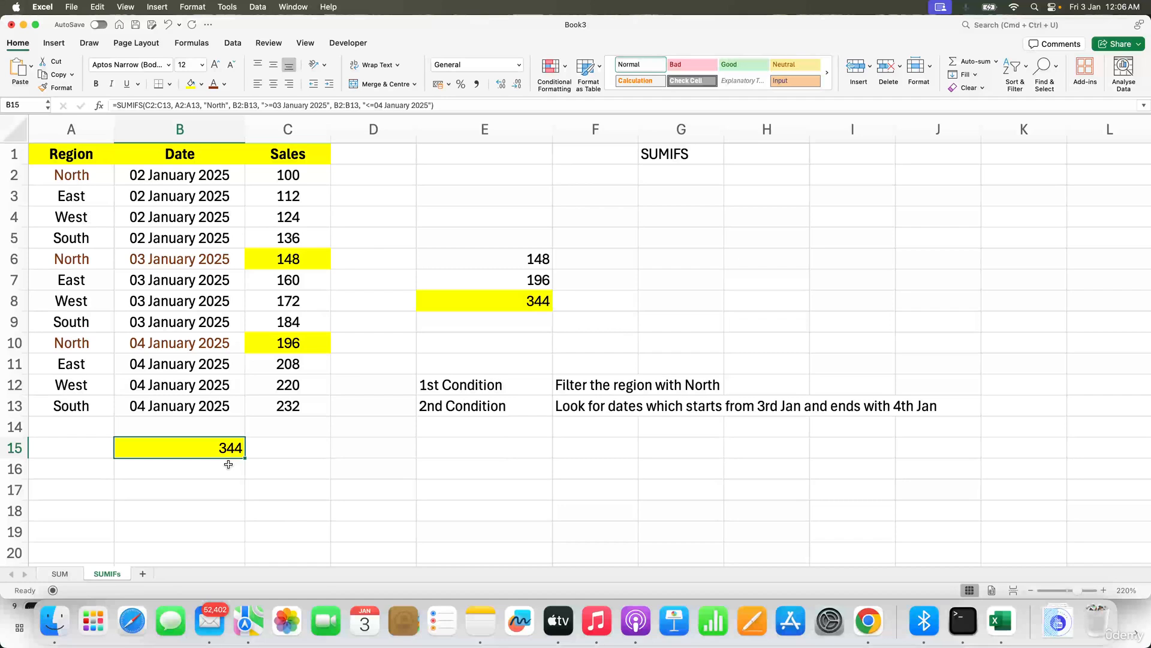
pyautogui.click(228, 464)
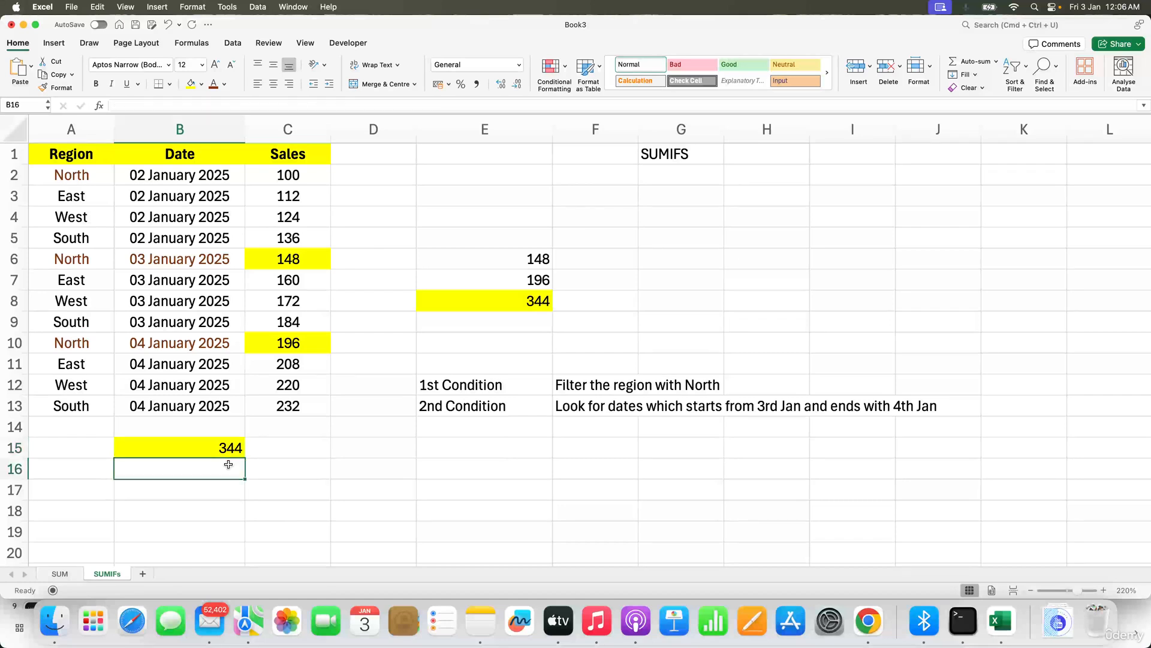